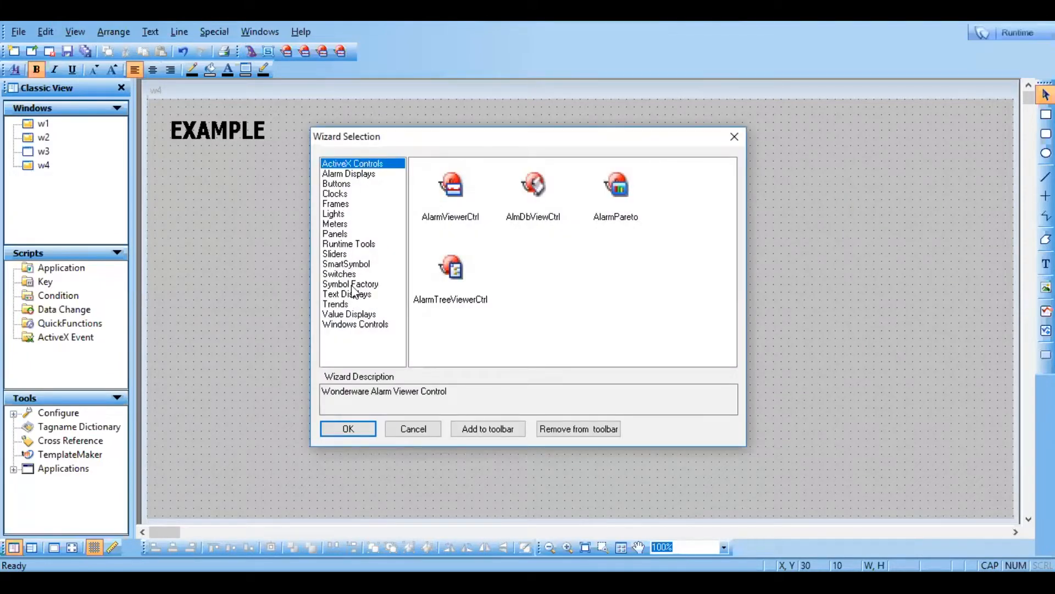
Insert the yellow horizontal vessel with the red zigzag coil from Symbol Factory's Process Heating category into window w4
{"action": "left_click", "coordinate": [352, 284]}
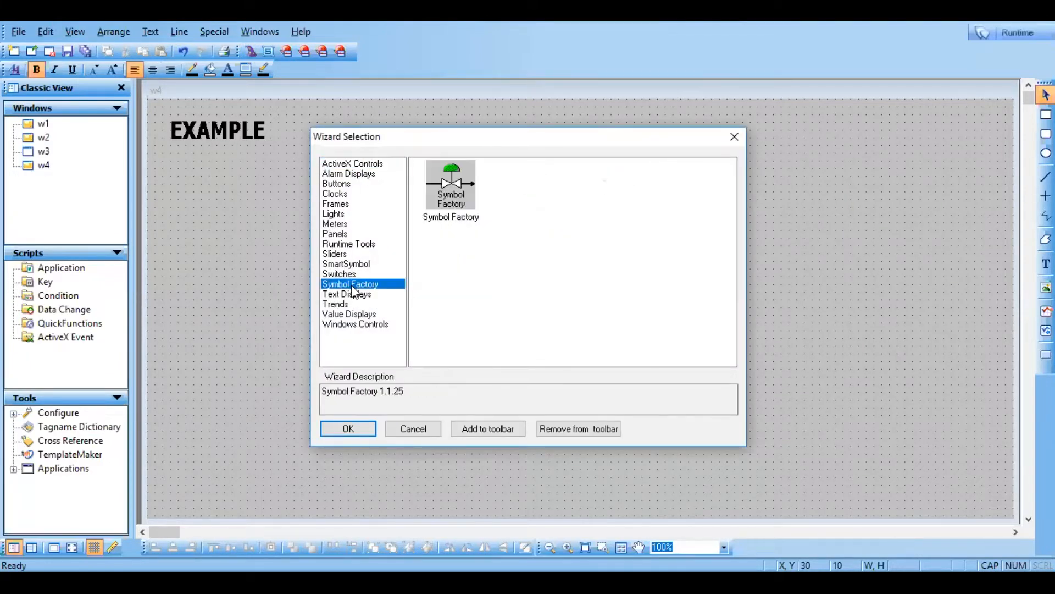
{"action": "double_click", "coordinate": [452, 208]}
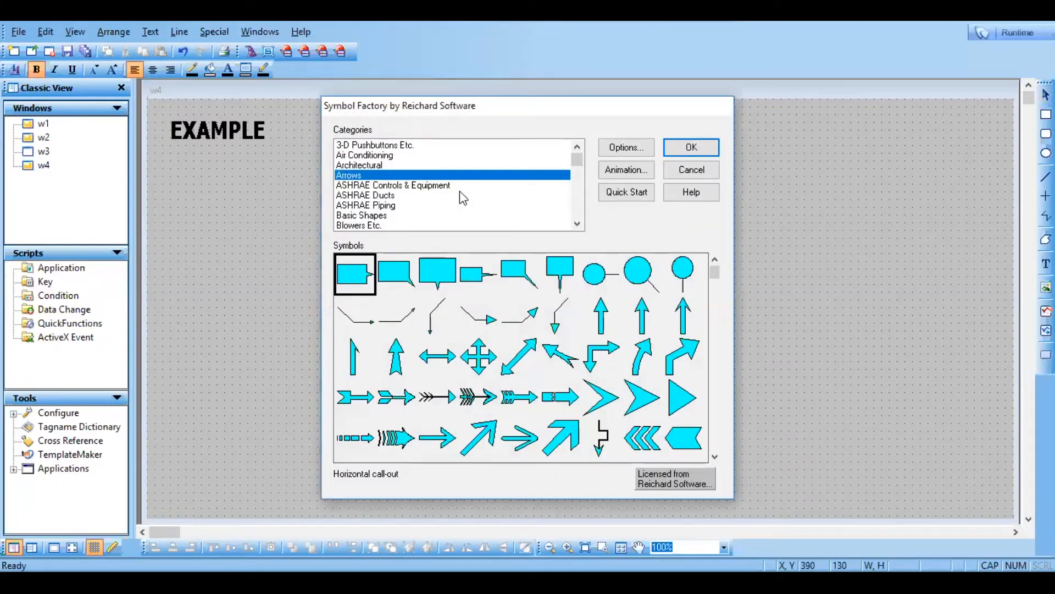
{"action": "scroll", "coordinate": [581, 211], "scroll_direction": "down", "scroll_amount": 10}
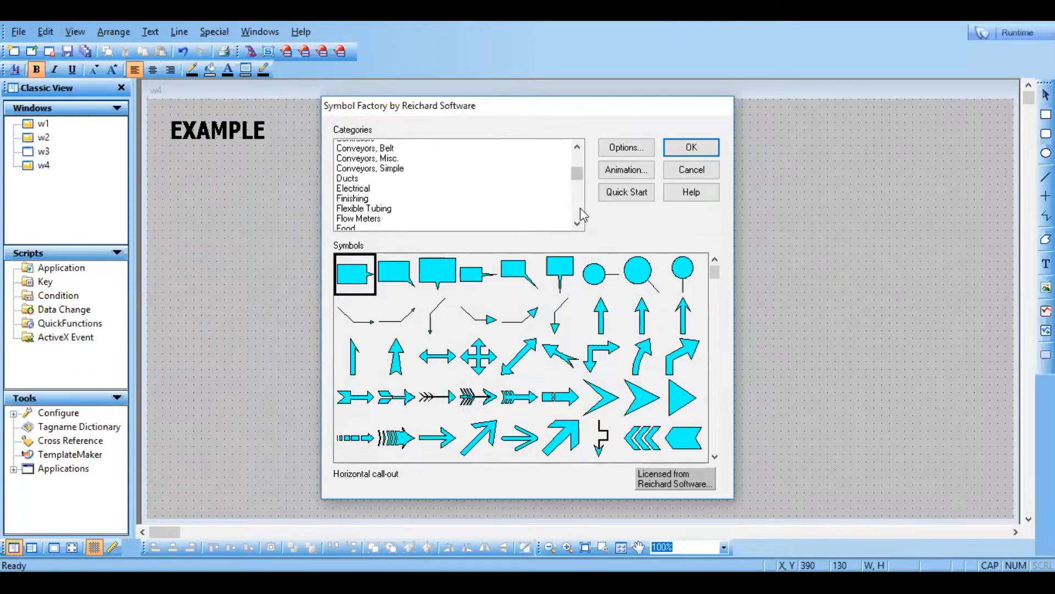
{"action": "scroll", "coordinate": [582, 211], "scroll_direction": "down", "scroll_amount": 3}
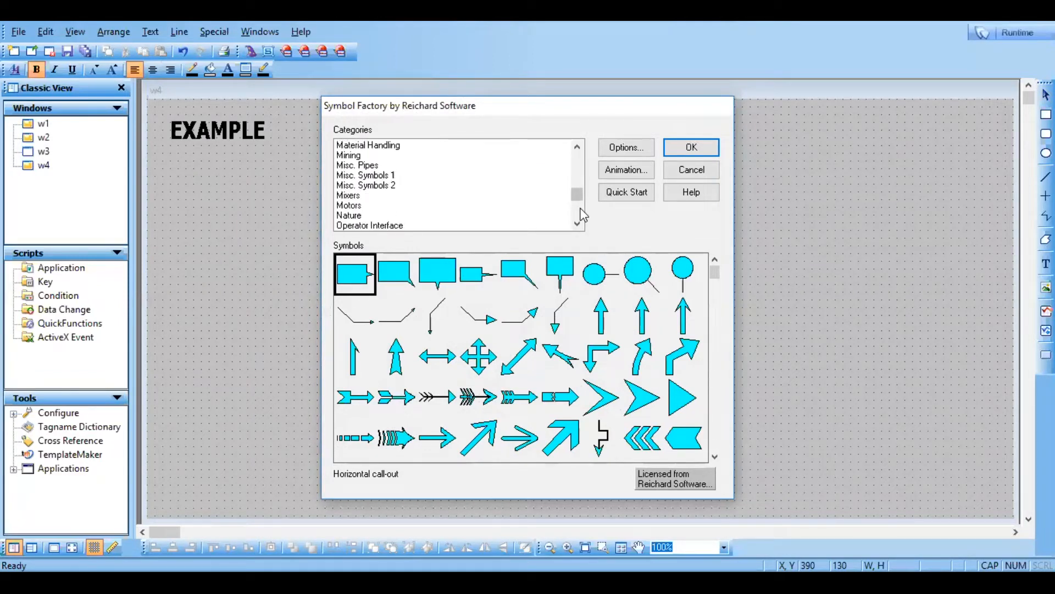
{"action": "scroll", "coordinate": [583, 215], "scroll_direction": "down", "scroll_amount": 3}
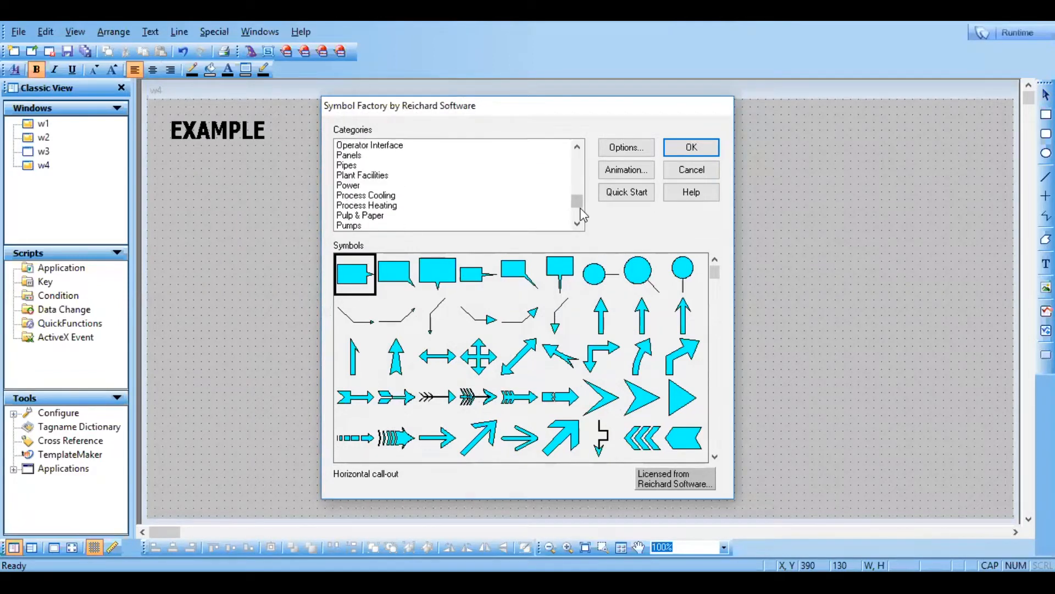
{"action": "left_click", "coordinate": [376, 206]}
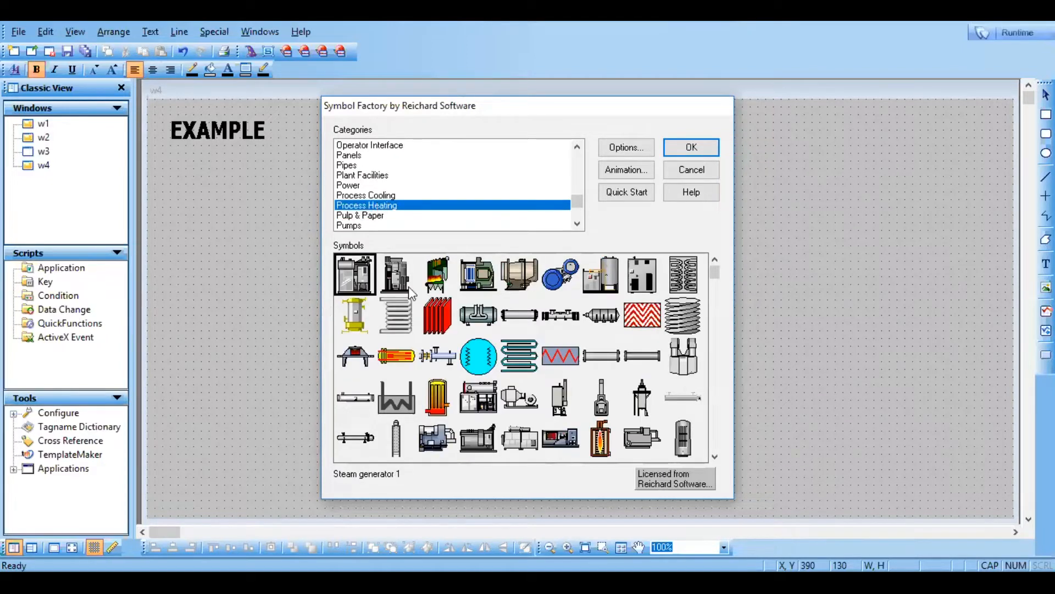
{"action": "left_click", "coordinate": [394, 357]}
{"action": "double_click", "coordinate": [393, 357]}
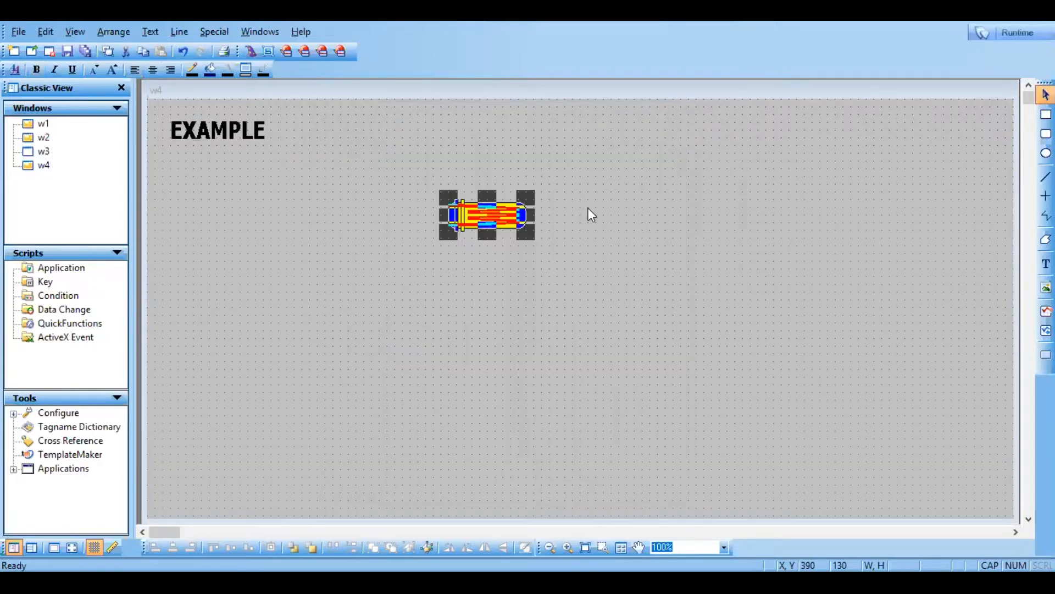
Enlarge the yellow heater symbol to about 191 by 81 and move it to the lower middle of the canvas
{"action": "left_click_drag", "start_coordinate": [521, 235], "coordinate": [598, 268]}
{"action": "left_click_drag", "start_coordinate": [487, 219], "coordinate": [478, 324]}
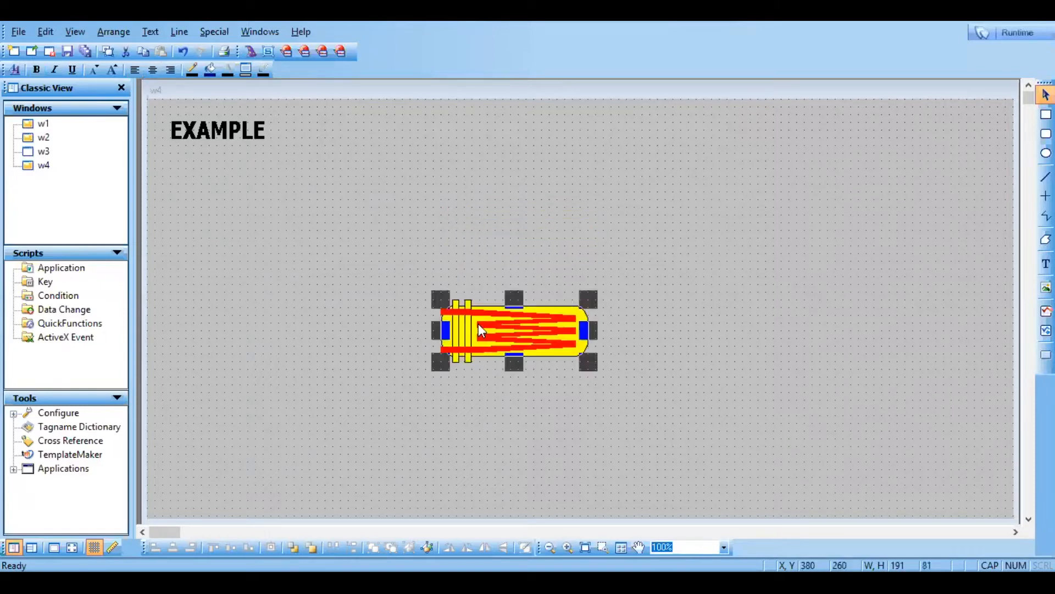
{"action": "left_click", "coordinate": [371, 235]}
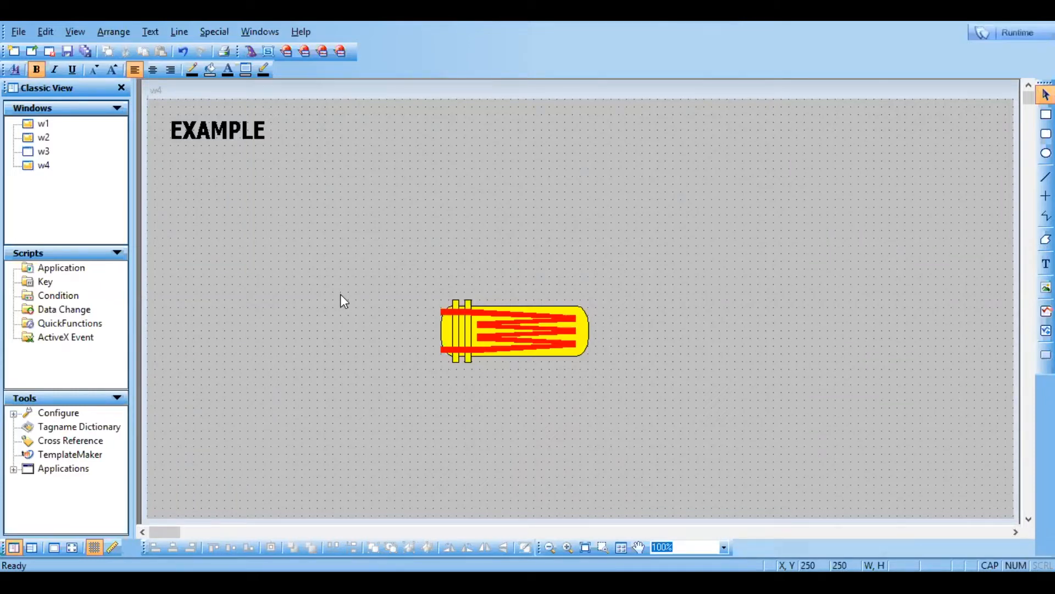
{"action": "left_click_drag", "start_coordinate": [490, 341], "coordinate": [592, 368]}
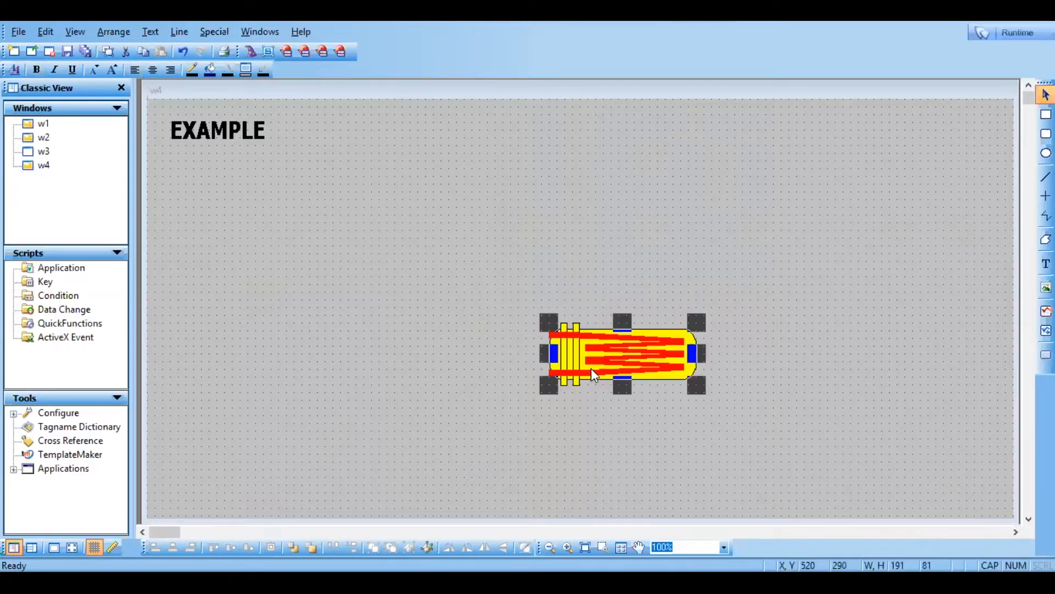
{"action": "left_click_drag", "start_coordinate": [575, 348], "coordinate": [580, 386]}
{"action": "left_click", "coordinate": [385, 329]}
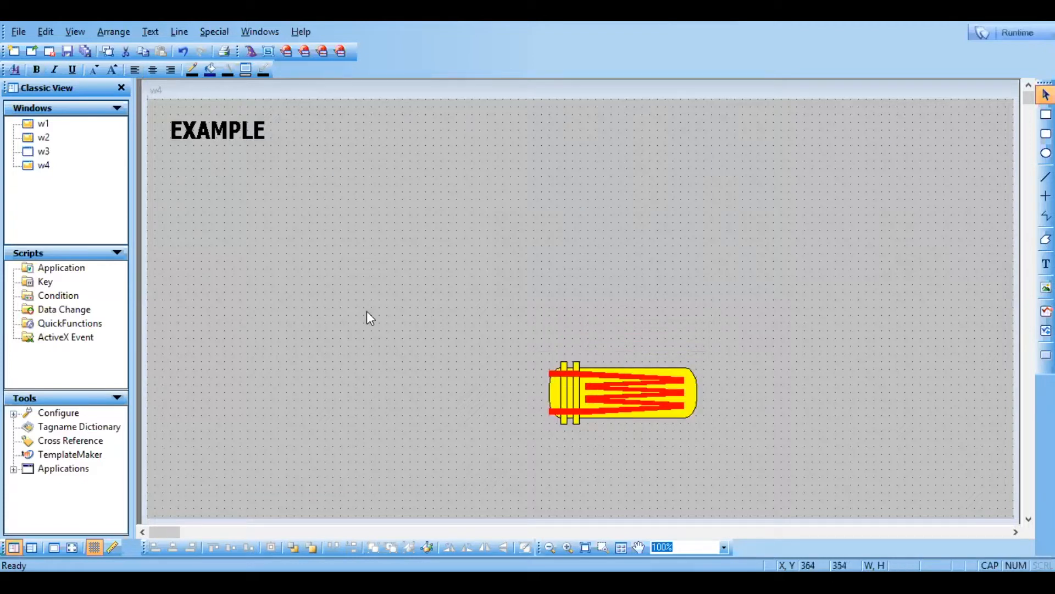
Repeat the Symbol Factory object and insert Temperature transmitter 2 from the Sensors category
{"action": "right_click", "coordinate": [291, 166]}
{"action": "left_click", "coordinate": [312, 177]}
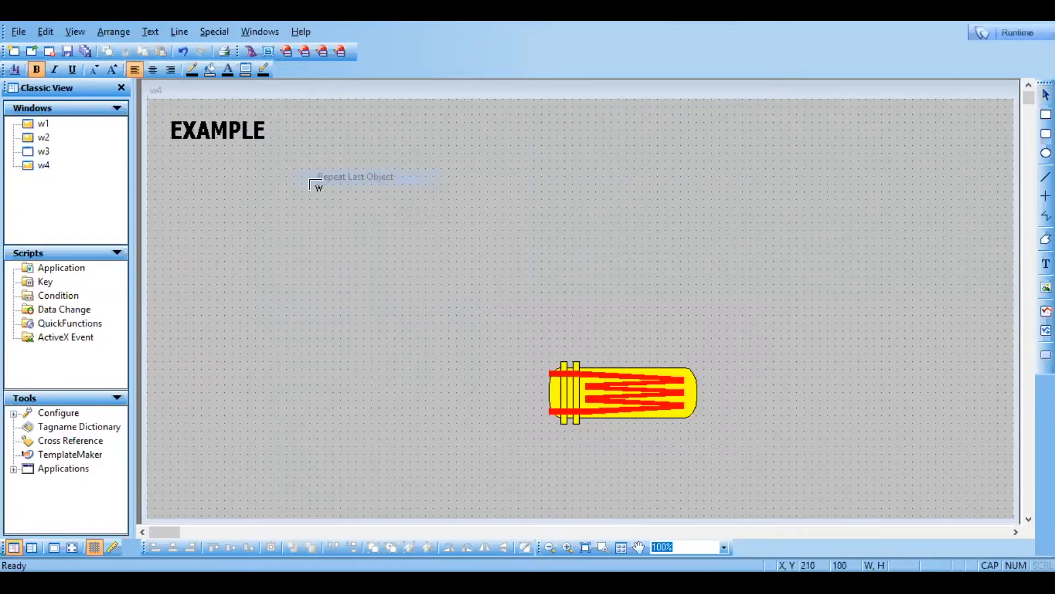
{"action": "left_click", "coordinate": [309, 191]}
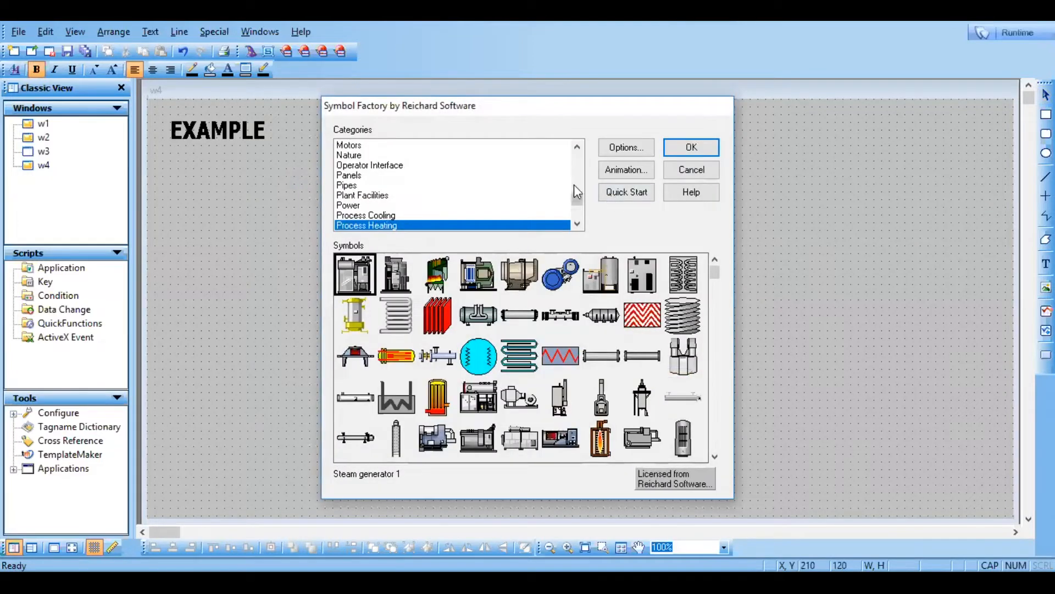
{"action": "left_click", "coordinate": [576, 210]}
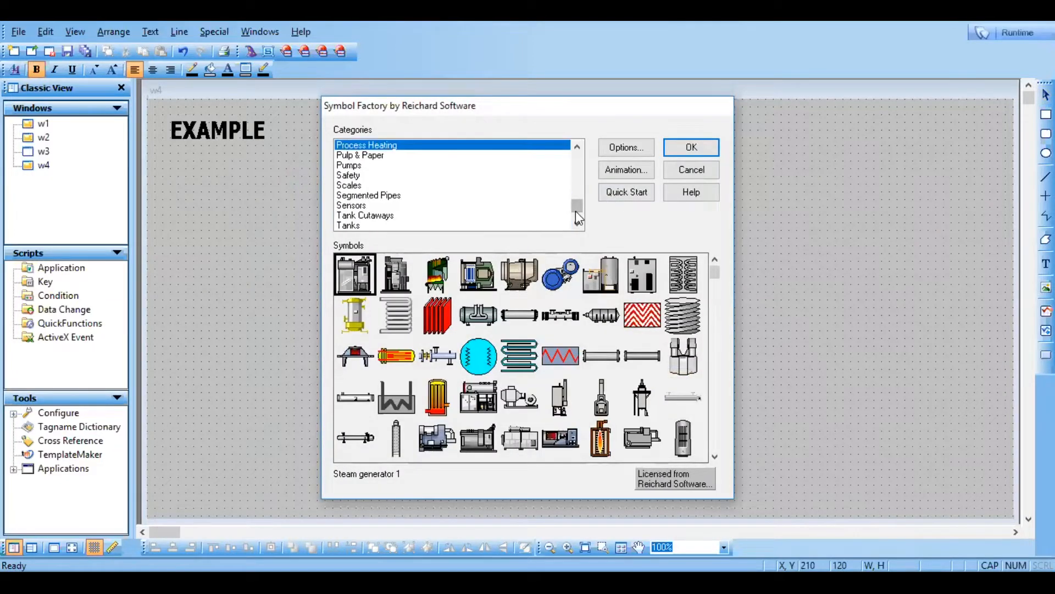
{"action": "left_click", "coordinate": [350, 206]}
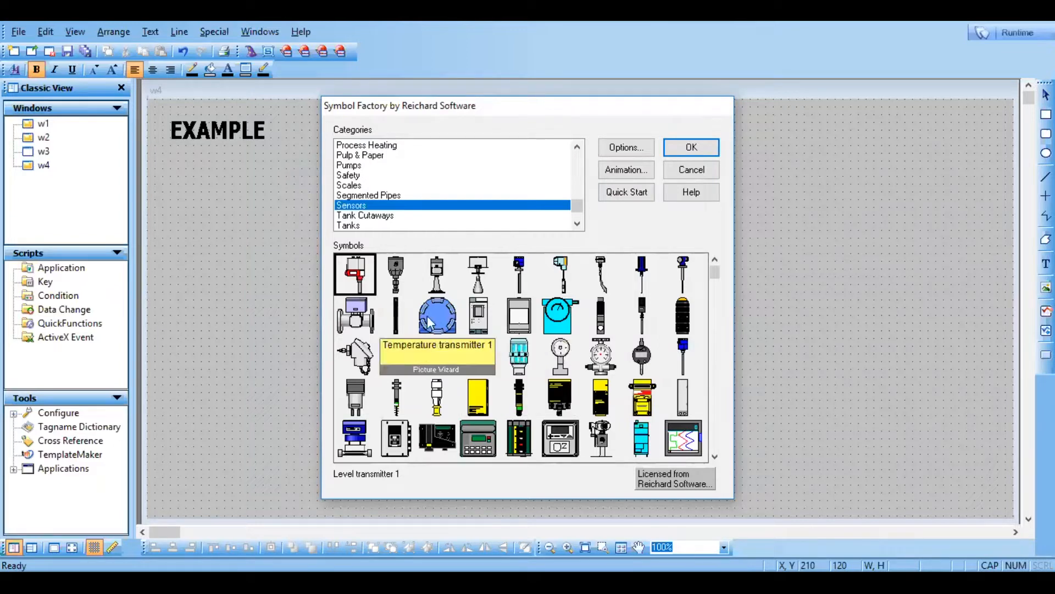
{"action": "left_click", "coordinate": [477, 323]}
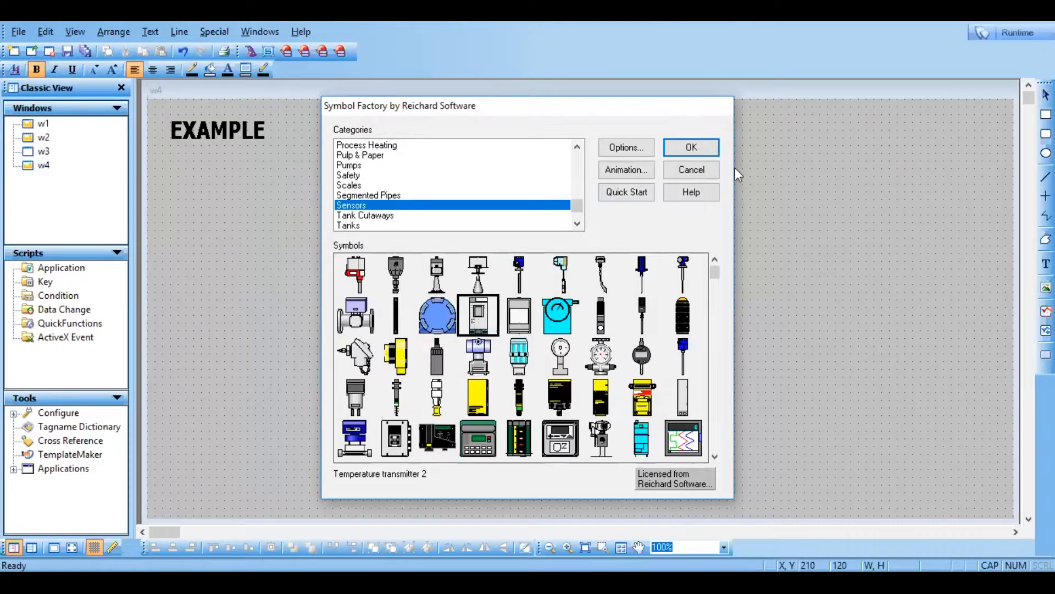
{"action": "key", "text": "Return"}
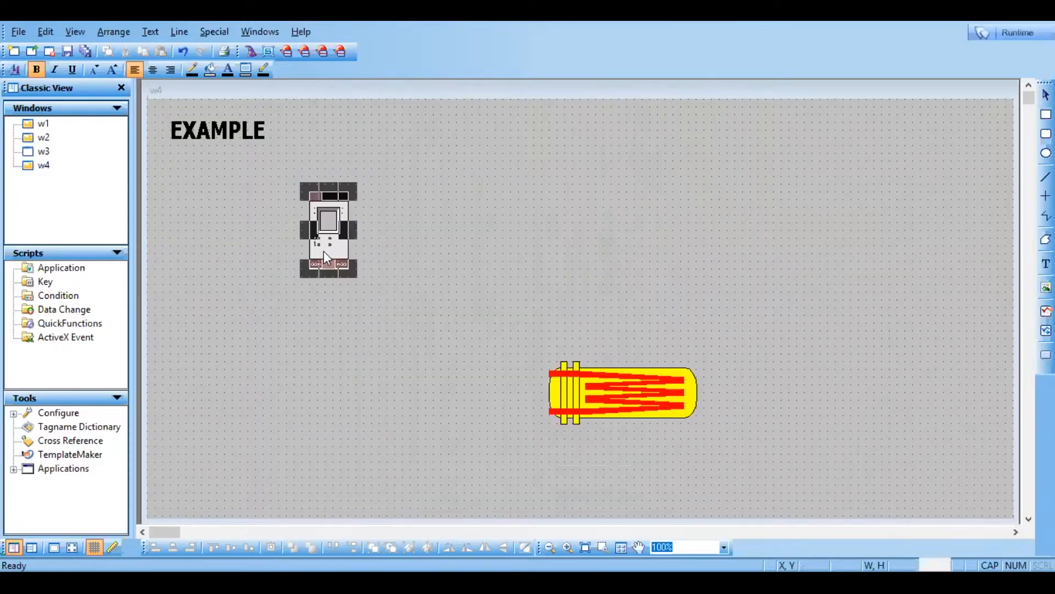
Move the temperature transmitter above the heater's flanged end and shrink it to a smaller size
{"action": "left_click_drag", "start_coordinate": [333, 242], "coordinate": [572, 292]}
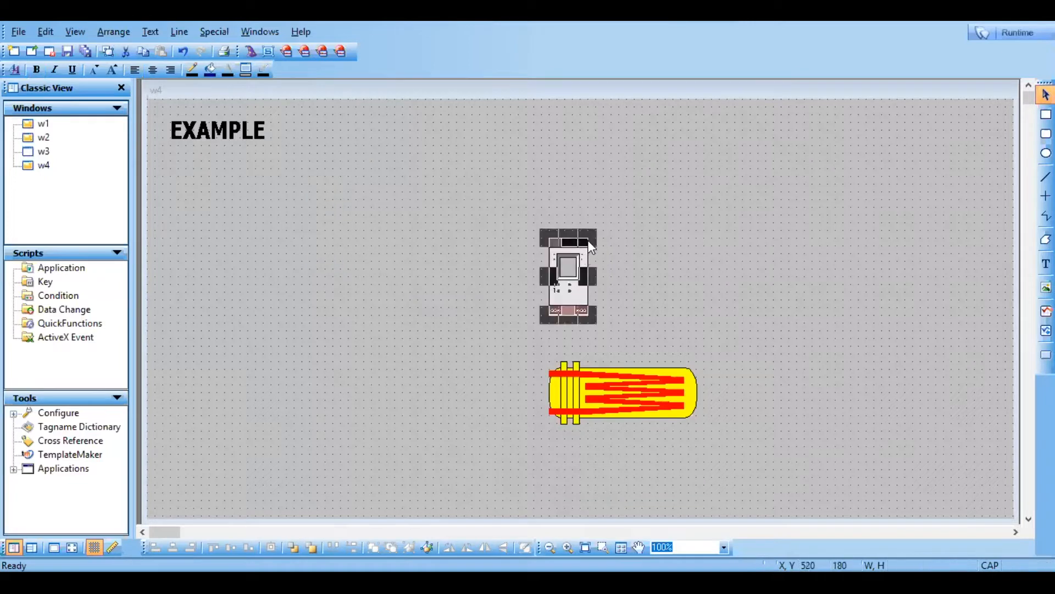
{"action": "left_click_drag", "start_coordinate": [588, 238], "coordinate": [598, 279]}
{"action": "left_click", "coordinate": [621, 295]}
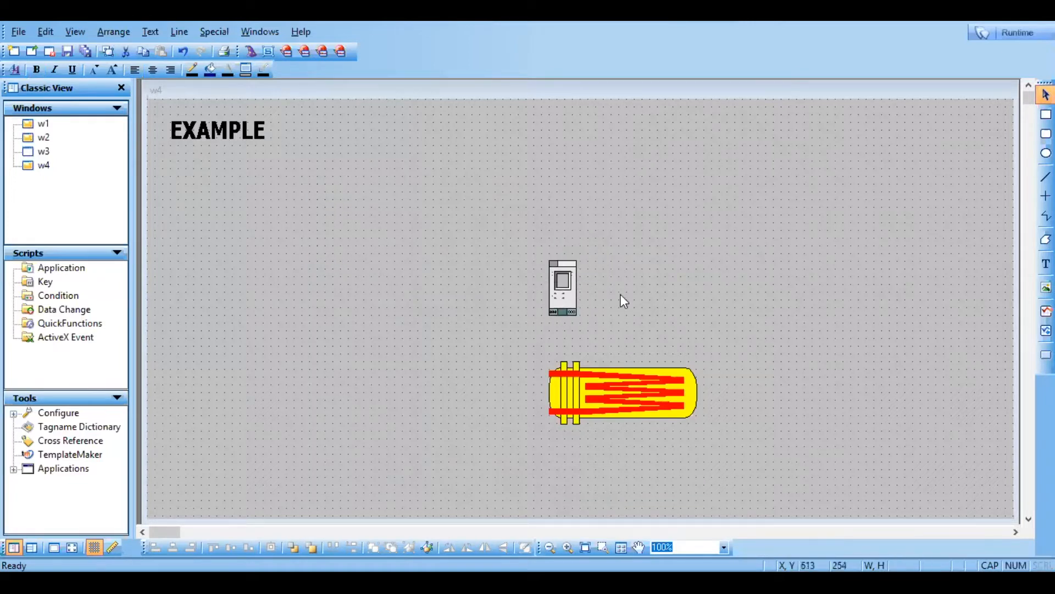
Repeat the Symbol Factory object and insert the PLC 1 symbol from the Controllers category
{"action": "right_click", "coordinate": [428, 267]}
{"action": "left_click", "coordinate": [479, 276]}
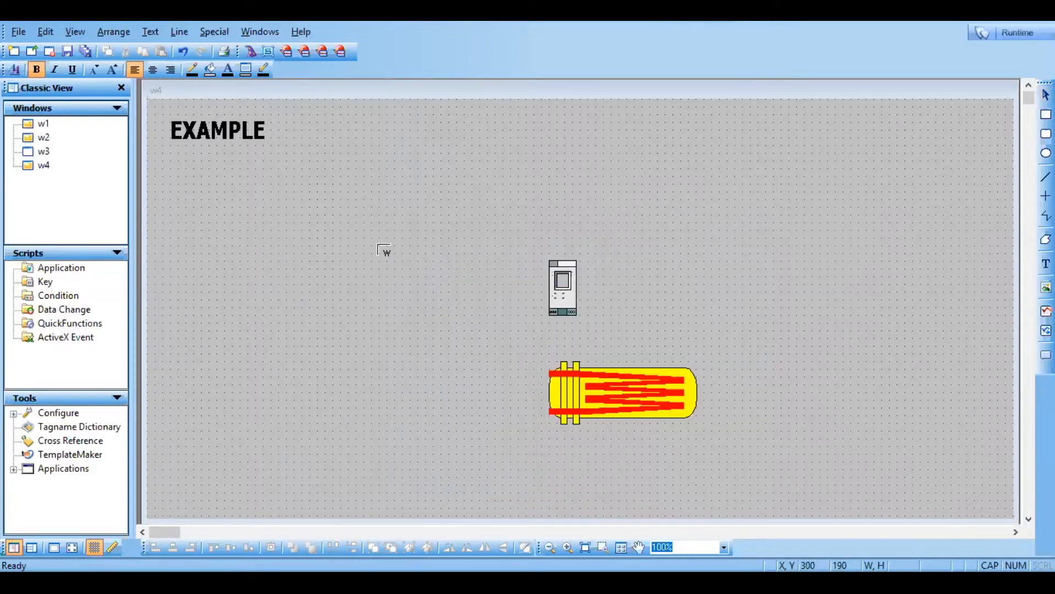
{"action": "left_click", "coordinate": [378, 245]}
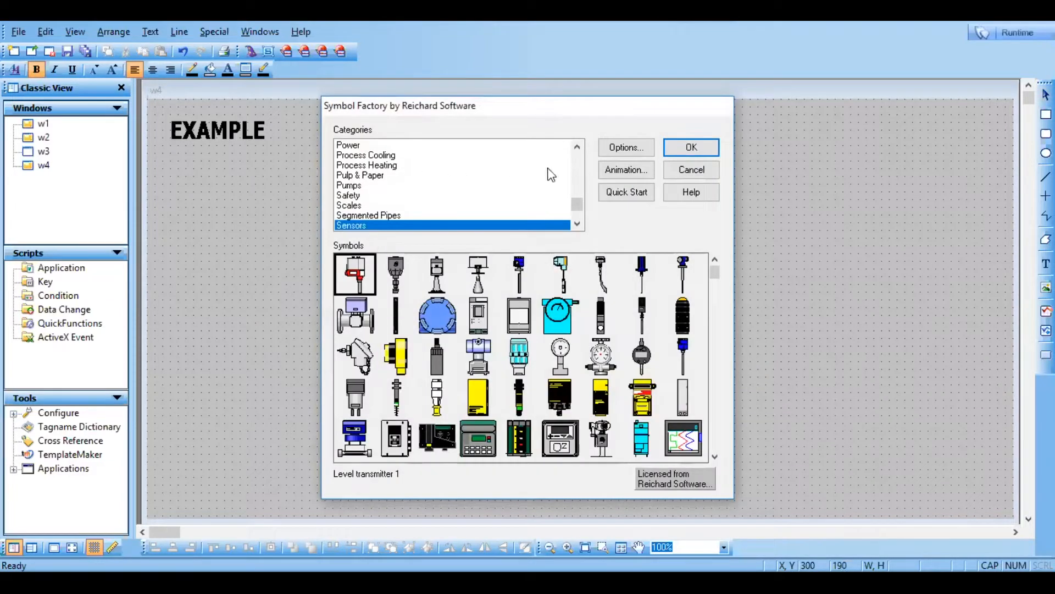
{"action": "scroll", "coordinate": [582, 155], "scroll_direction": "up", "scroll_amount": 6}
{"action": "scroll", "coordinate": [582, 155], "scroll_direction": "up", "scroll_amount": 5}
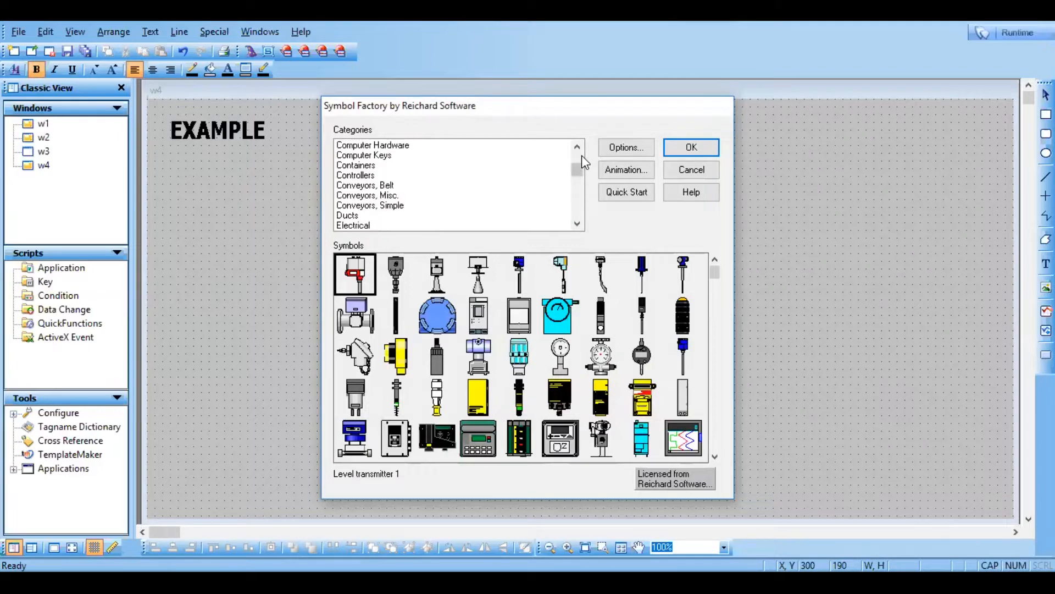
{"action": "left_click", "coordinate": [367, 176]}
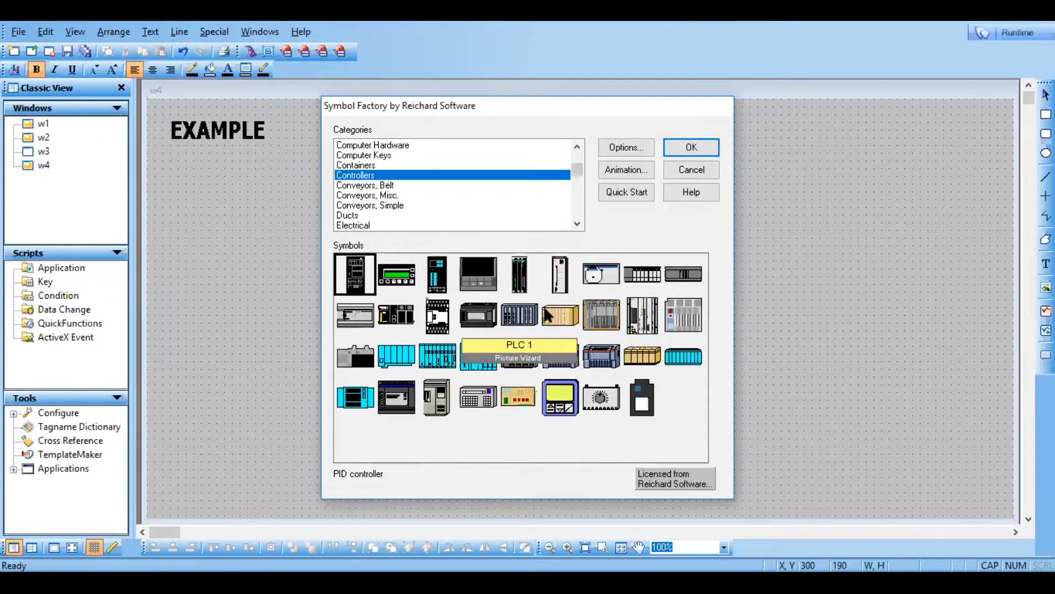
{"action": "left_click", "coordinate": [517, 312]}
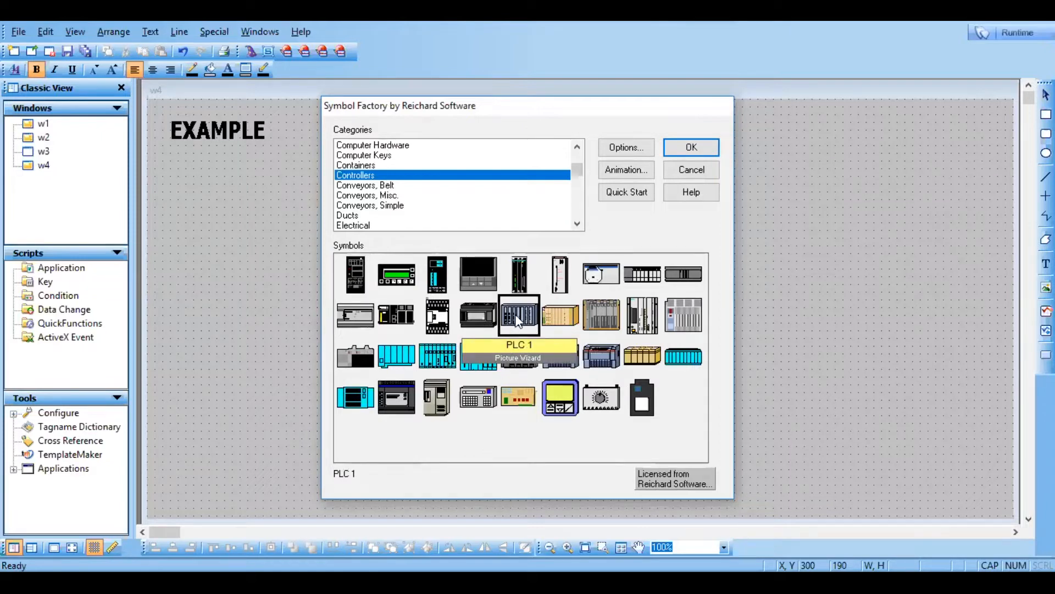
{"action": "left_click", "coordinate": [694, 147]}
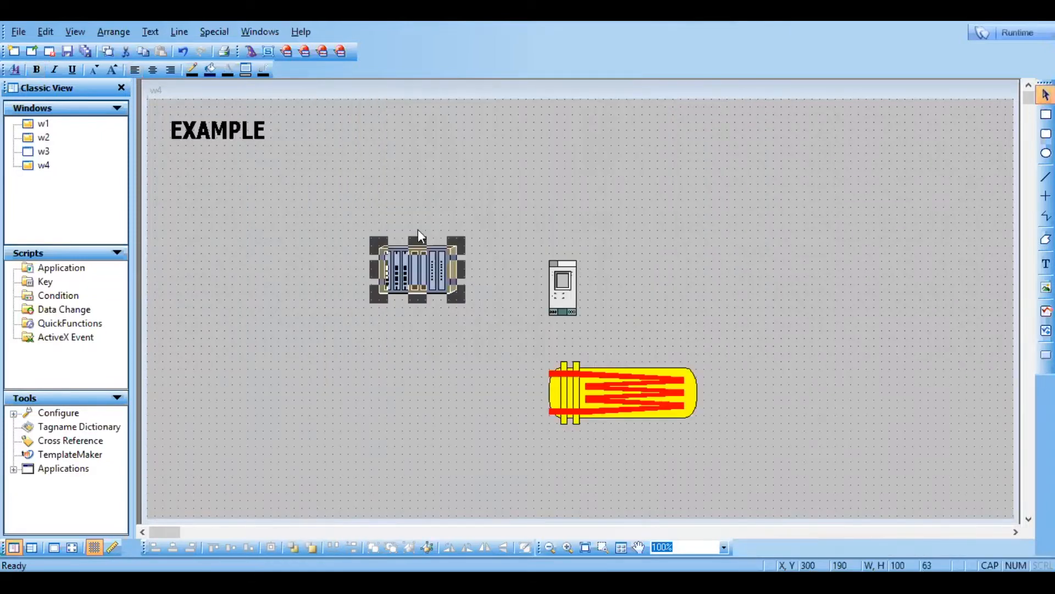
Move the PLC symbol to the upper part of the canvas, directly above the temperature transmitter
{"action": "left_click", "coordinate": [523, 201]}
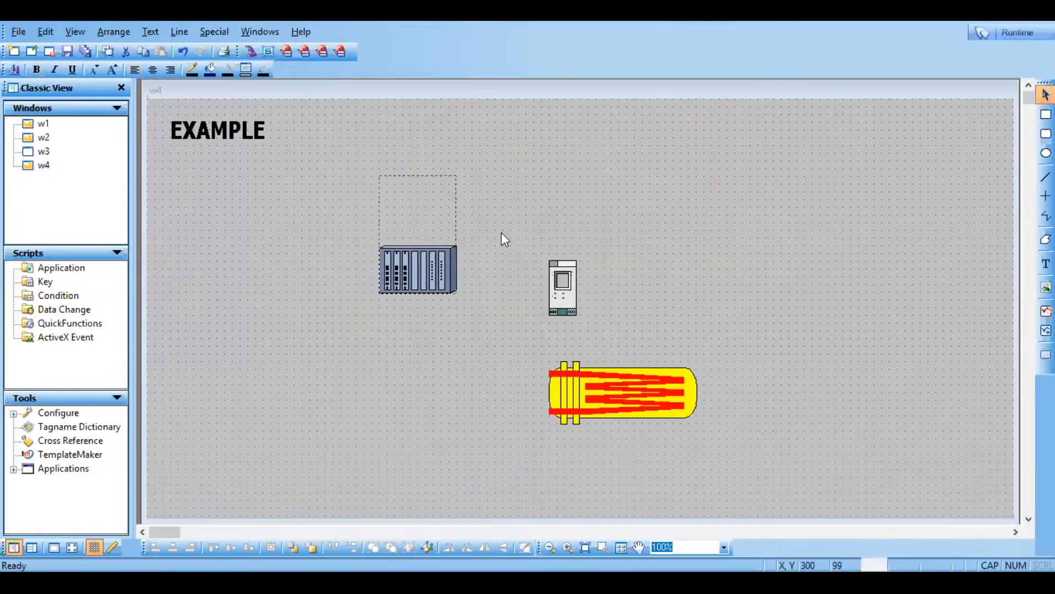
{"action": "left_click", "coordinate": [474, 253]}
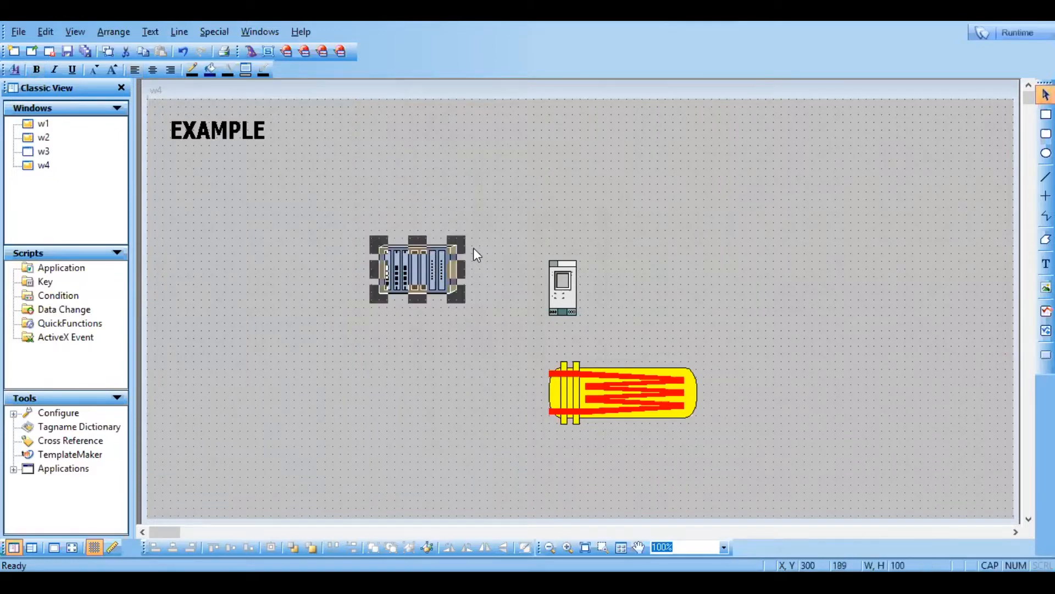
{"action": "left_click", "coordinate": [454, 359]}
{"action": "left_click_drag", "start_coordinate": [419, 264], "coordinate": [565, 166]}
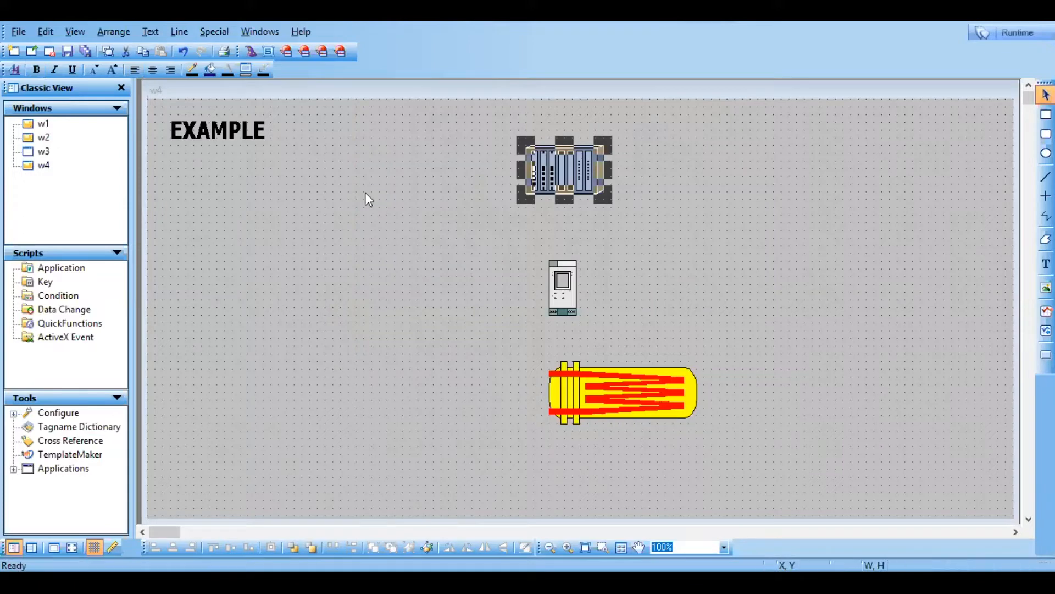
Repeat the Symbol Factory object and insert the Control value symbol from the Valves category
{"action": "right_click", "coordinate": [363, 233]}
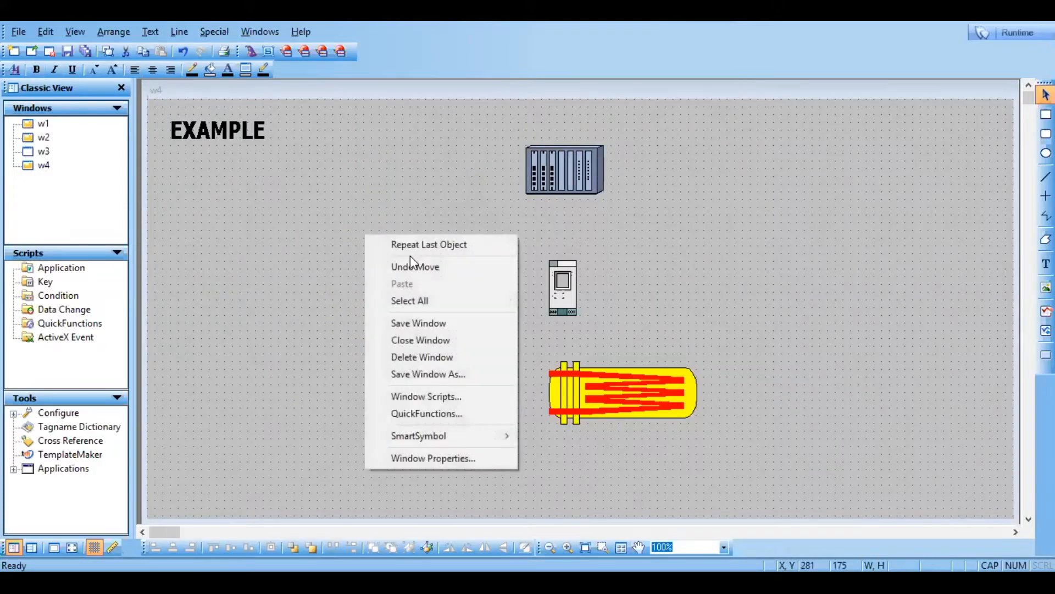
{"action": "left_click", "coordinate": [407, 245]}
{"action": "left_click", "coordinate": [365, 258]}
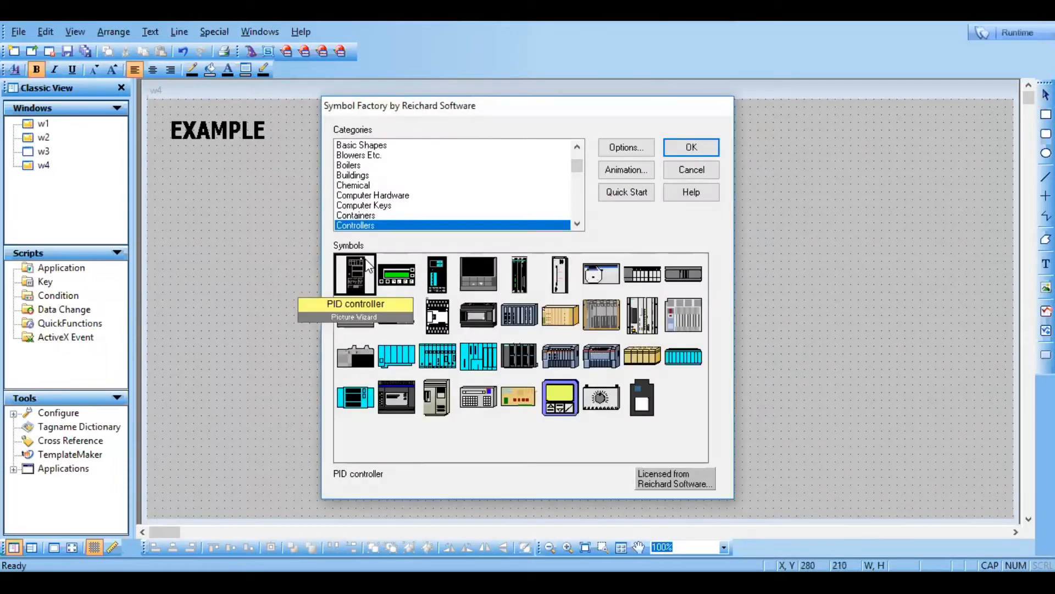
{"action": "left_click", "coordinate": [577, 224]}
{"action": "left_click_drag", "start_coordinate": [576, 223], "coordinate": [577, 215]}
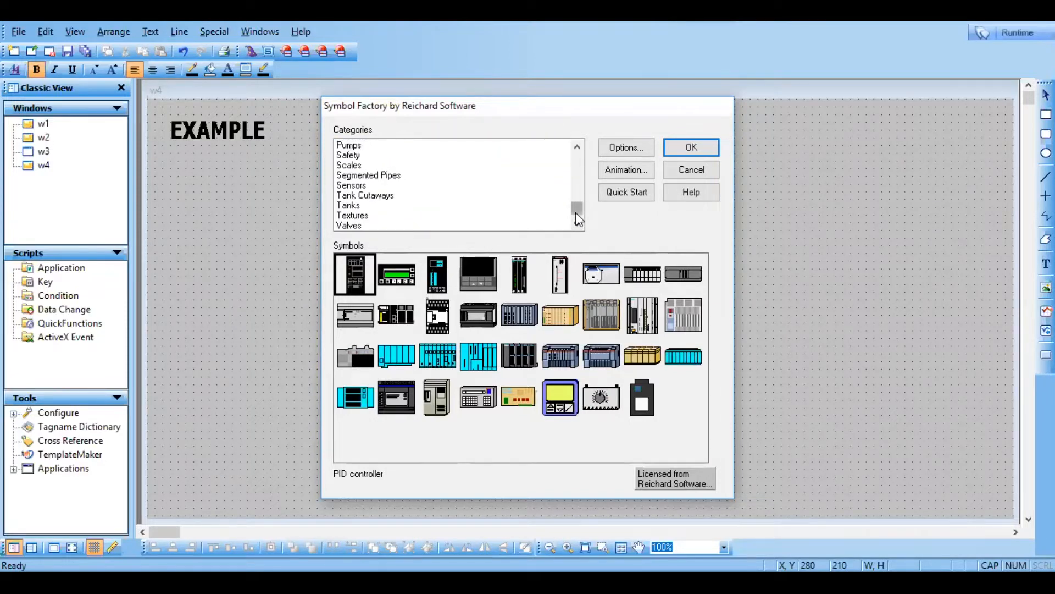
{"action": "left_click", "coordinate": [345, 225]}
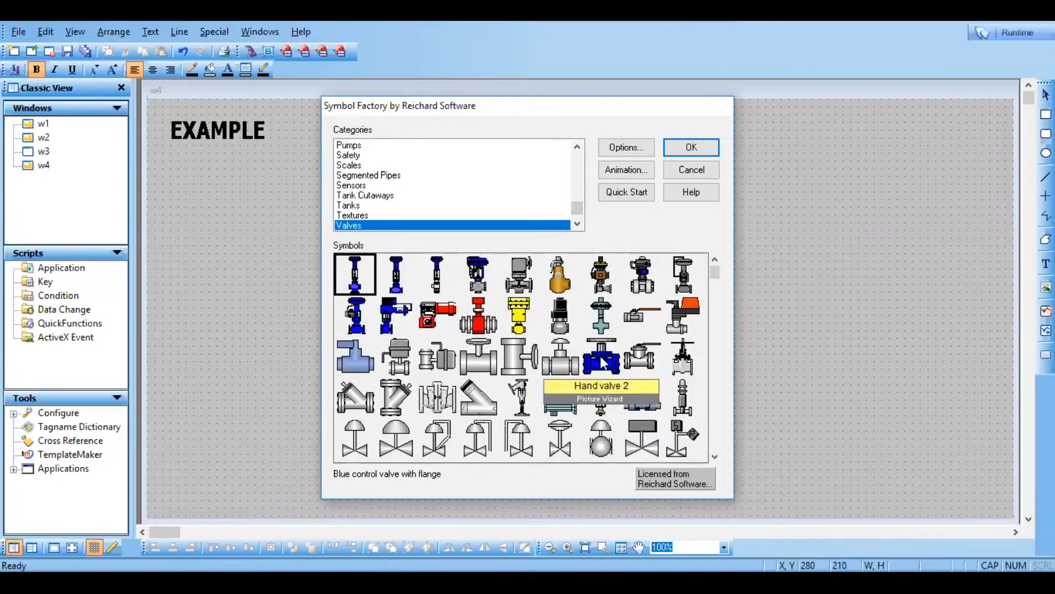
{"action": "left_click", "coordinate": [681, 279]}
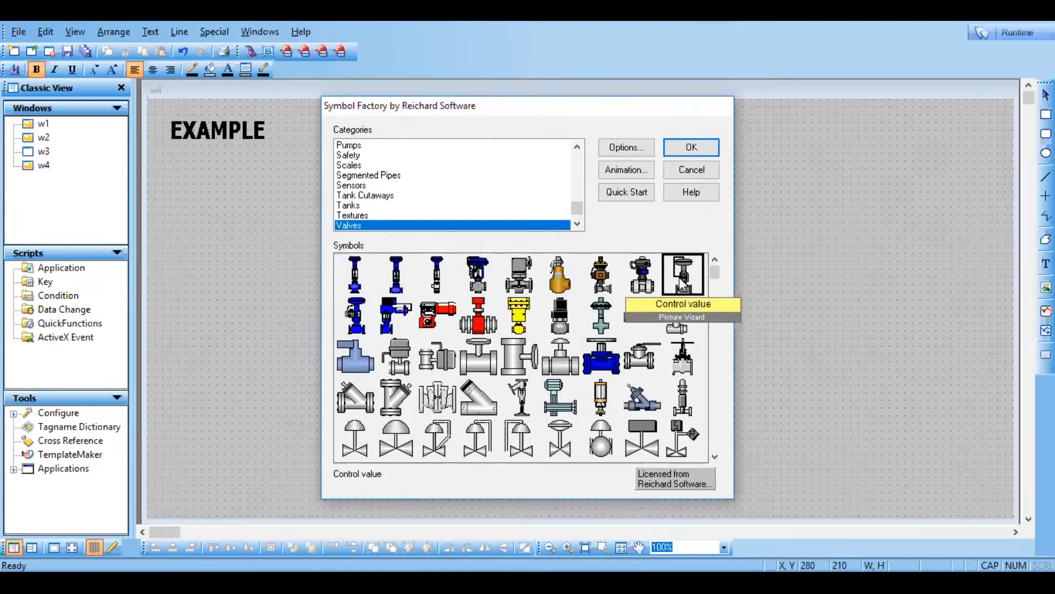
{"action": "left_click", "coordinate": [691, 148]}
Move the control valve slightly down so that its body sits beside the upper part of the heater
{"action": "left_click", "coordinate": [364, 262]}
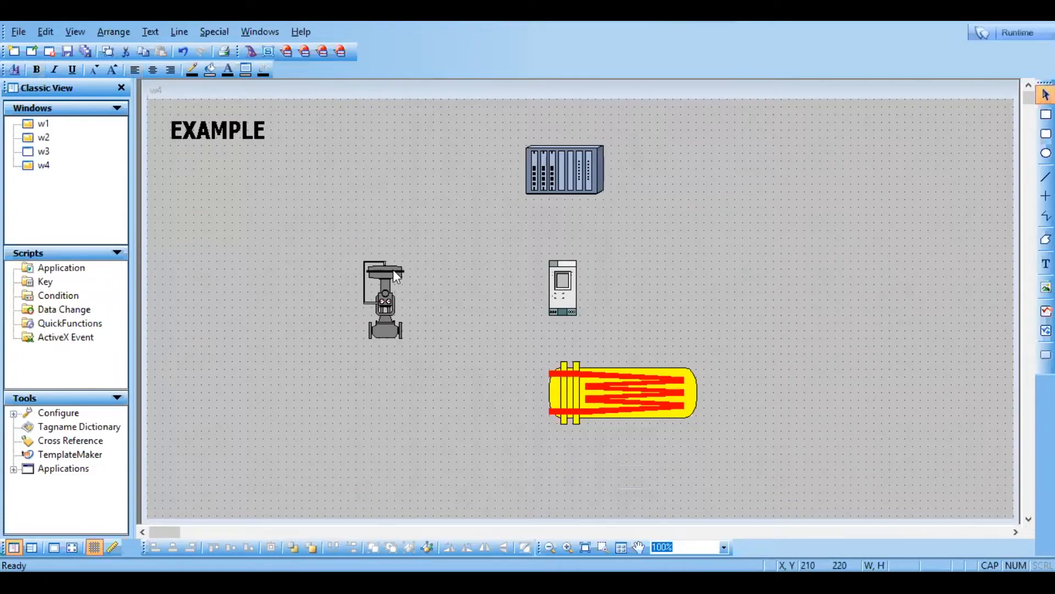
{"action": "left_click_drag", "start_coordinate": [378, 295], "coordinate": [376, 332]}
{"action": "left_click", "coordinate": [245, 364]}
Repeat the Symbol Factory object, insert Hand valve 3 from the Valves category, and place it above and to the right of the heater
{"action": "right_click", "coordinate": [245, 364]}
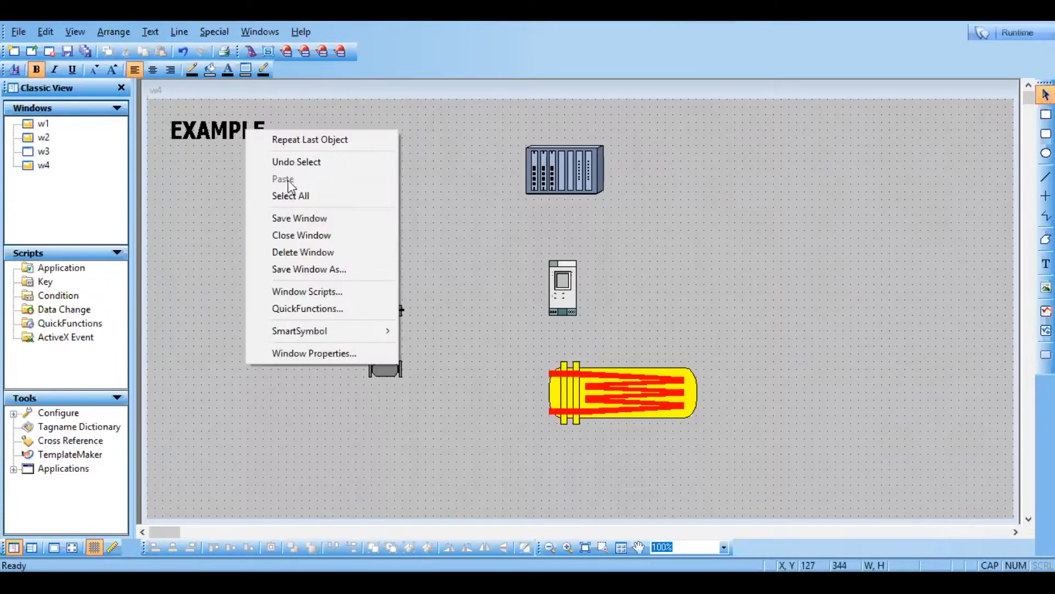
{"action": "left_click", "coordinate": [304, 140]}
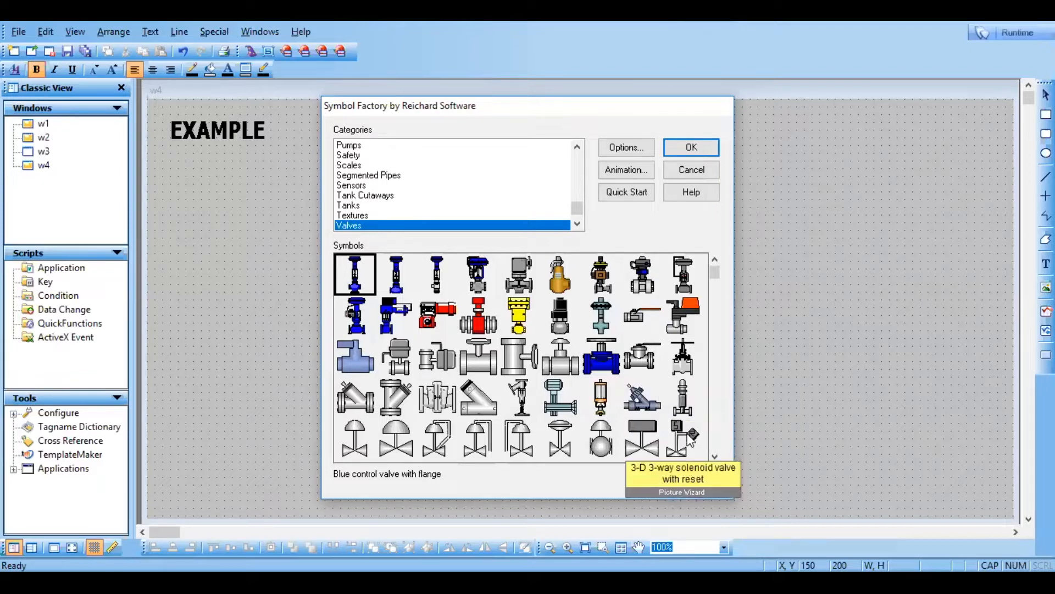
{"action": "left_click", "coordinate": [715, 456]}
{"action": "left_click", "coordinate": [714, 456]}
{"action": "left_click", "coordinate": [714, 456]}
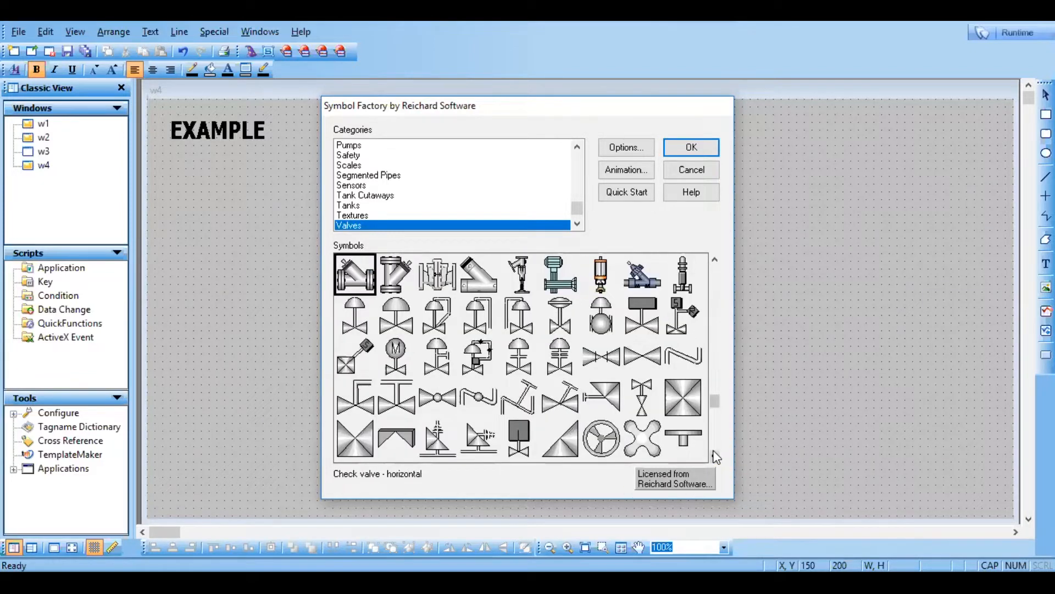
{"action": "left_click", "coordinate": [715, 279]}
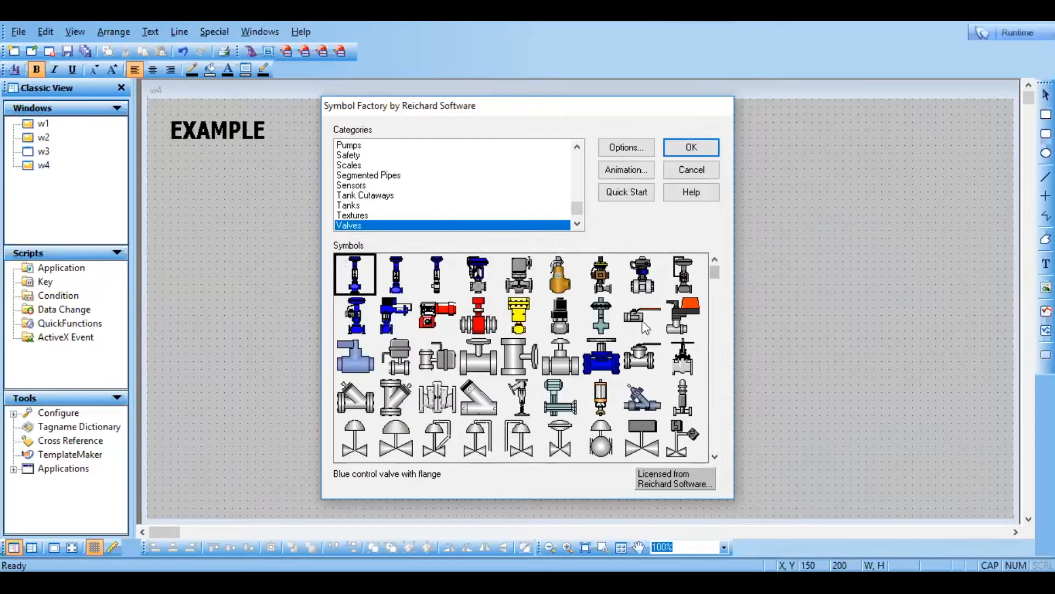
{"action": "left_click", "coordinate": [642, 367]}
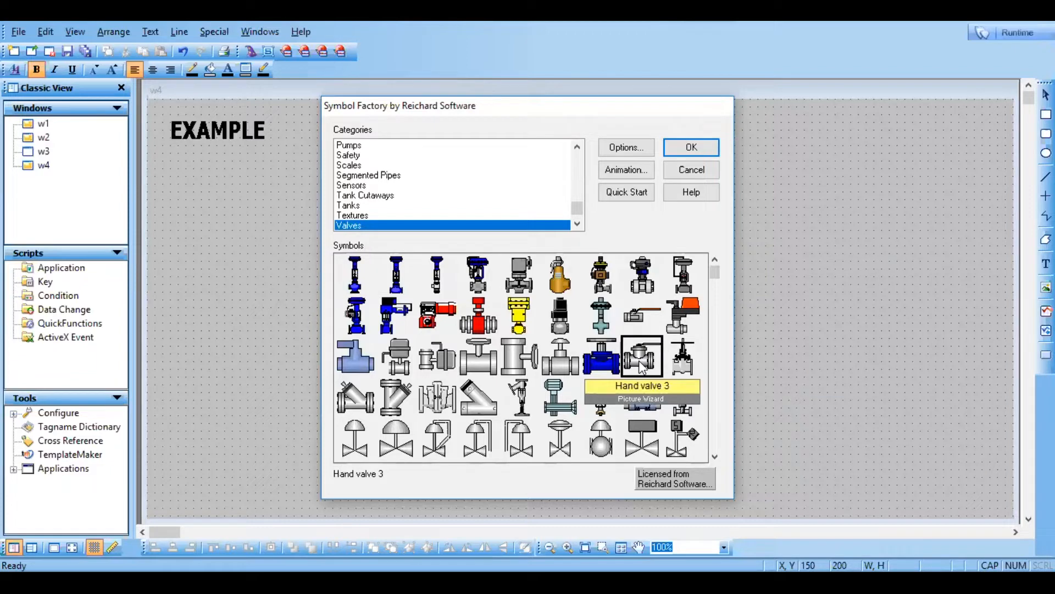
{"action": "left_click", "coordinate": [690, 149]}
{"action": "left_click_drag", "start_coordinate": [298, 293], "coordinate": [745, 318]}
{"action": "left_click", "coordinate": [444, 427]}
Repeat the Symbol Factory object and look through the Electrical and Industrial Misc. categories for a suitable symbol
{"action": "right_click", "coordinate": [444, 426]}
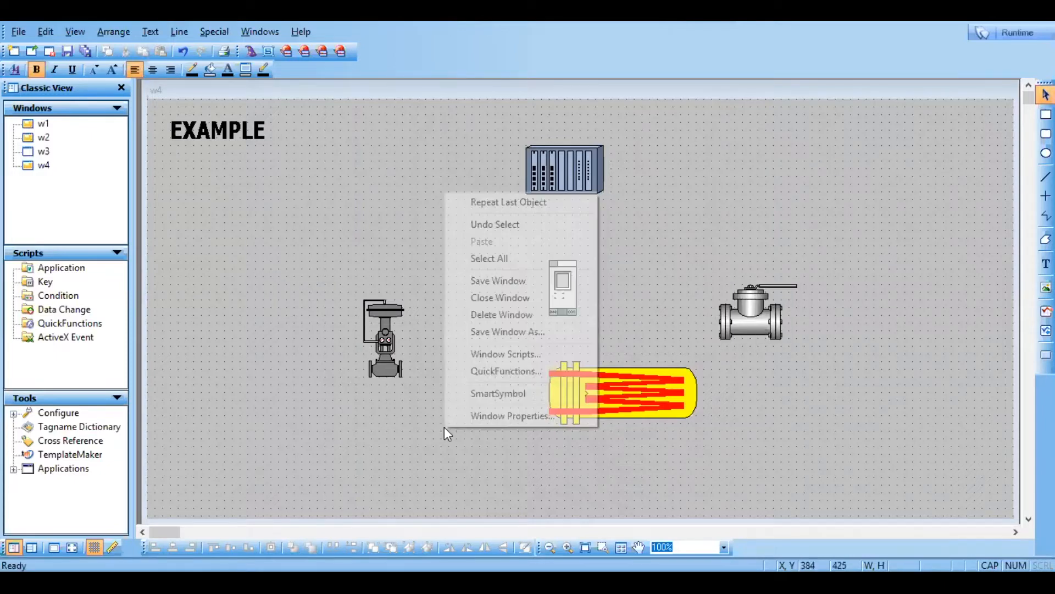
{"action": "left_click", "coordinate": [478, 205]}
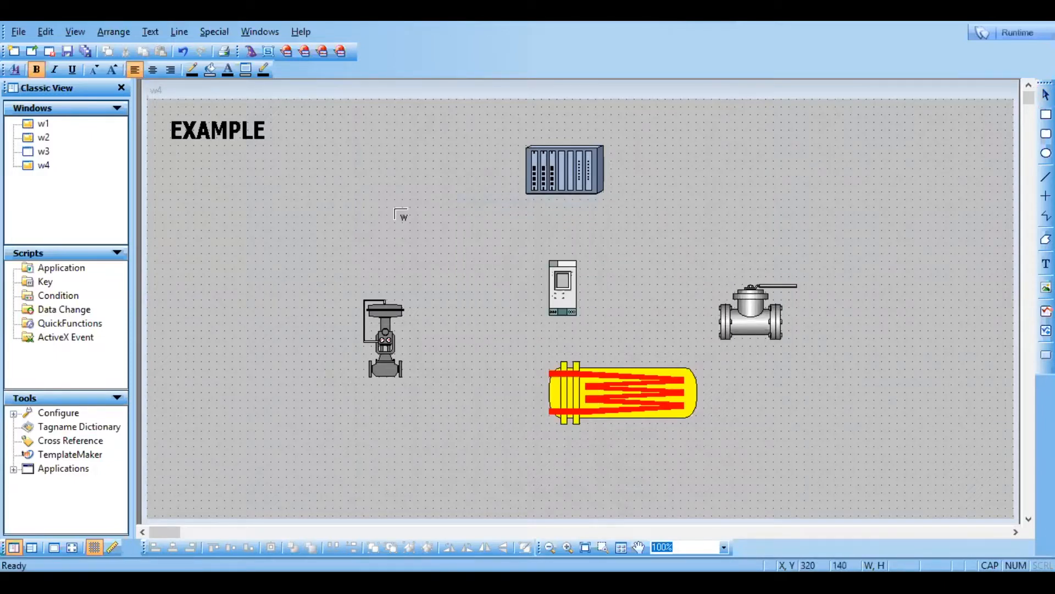
{"action": "left_click", "coordinate": [395, 210]}
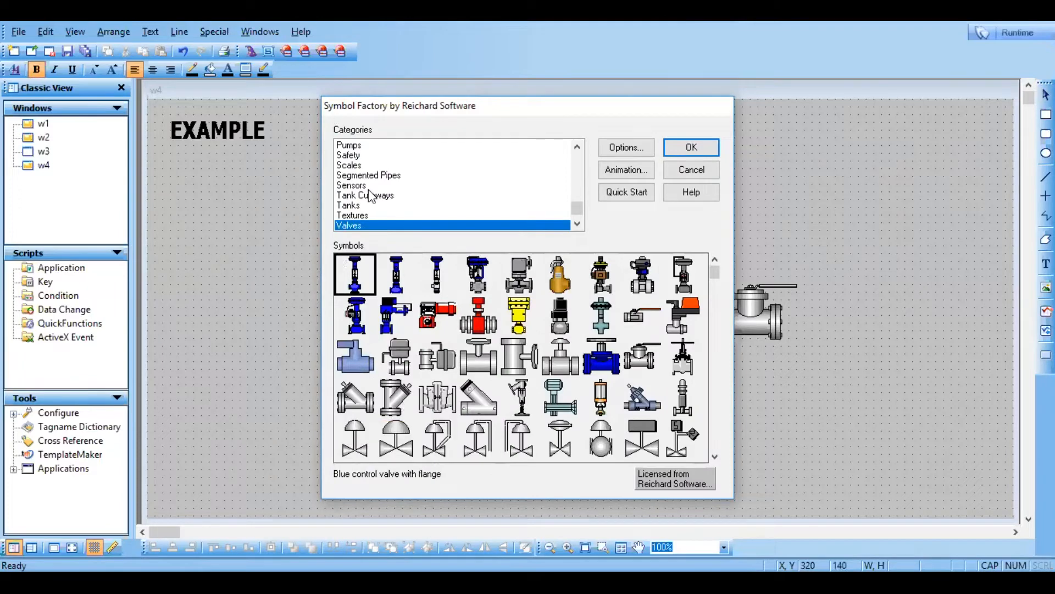
{"action": "left_click", "coordinate": [577, 175]}
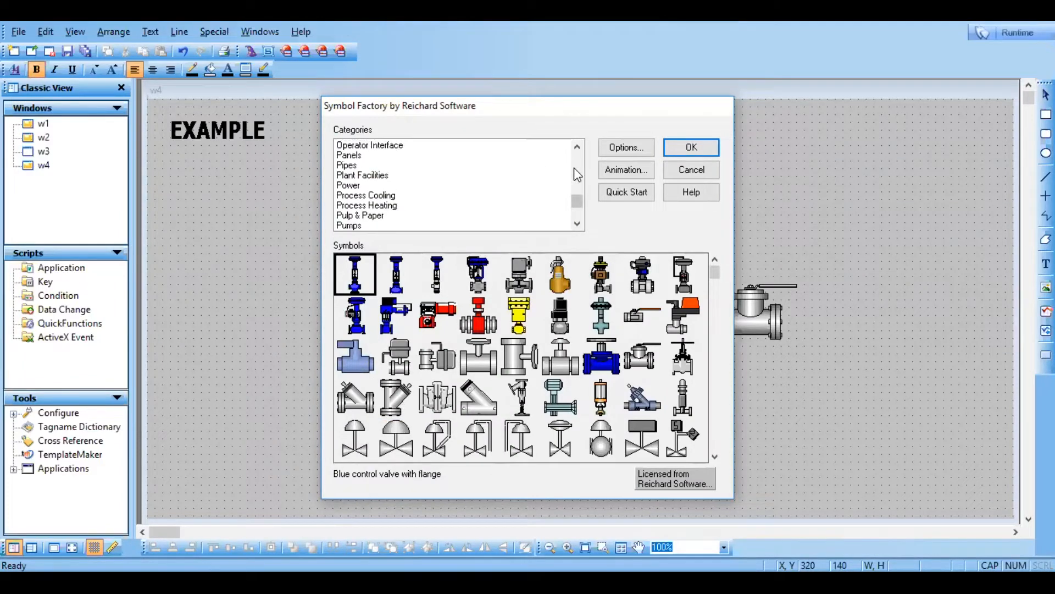
{"action": "left_click", "coordinate": [578, 175]}
{"action": "left_click", "coordinate": [577, 175]}
{"action": "left_click", "coordinate": [577, 175]}
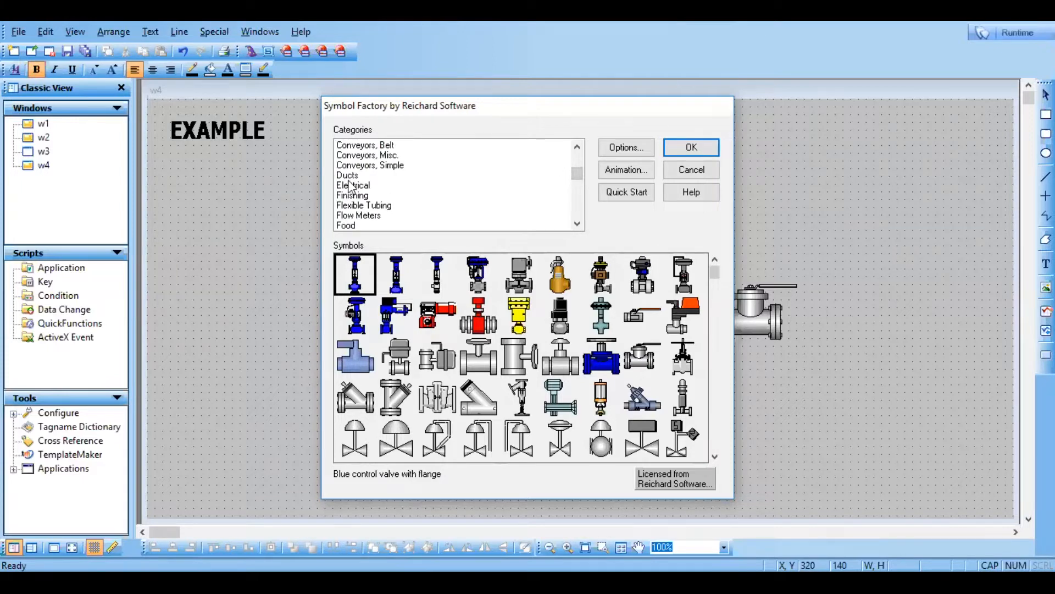
{"action": "left_click", "coordinate": [578, 146]}
{"action": "left_click", "coordinate": [577, 146]}
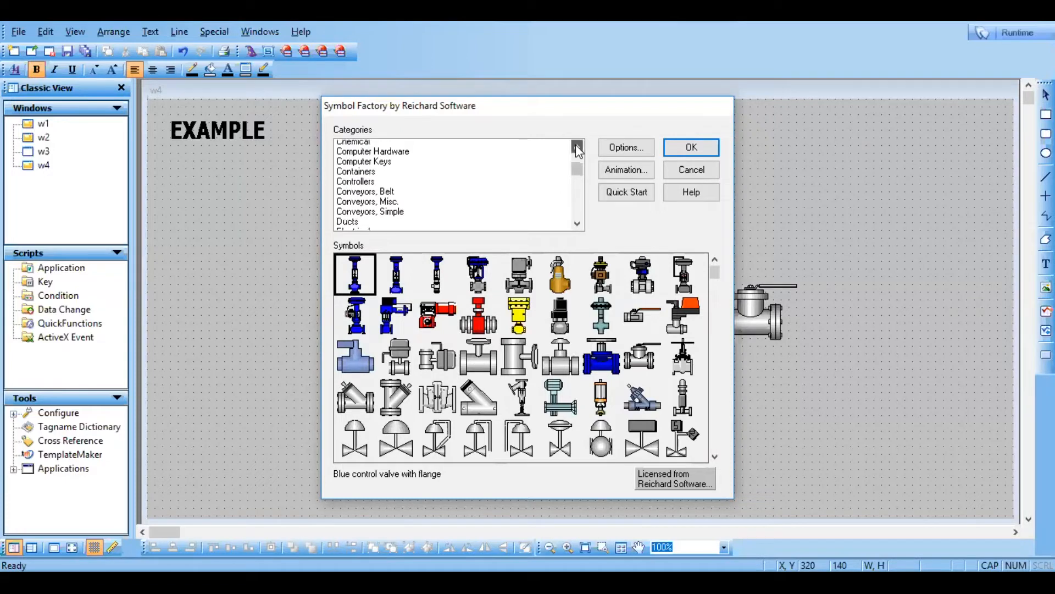
{"action": "left_click", "coordinate": [577, 224]}
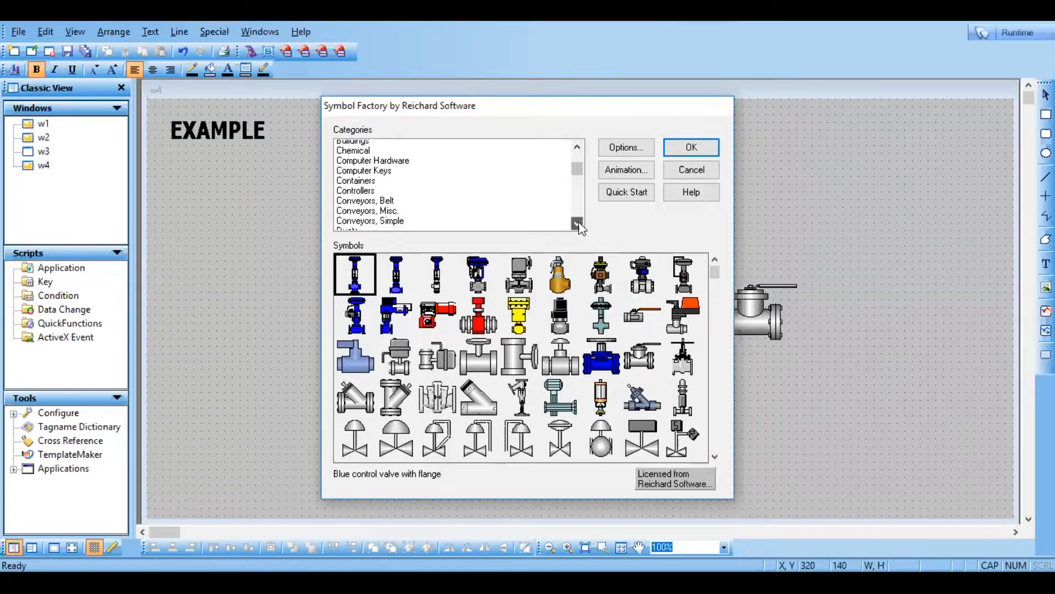
{"action": "left_click", "coordinate": [578, 223]}
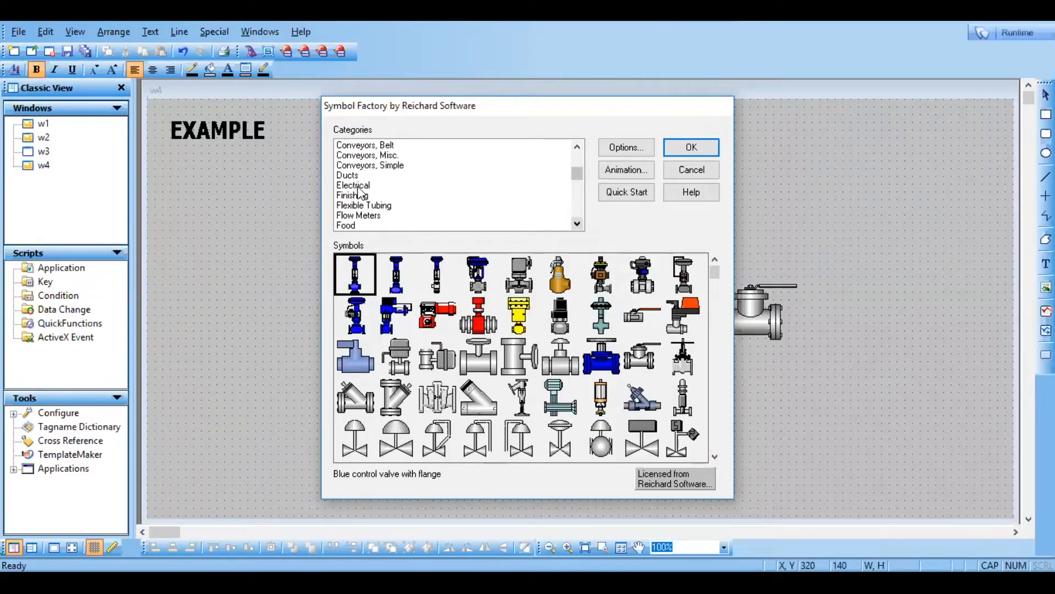
{"action": "left_click", "coordinate": [355, 186]}
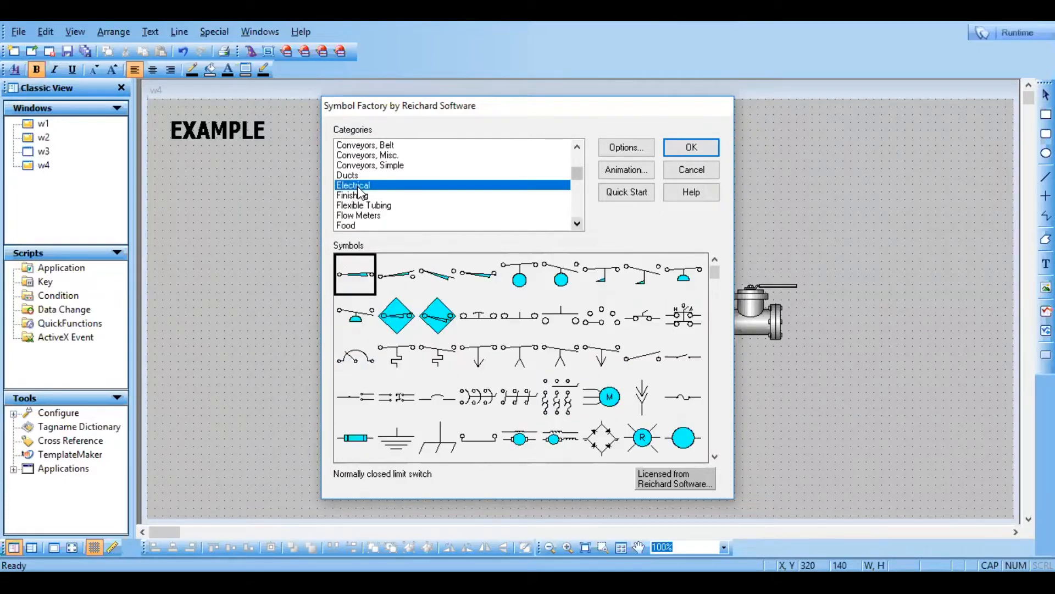
{"action": "left_click", "coordinate": [575, 211]}
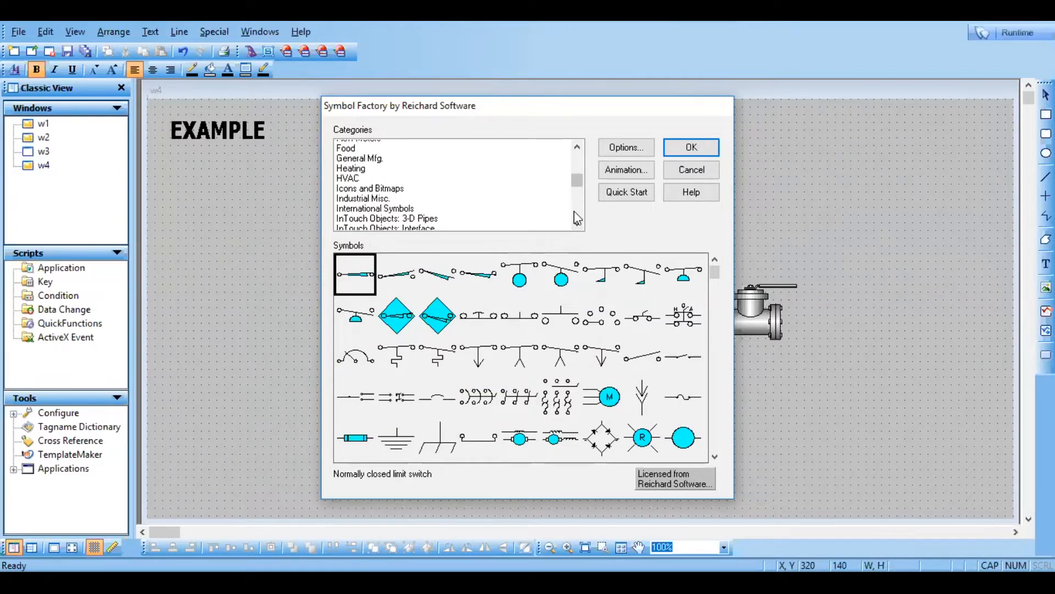
{"action": "left_click", "coordinate": [383, 195]}
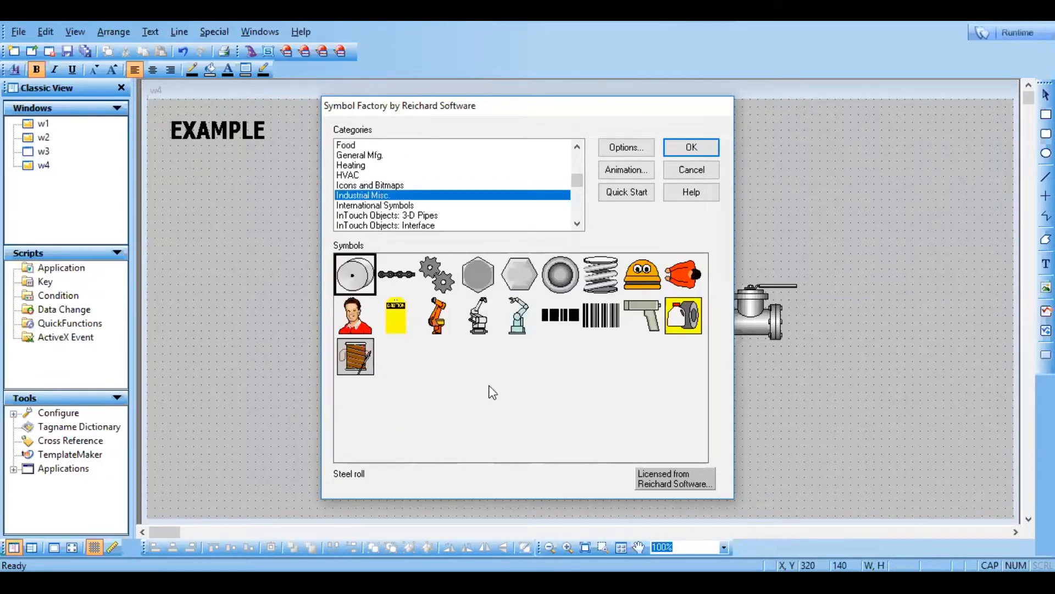
Check the Buildings, Computer Hardware, Controllers and Conveyors, Belt categories for a suitable symbol, and close Symbol Factory without inserting anything
{"action": "left_click", "coordinate": [577, 211]}
{"action": "left_click", "coordinate": [578, 210]}
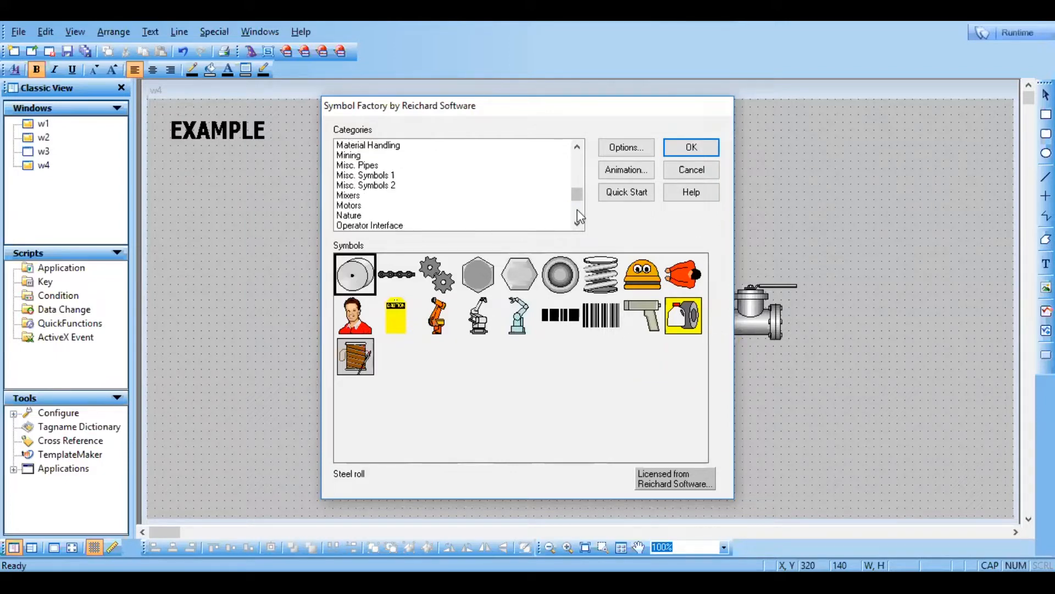
{"action": "left_click", "coordinate": [577, 169]}
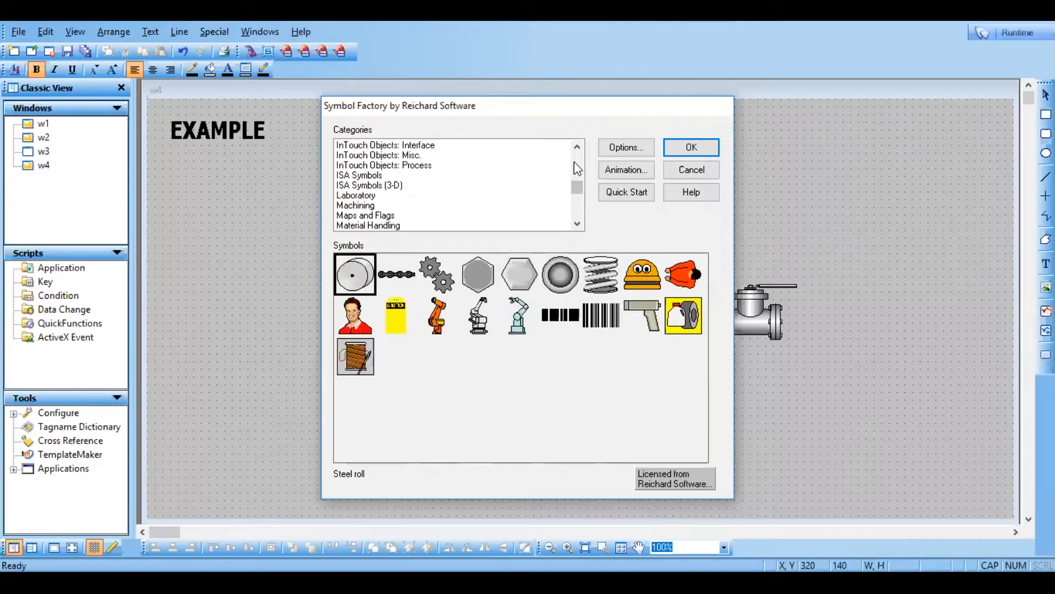
{"action": "left_click", "coordinate": [575, 163]}
{"action": "left_click", "coordinate": [575, 162]}
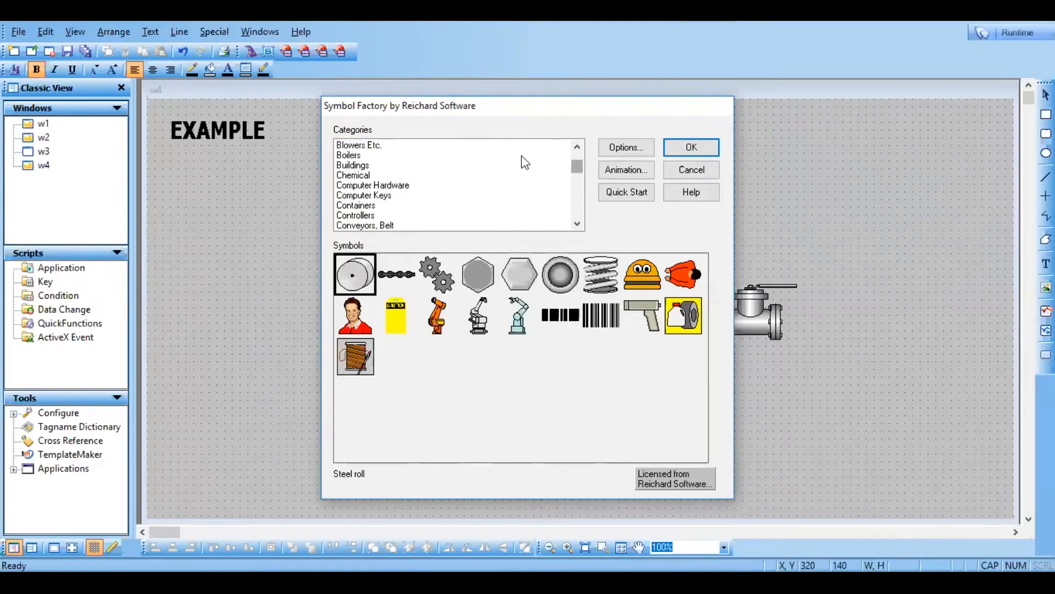
{"action": "left_click", "coordinate": [395, 156]}
{"action": "left_click", "coordinate": [383, 166]}
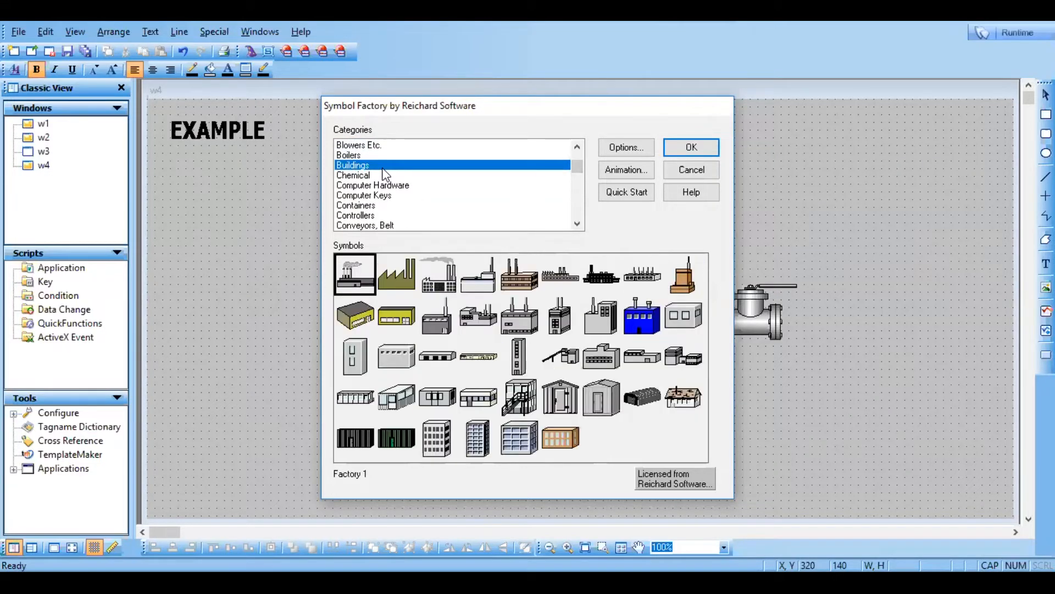
{"action": "left_click", "coordinate": [383, 175]}
{"action": "left_click", "coordinate": [375, 185]}
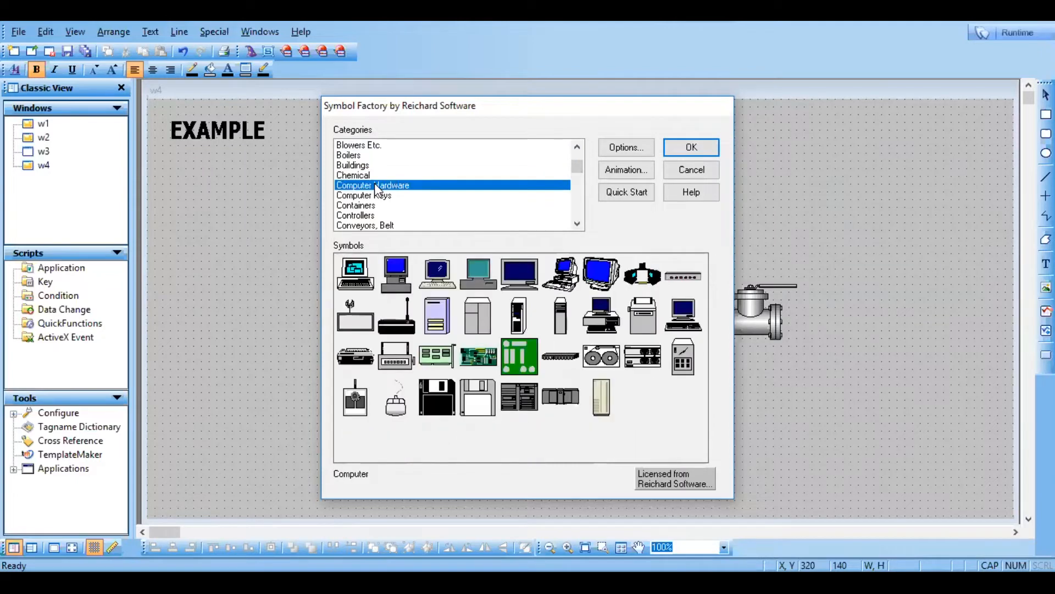
{"action": "left_click", "coordinate": [360, 216]}
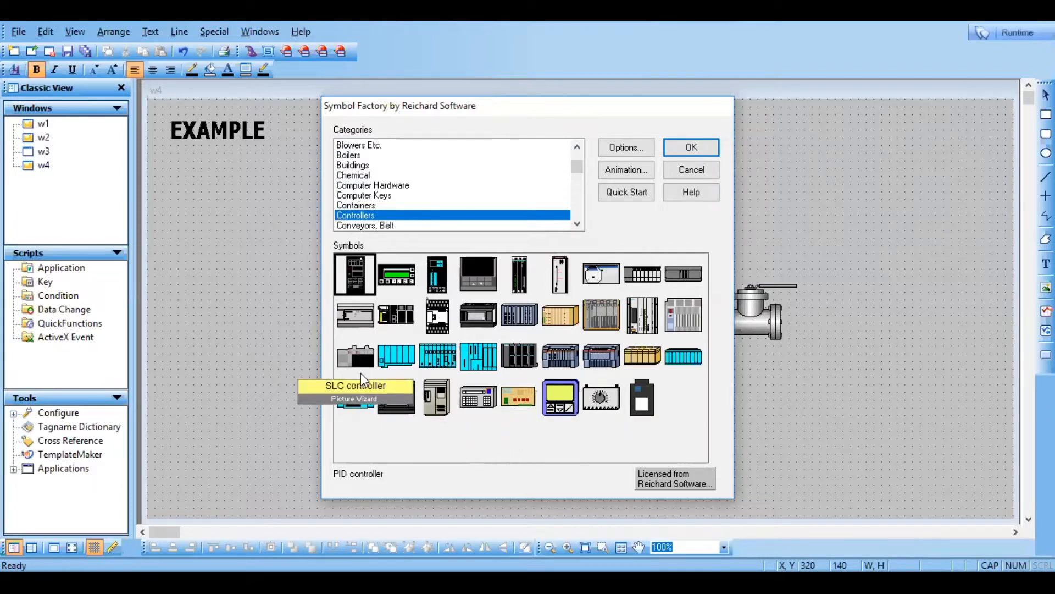
{"action": "left_click", "coordinate": [377, 225]}
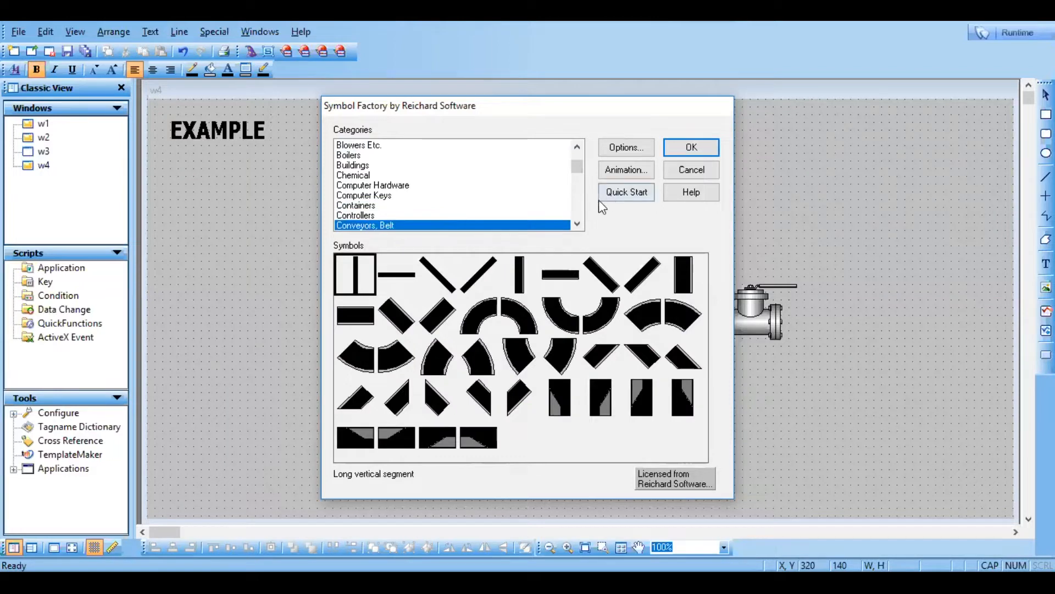
{"action": "scroll", "coordinate": [577, 211], "scroll_direction": "down", "scroll_amount": 5}
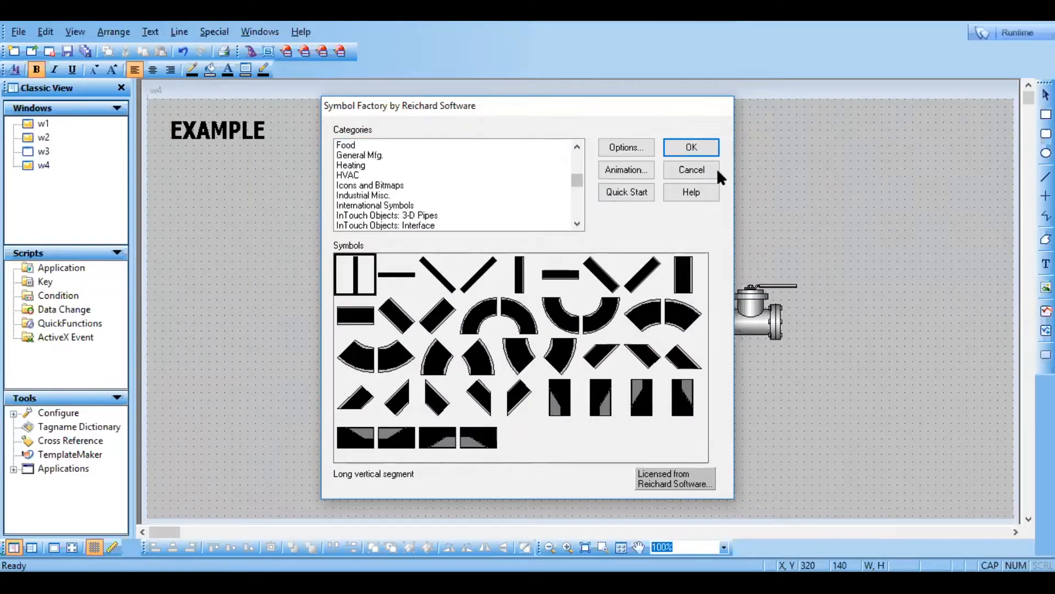
{"action": "left_click", "coordinate": [692, 169]}
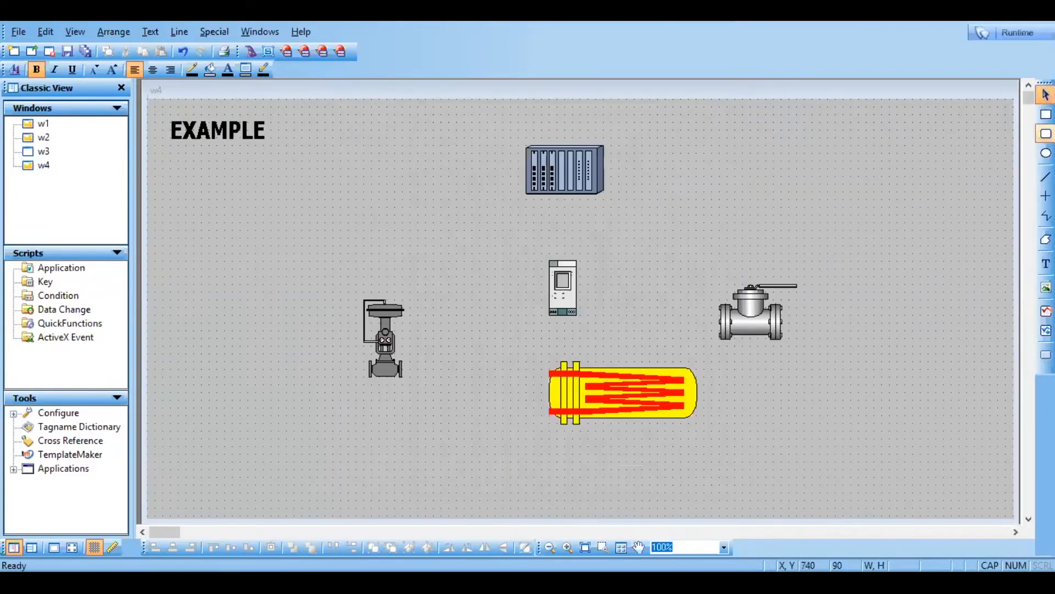
Draw a rounded rectangle about 90 by 60 directly above the control valve
{"action": "left_click", "coordinate": [1046, 133]}
{"action": "left_click_drag", "start_coordinate": [345, 227], "coordinate": [421, 278]}
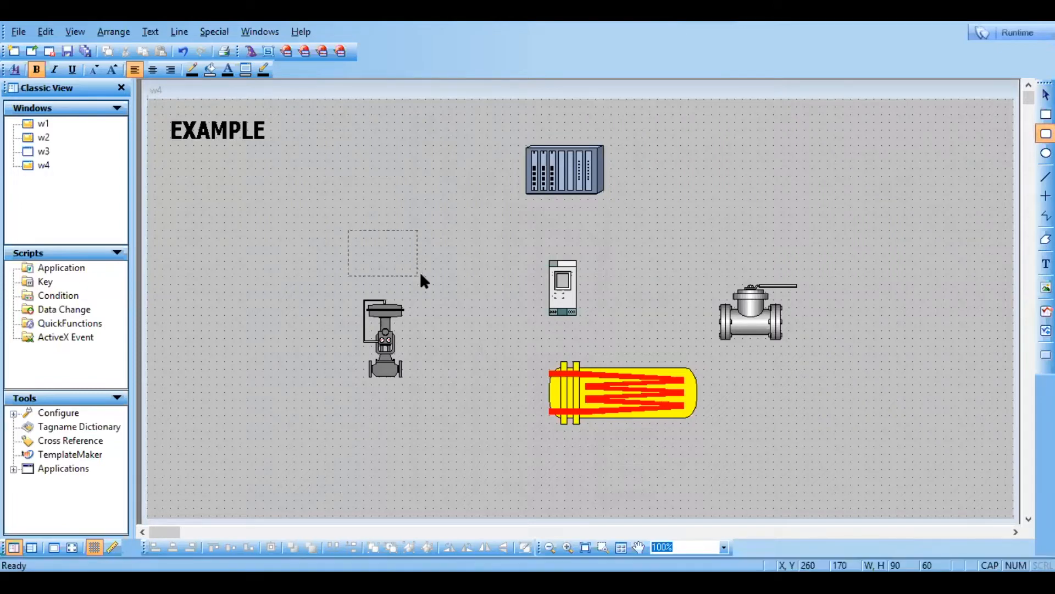
{"action": "left_click", "coordinate": [452, 292]}
Add the text I/P inside the rounded rectangle above the control valve
{"action": "left_click", "coordinate": [1046, 264]}
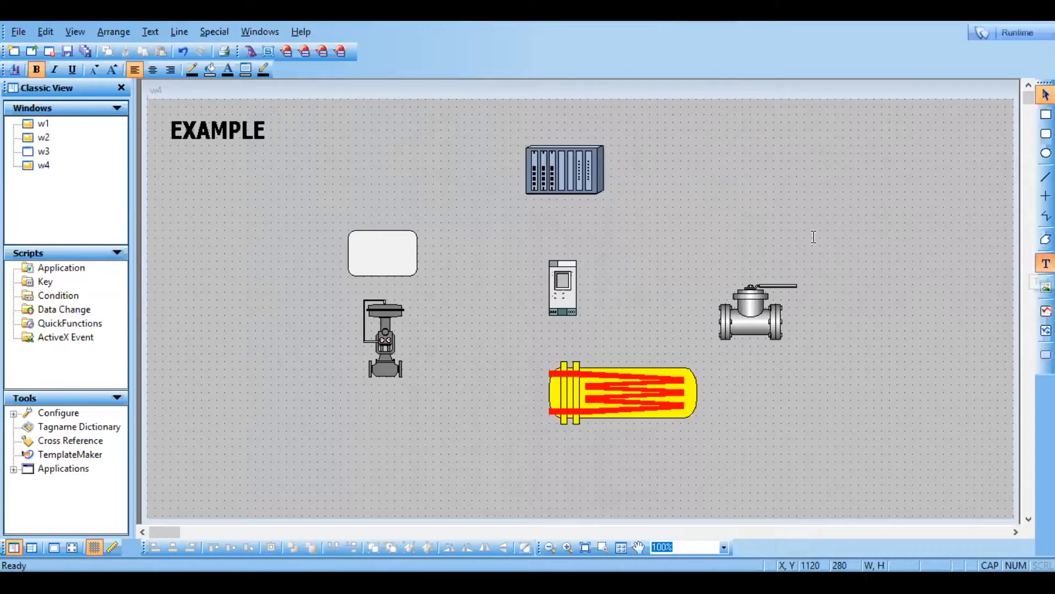
{"action": "left_click", "coordinate": [371, 253]}
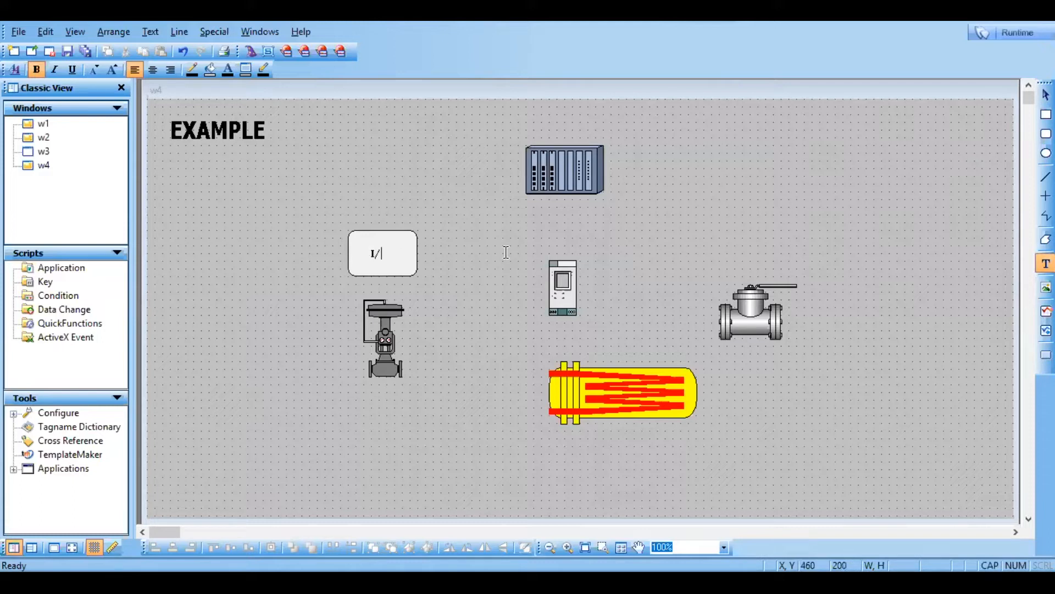
{"action": "left_click", "coordinate": [464, 452]}
{"action": "left_click", "coordinate": [465, 451]}
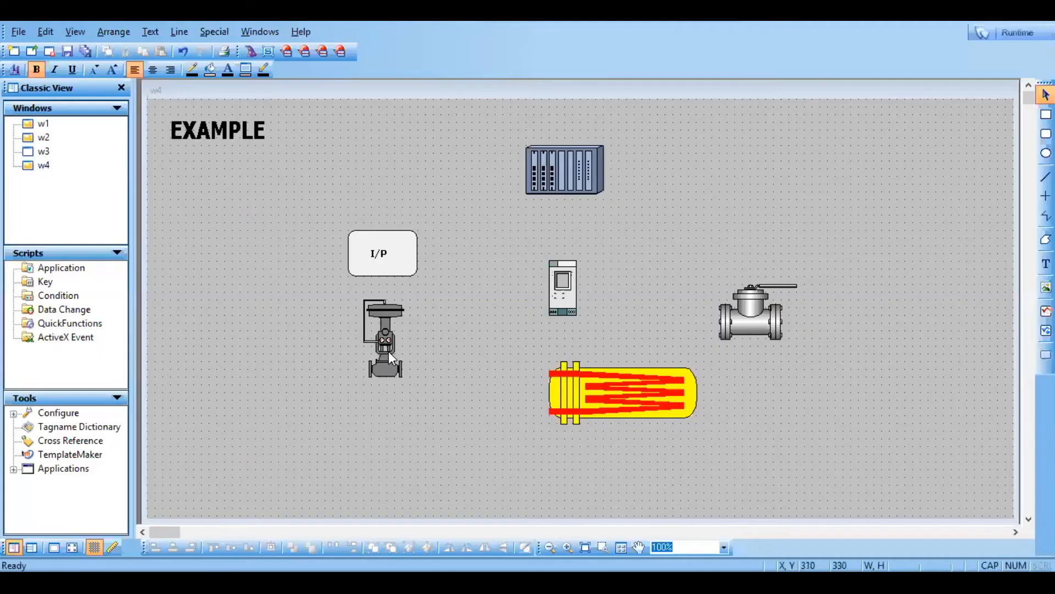
Move the control valve down and slightly left, leaving a wider gap below the I/P box and its body level with the heater
{"action": "left_click", "coordinate": [388, 351]}
{"action": "left_click_drag", "start_coordinate": [388, 362], "coordinate": [388, 363]}
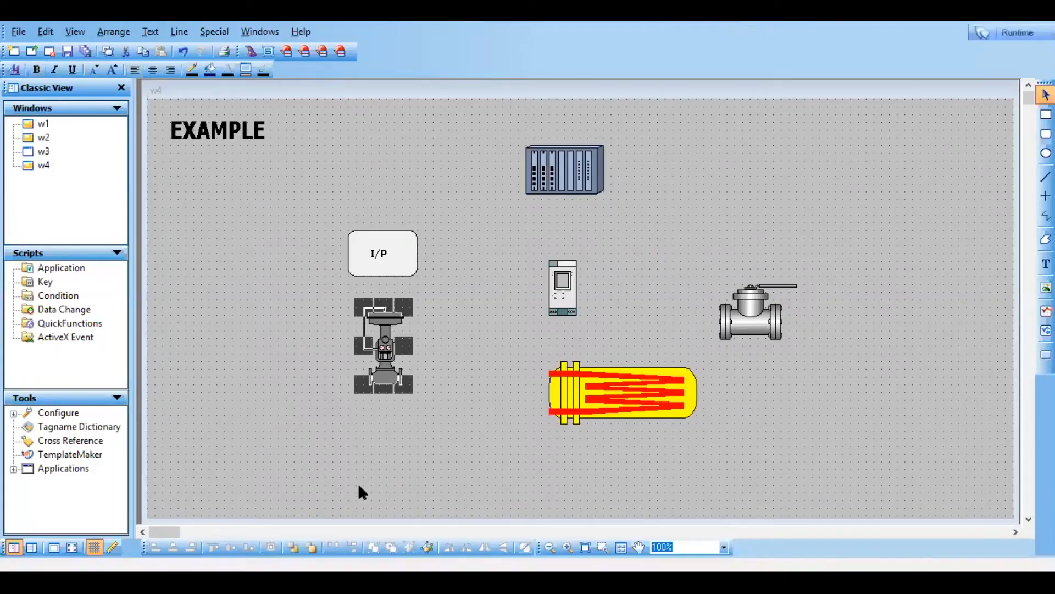
{"action": "left_click", "coordinate": [357, 484]}
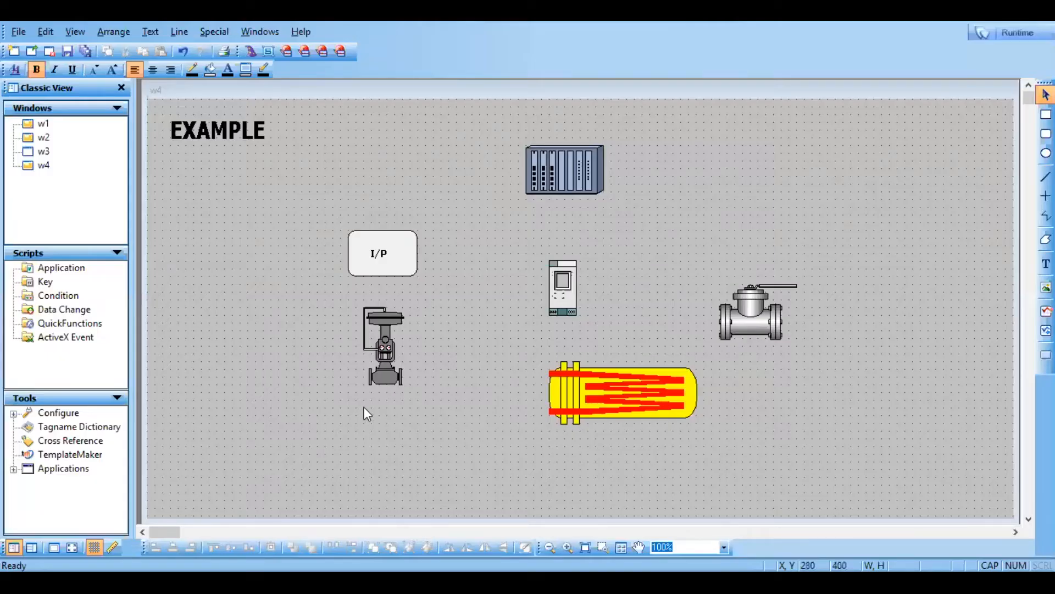
{"action": "left_click", "coordinate": [381, 376]}
{"action": "left_click_drag", "start_coordinate": [381, 376], "coordinate": [372, 408]}
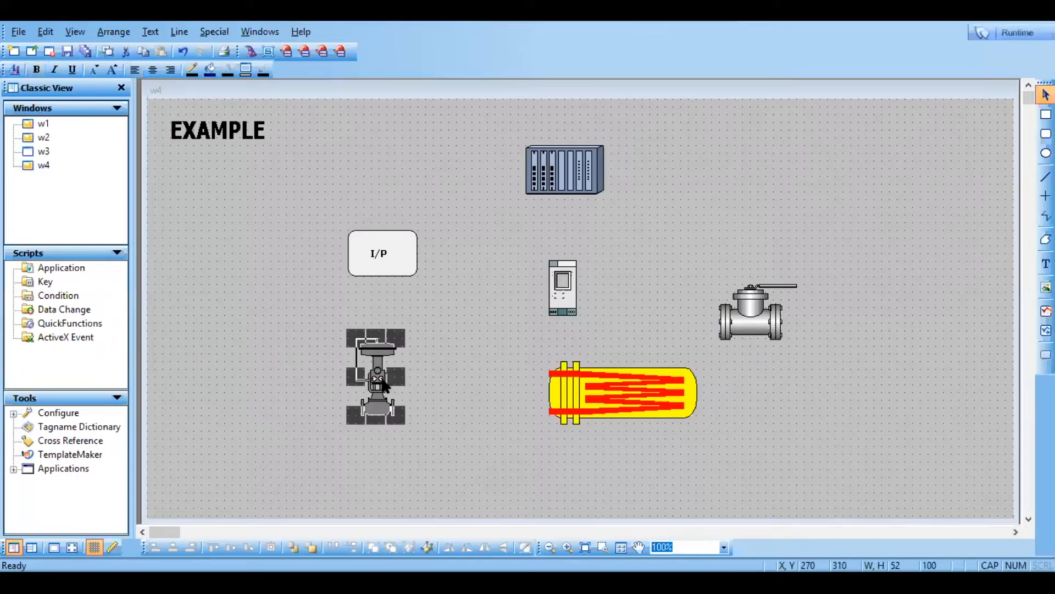
{"action": "left_click", "coordinate": [438, 436]}
{"action": "left_click_drag", "start_coordinate": [372, 379], "coordinate": [372, 370]}
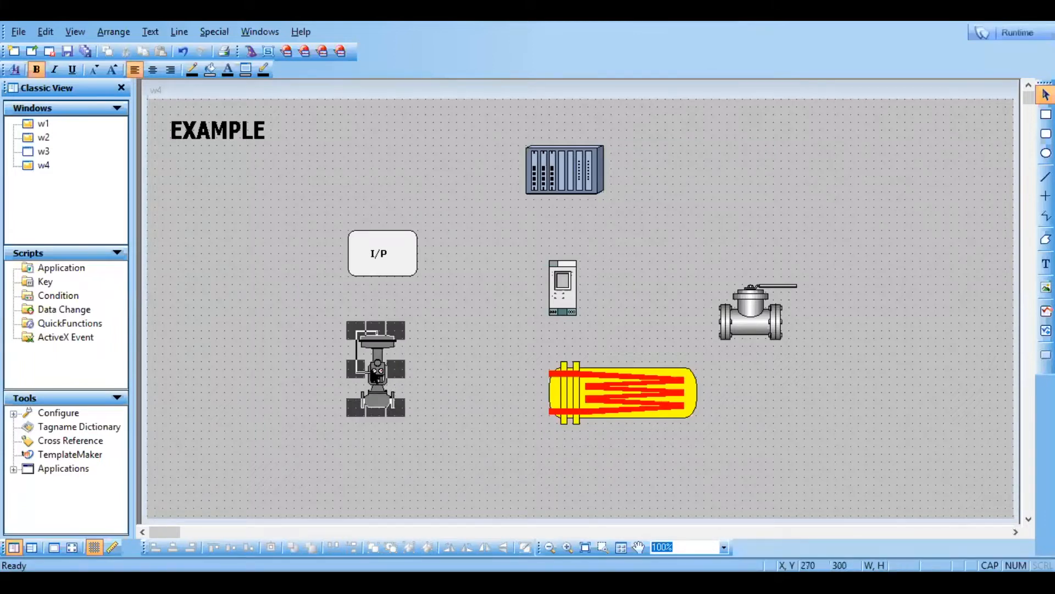
{"action": "left_click", "coordinate": [419, 454]}
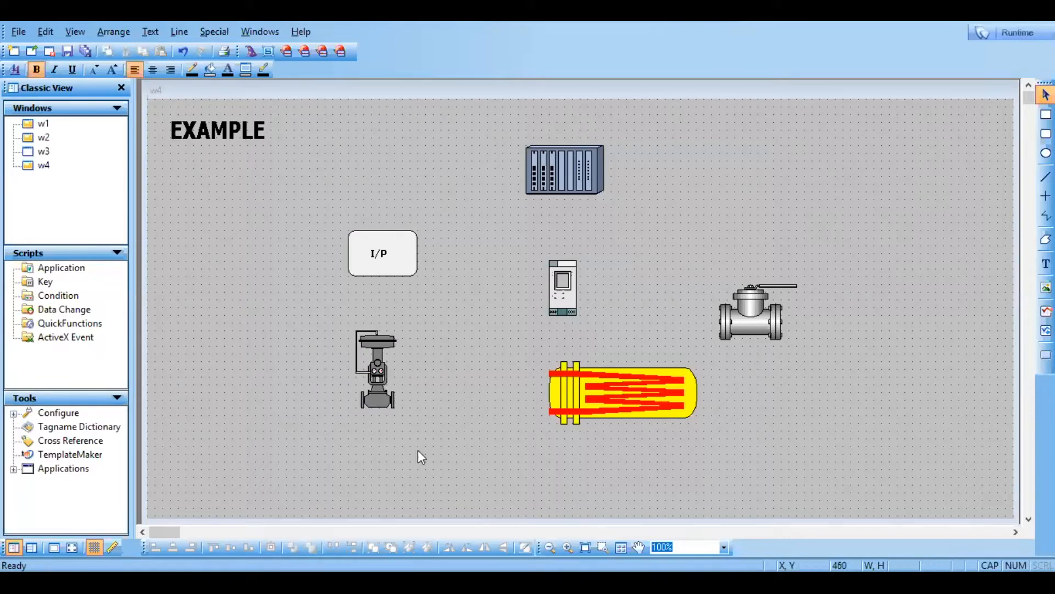
{"action": "left_click", "coordinate": [378, 378]}
{"action": "left_click_drag", "start_coordinate": [377, 377], "coordinate": [378, 369]}
{"action": "left_click", "coordinate": [388, 434]}
Open Symbol Factory from the wizard selection for a new object and display the Pipes category
{"action": "left_click", "coordinate": [248, 51]}
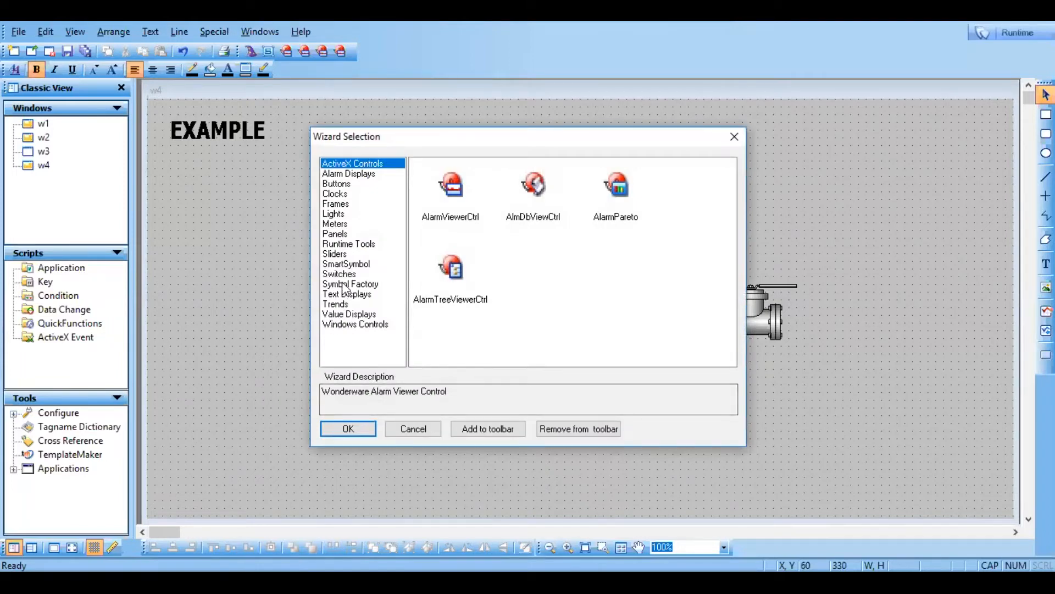
{"action": "left_click", "coordinate": [344, 283]}
{"action": "double_click", "coordinate": [448, 206]}
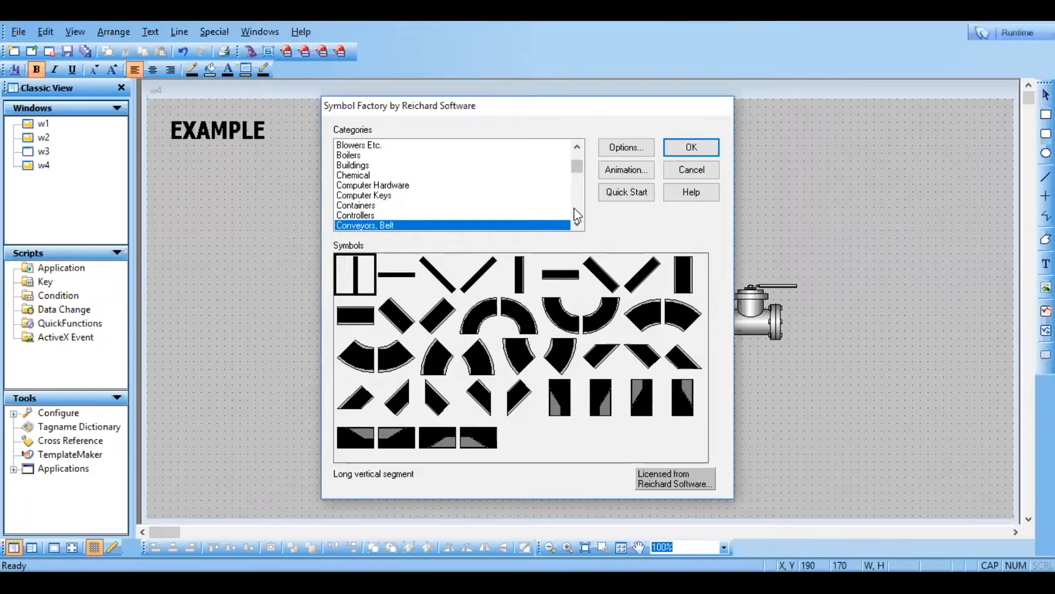
{"action": "left_click", "coordinate": [575, 213]}
{"action": "left_click", "coordinate": [578, 218]}
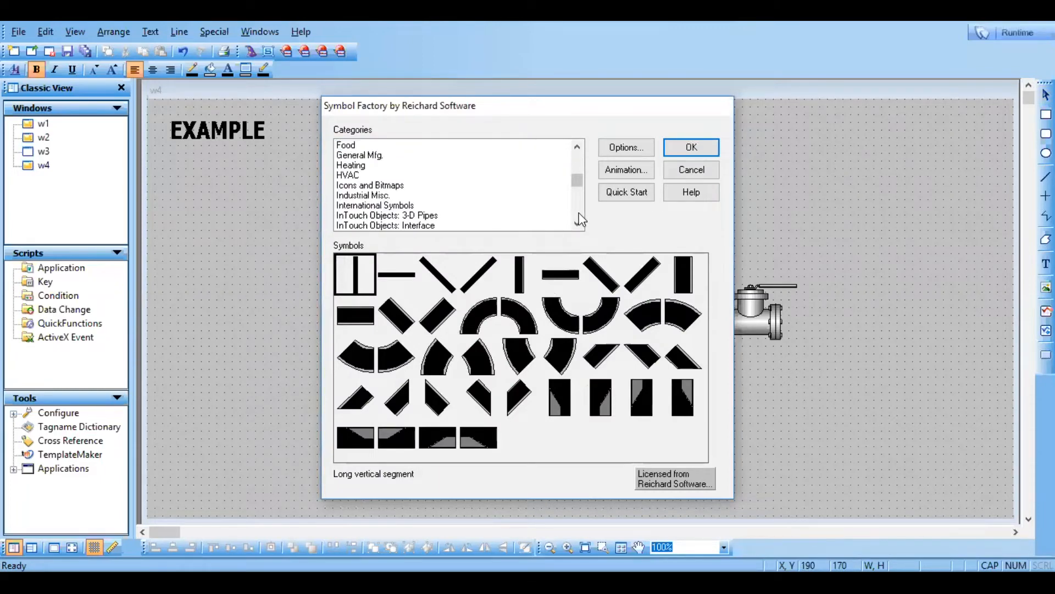
{"action": "left_click", "coordinate": [579, 214]}
{"action": "left_click", "coordinate": [578, 215]}
{"action": "left_click", "coordinate": [579, 214]}
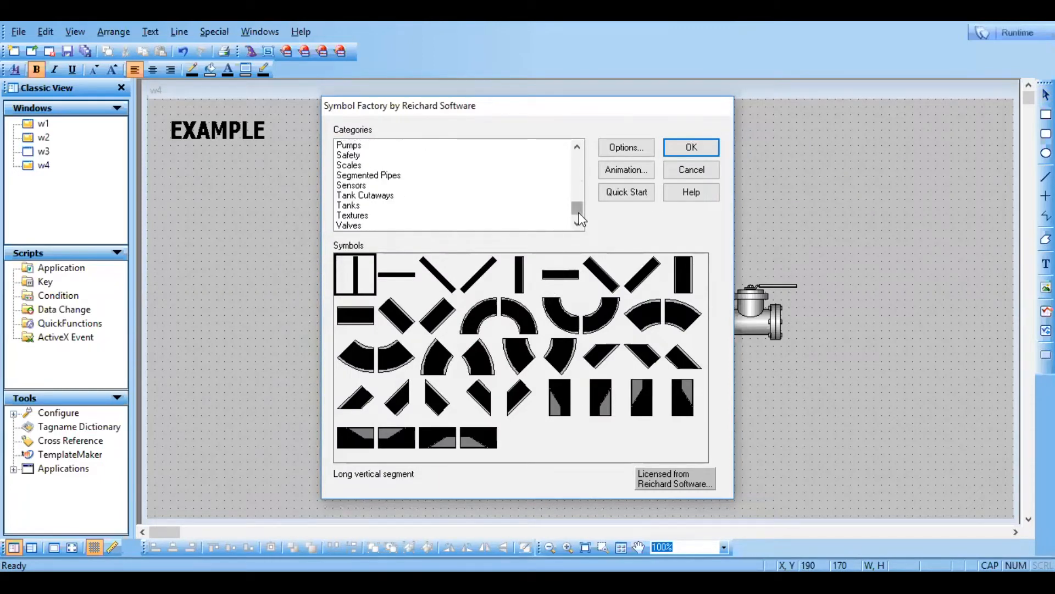
{"action": "left_click", "coordinate": [577, 149]}
{"action": "left_click", "coordinate": [577, 148]}
{"action": "left_click", "coordinate": [577, 149]}
{"action": "left_click", "coordinate": [577, 149]}
{"action": "left_click", "coordinate": [577, 148]}
{"action": "left_click", "coordinate": [578, 149]}
{"action": "left_click", "coordinate": [358, 147]}
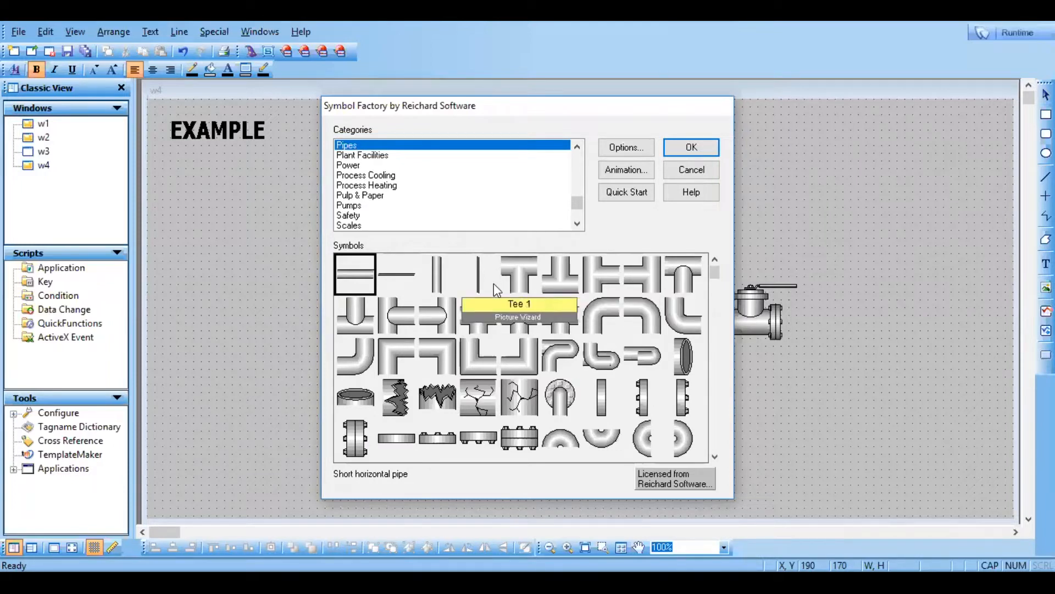
Insert the Long horizontal pipe symbol beside the I/P box
{"action": "left_click", "coordinate": [394, 280]}
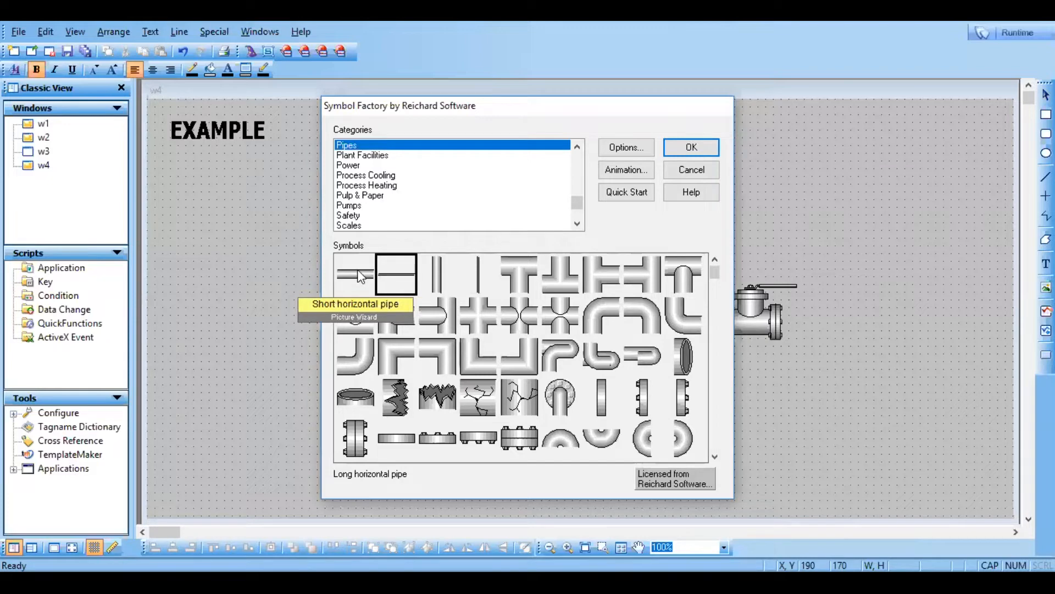
{"action": "left_click", "coordinate": [360, 277]}
{"action": "left_click", "coordinate": [400, 280]}
{"action": "left_click", "coordinate": [710, 149]}
{"action": "double_click", "coordinate": [324, 233]}
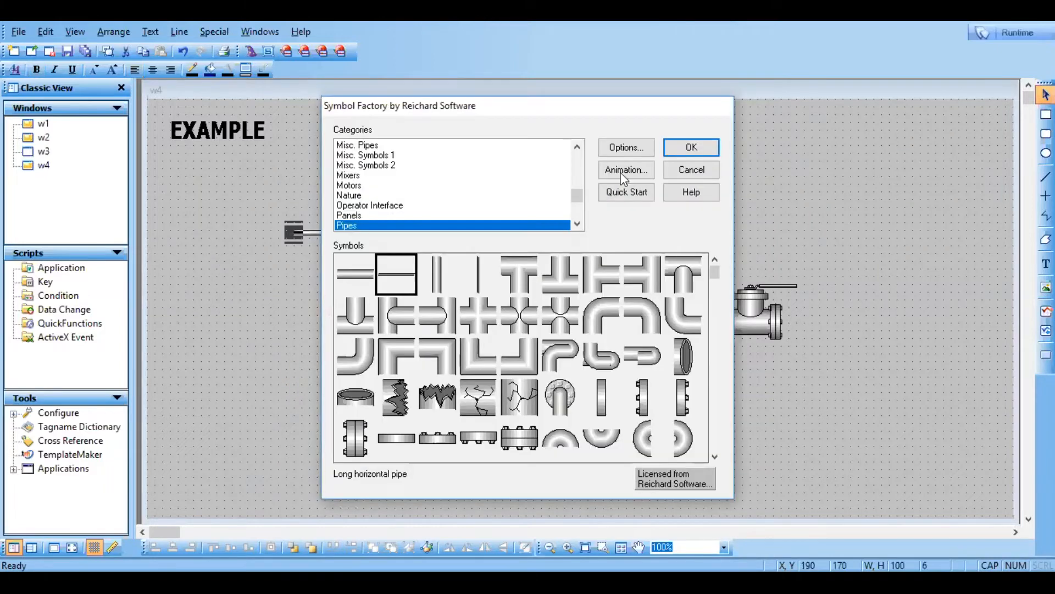
{"action": "left_click", "coordinate": [692, 170]}
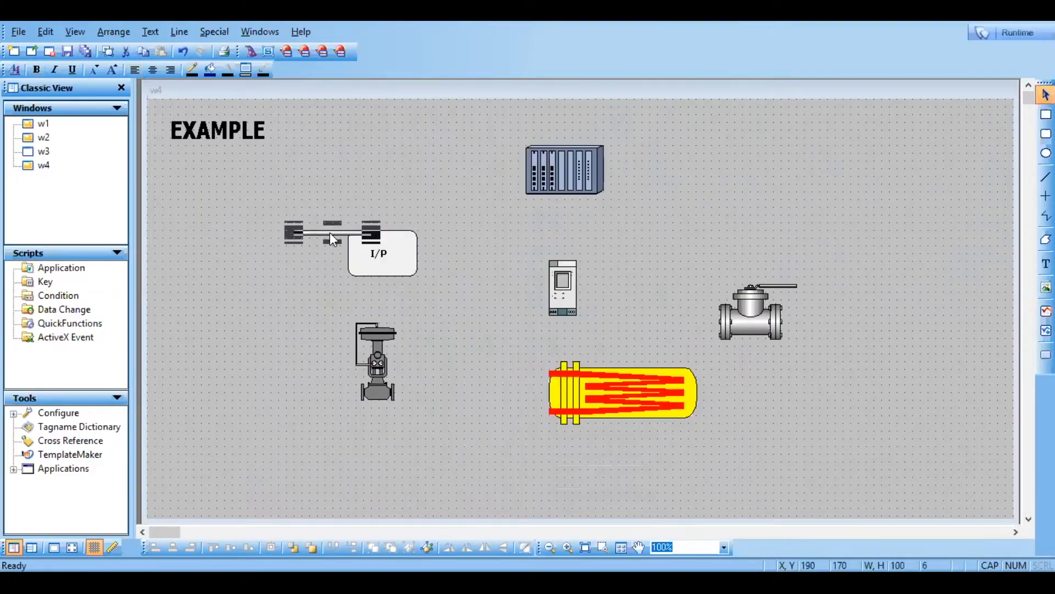
Thicken the horizontal pipe to about 100 by 13 and move it to the control valve's left-hand inlet
{"action": "mouse_move", "coordinate": [330, 233]}
{"action": "left_mouse_down"}
{"action": "mouse_move", "coordinate": [303, 332]}
{"action": "mouse_move", "coordinate": [319, 245]}
{"action": "left_mouse_up"}
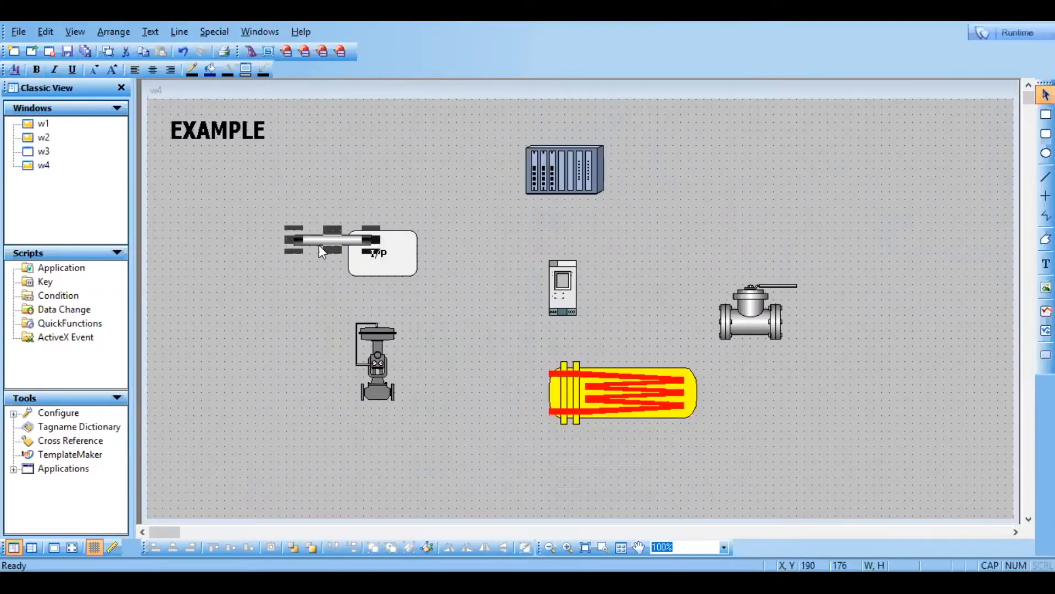
{"action": "left_click", "coordinate": [292, 237]}
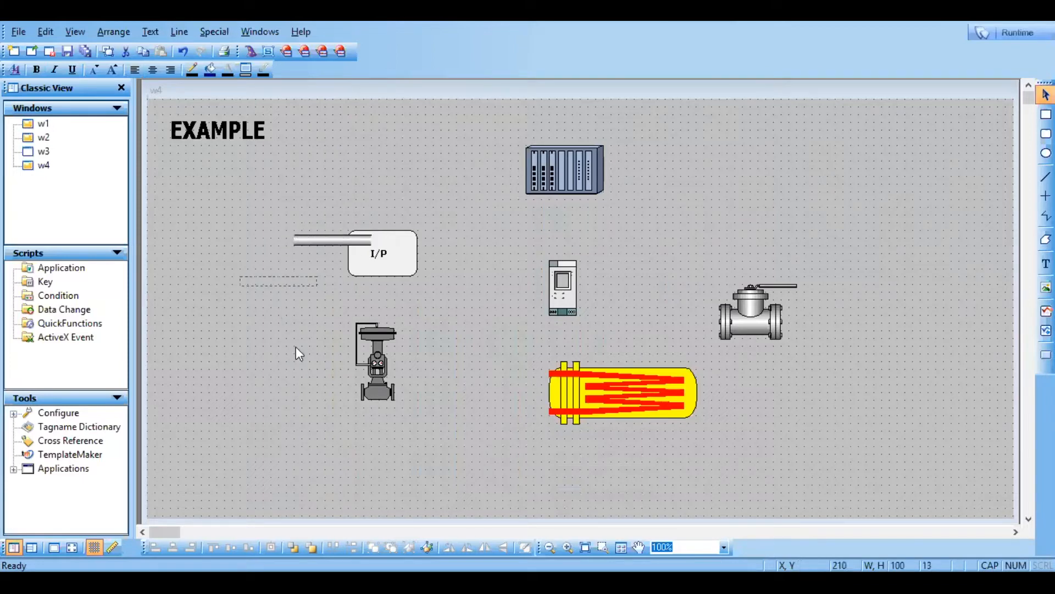
{"action": "left_click", "coordinate": [315, 388]}
{"action": "left_click", "coordinate": [379, 467]}
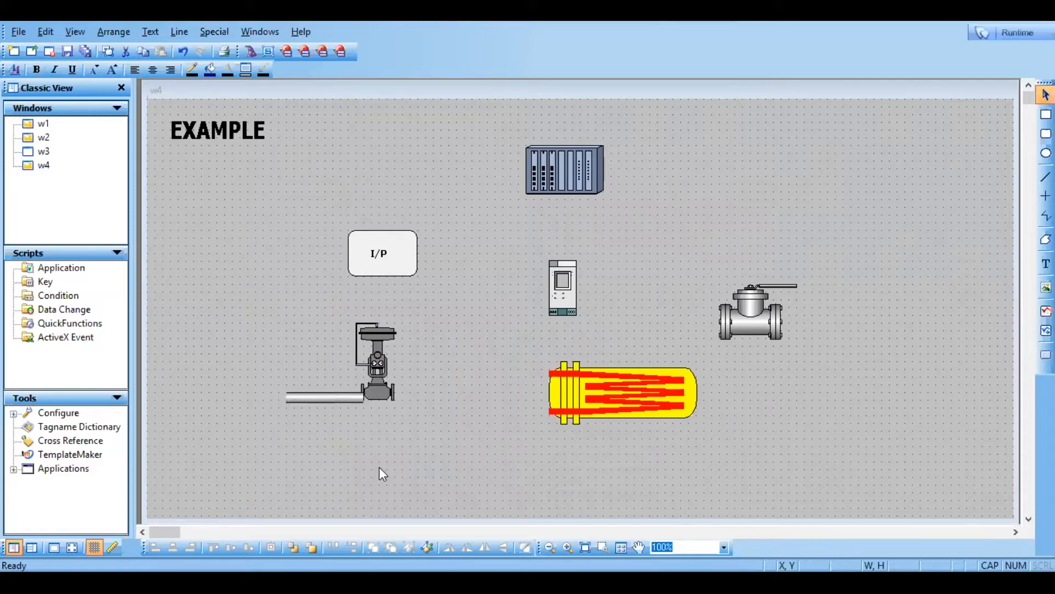
Turn off the grid and fine-position the pipe so it lines up with the control valve's inlet flange
{"action": "left_click", "coordinate": [94, 547]}
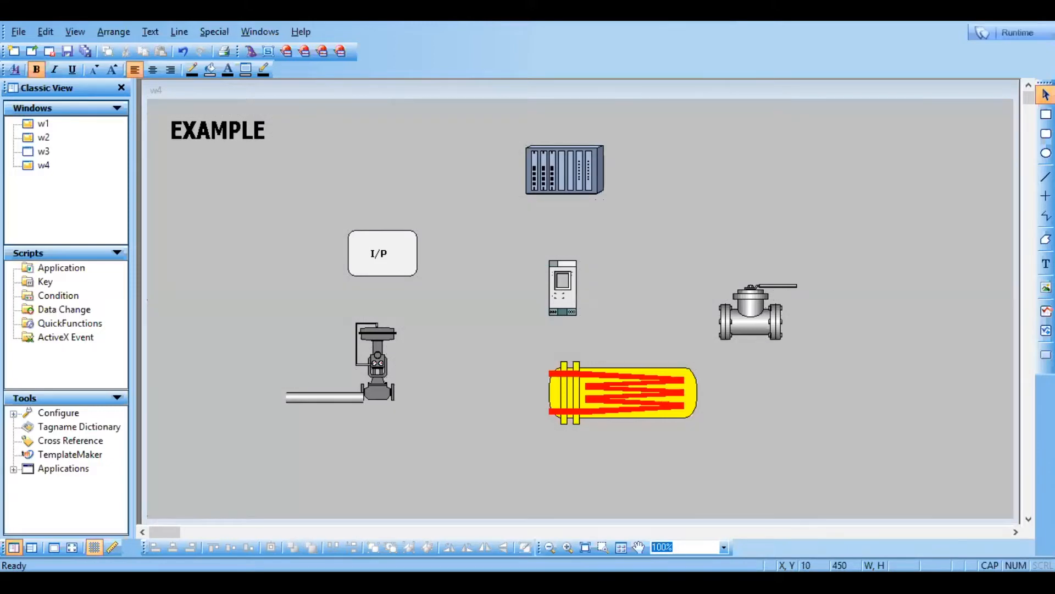
{"action": "left_click_drag", "start_coordinate": [317, 405], "coordinate": [313, 392]}
{"action": "left_click", "coordinate": [318, 420]}
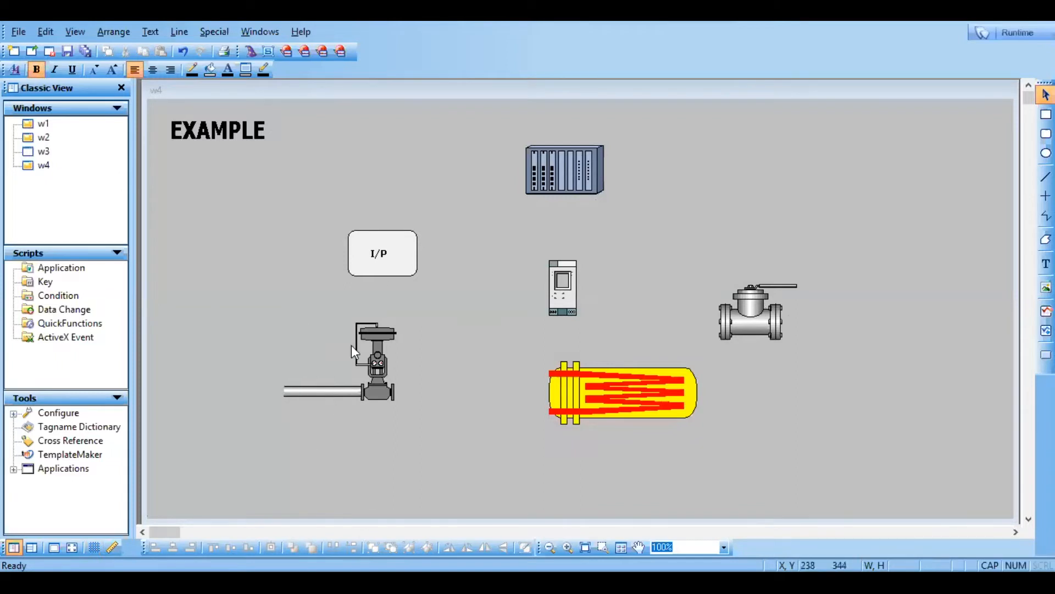
{"action": "left_click", "coordinate": [341, 391]}
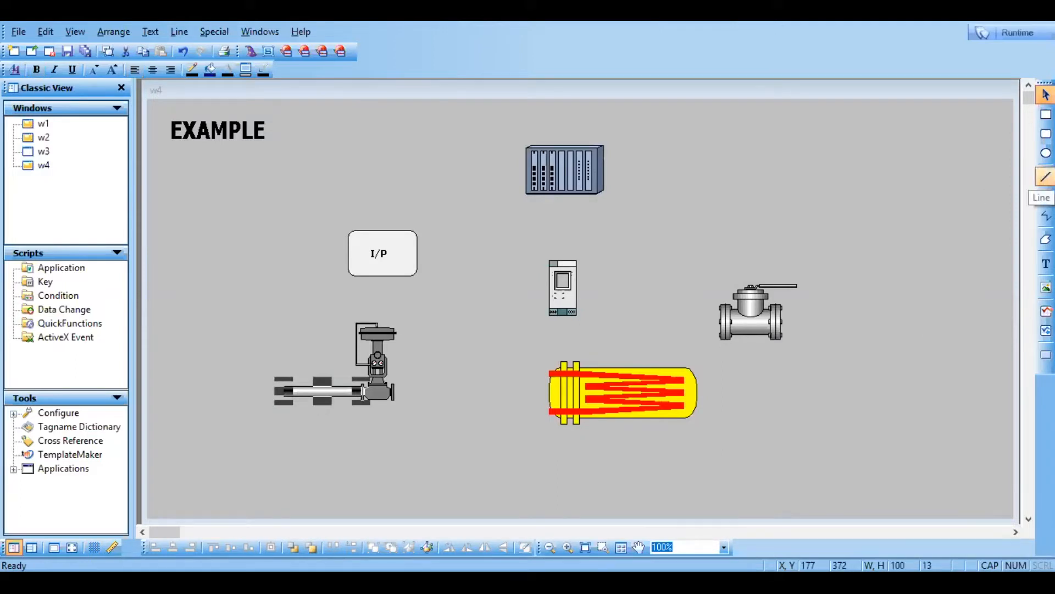
{"action": "left_click", "coordinate": [483, 437]}
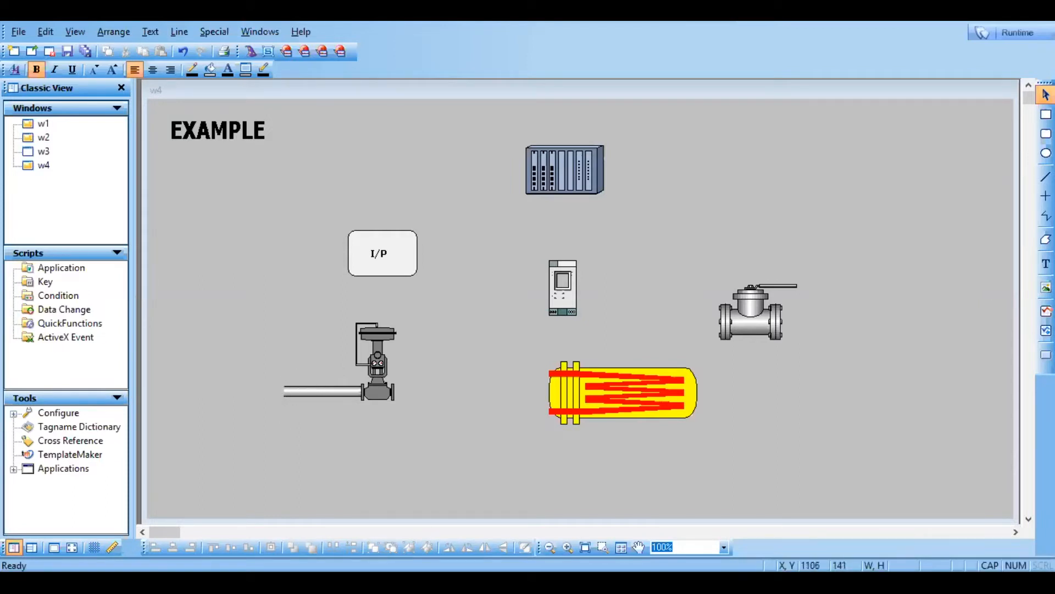
Draw a thin horizontal line about 64 long to the left of the inlet pipe
{"action": "left_click", "coordinate": [1045, 176]}
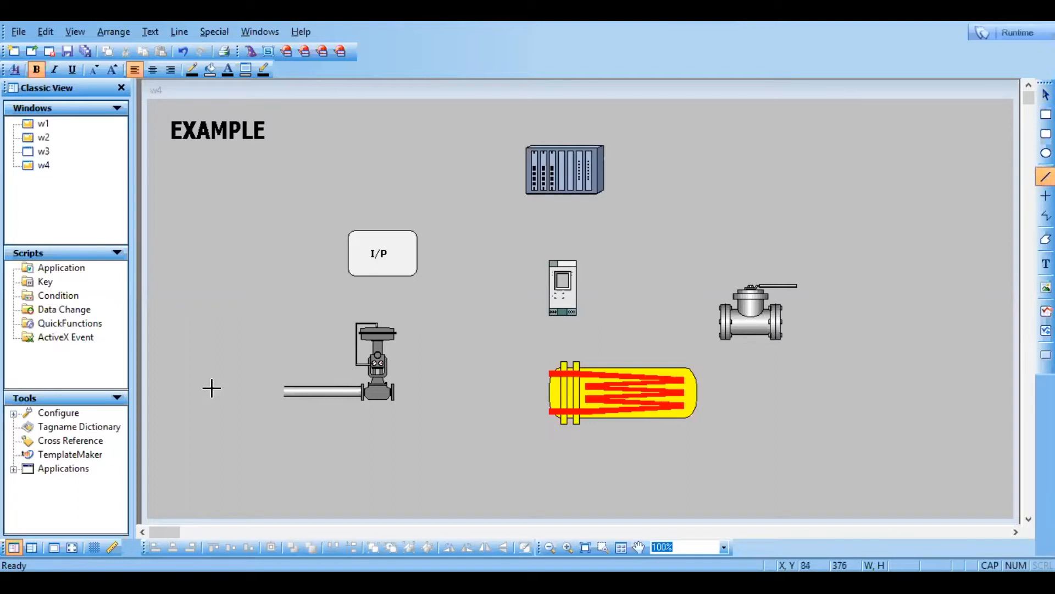
{"action": "left_click_drag", "start_coordinate": [212, 388], "coordinate": [261, 389]}
{"action": "left_click_drag", "start_coordinate": [241, 439], "coordinate": [251, 390]}
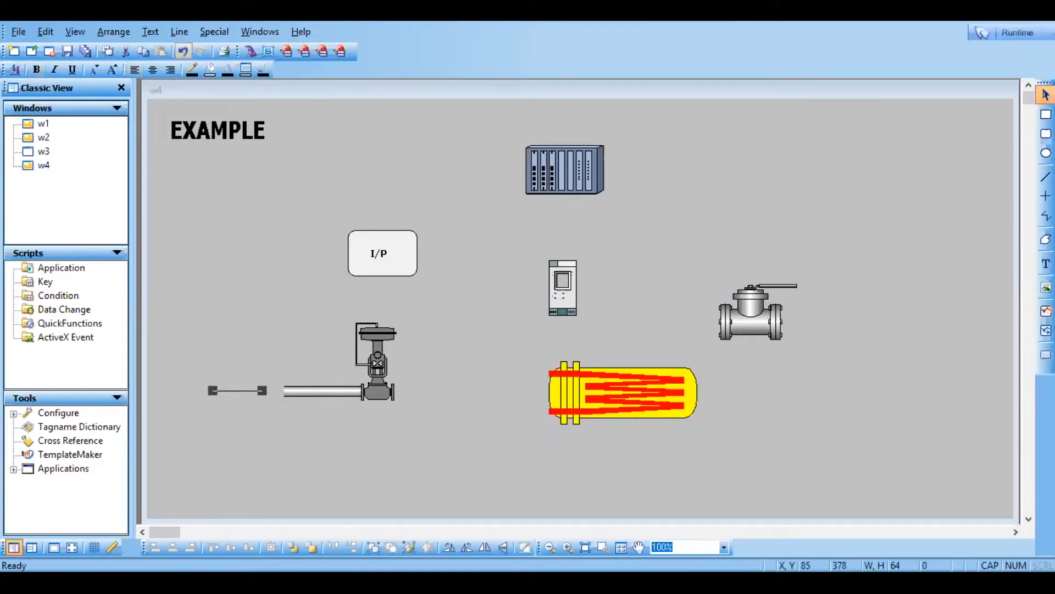
Try to repeat the last object in the empty area left of the I/P box
{"action": "right_click", "coordinate": [225, 239]}
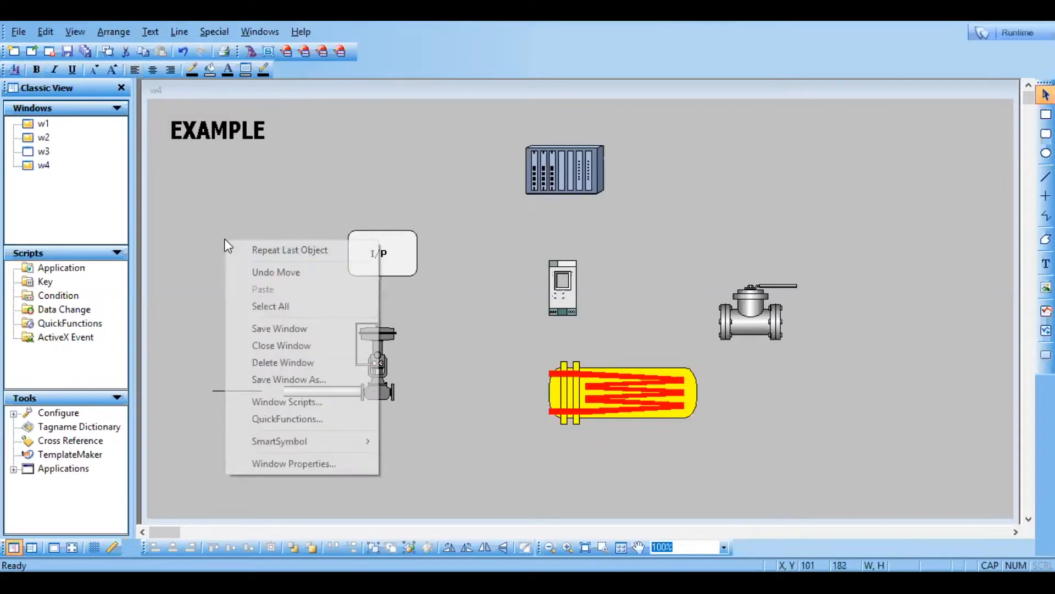
{"action": "left_click", "coordinate": [249, 251]}
{"action": "left_click", "coordinate": [248, 251]}
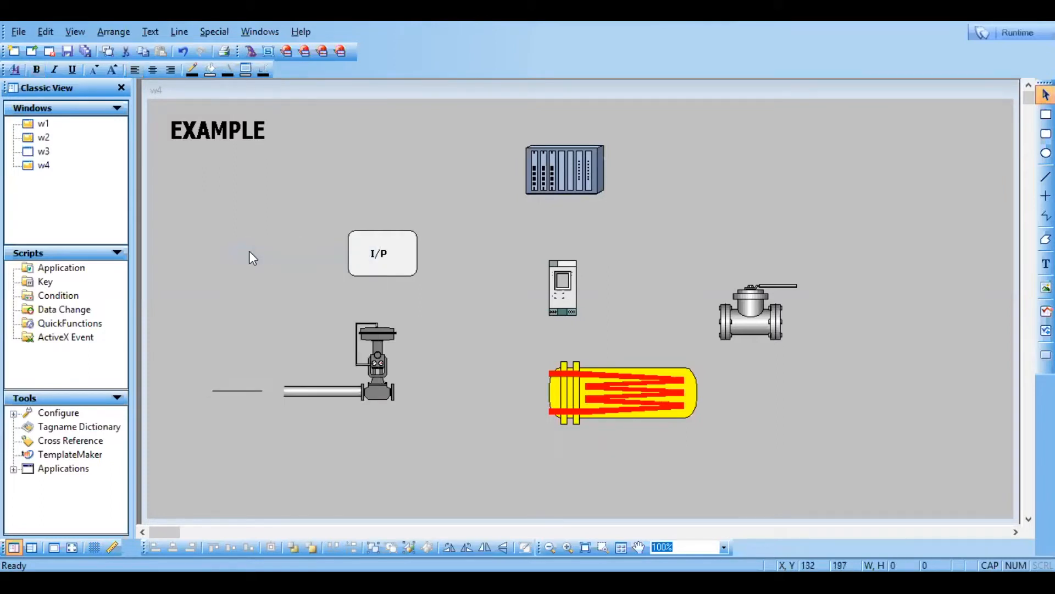
{"action": "right_click", "coordinate": [249, 251]}
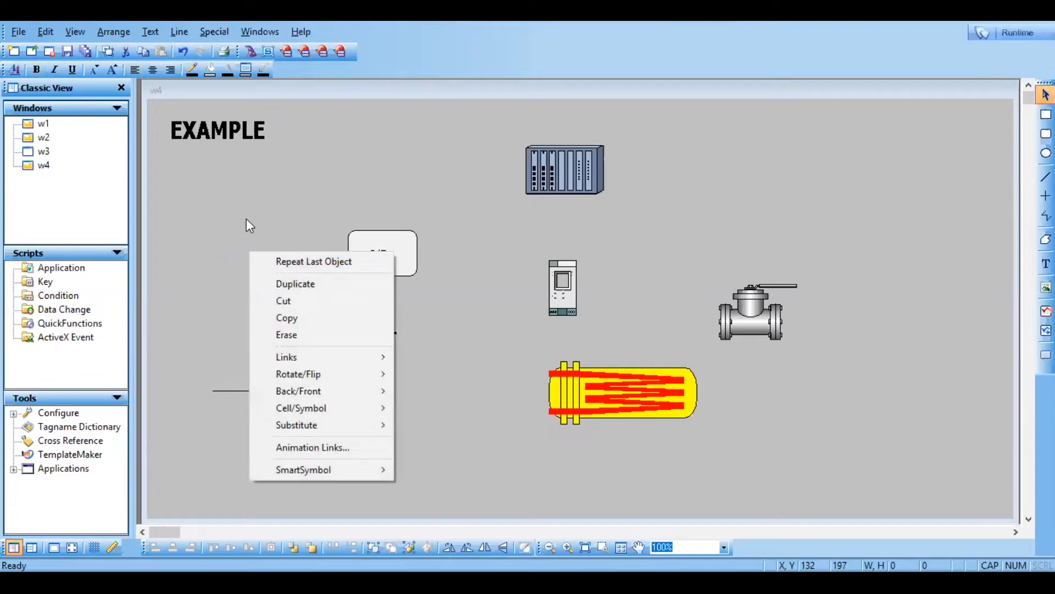
{"action": "left_click", "coordinate": [308, 256]}
{"action": "left_click", "coordinate": [283, 243]}
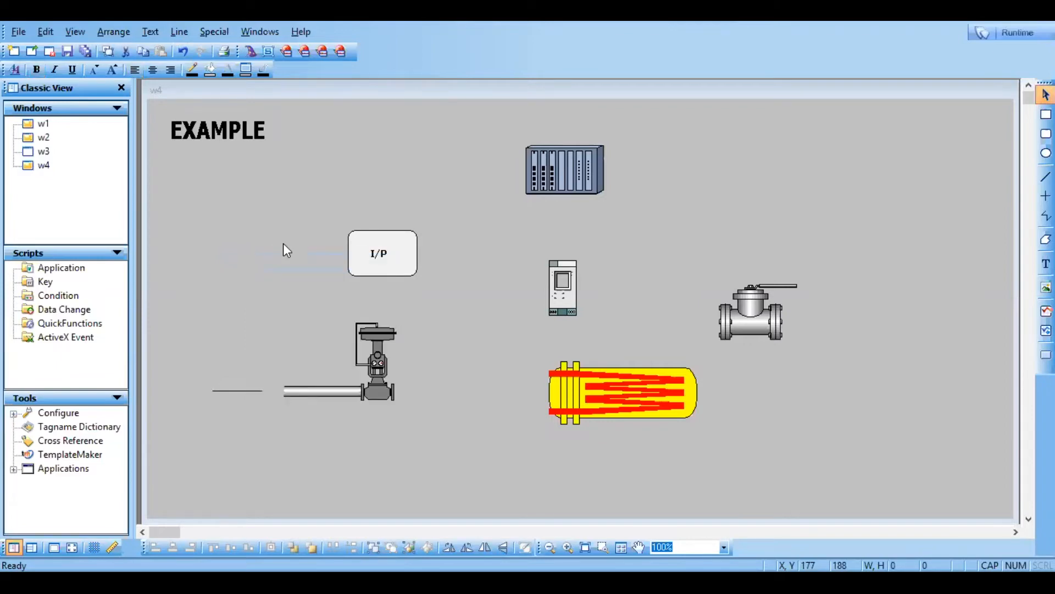
Insert a right-pointing arrow from Symbol Factory's Arrows category left of the I/P box and shrink it to about 43 by 26
{"action": "left_click", "coordinate": [252, 51]}
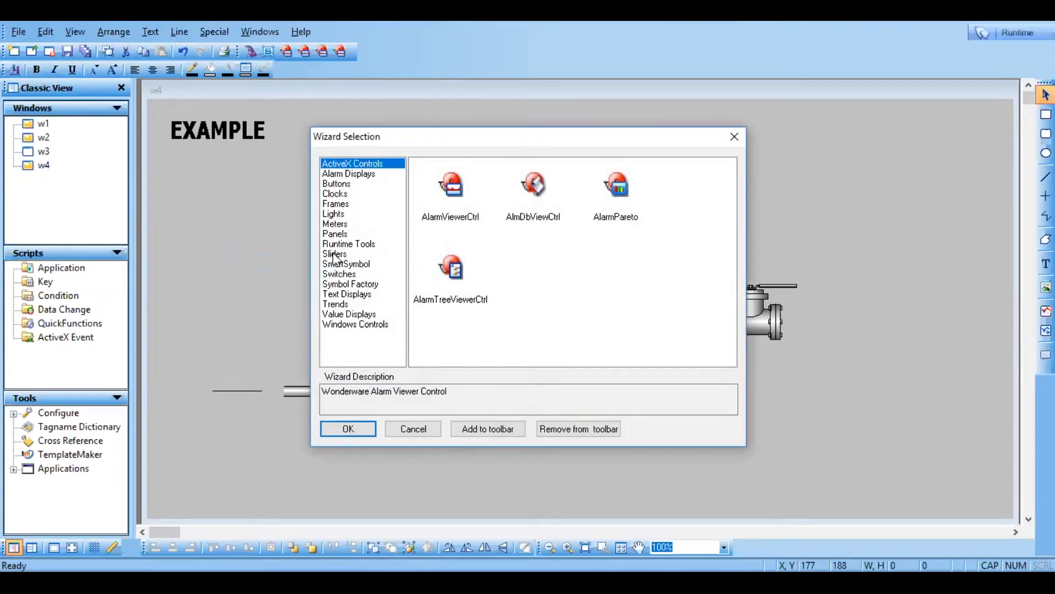
{"action": "left_click", "coordinate": [334, 285]}
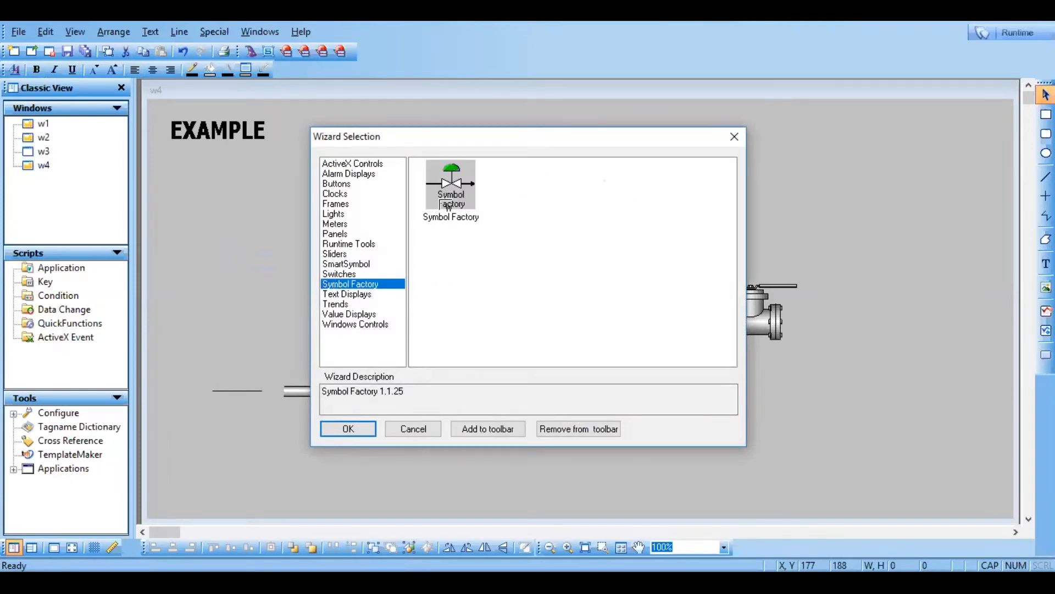
{"action": "double_click", "coordinate": [444, 190]}
{"action": "left_click", "coordinate": [239, 249]}
{"action": "left_click", "coordinate": [575, 159]}
{"action": "left_click", "coordinate": [575, 159]}
{"action": "left_click", "coordinate": [576, 158]}
{"action": "left_click", "coordinate": [576, 158]}
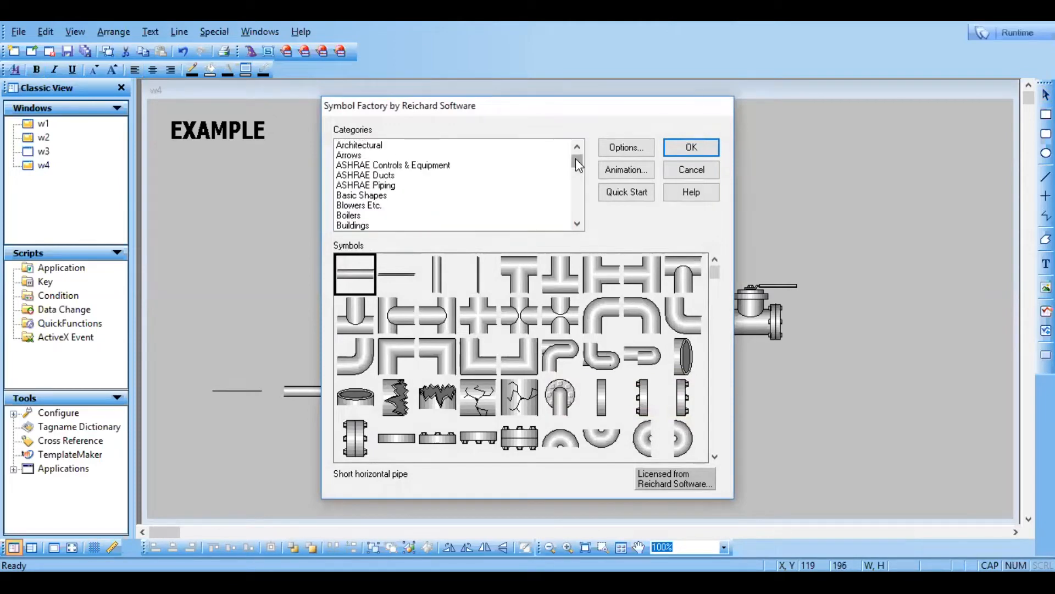
{"action": "left_click", "coordinate": [344, 157]}
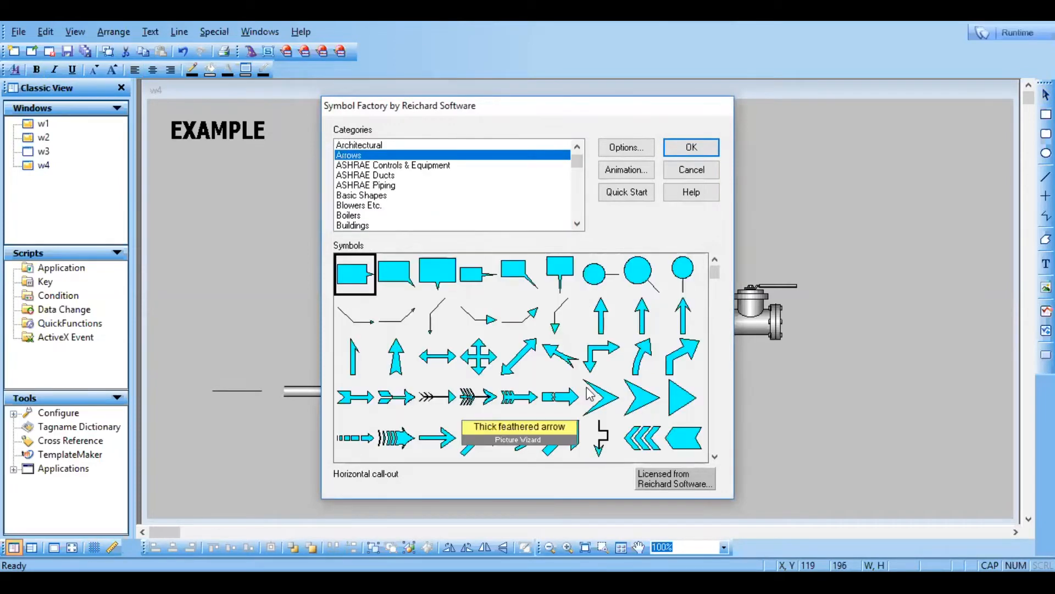
{"action": "left_click", "coordinate": [715, 430]}
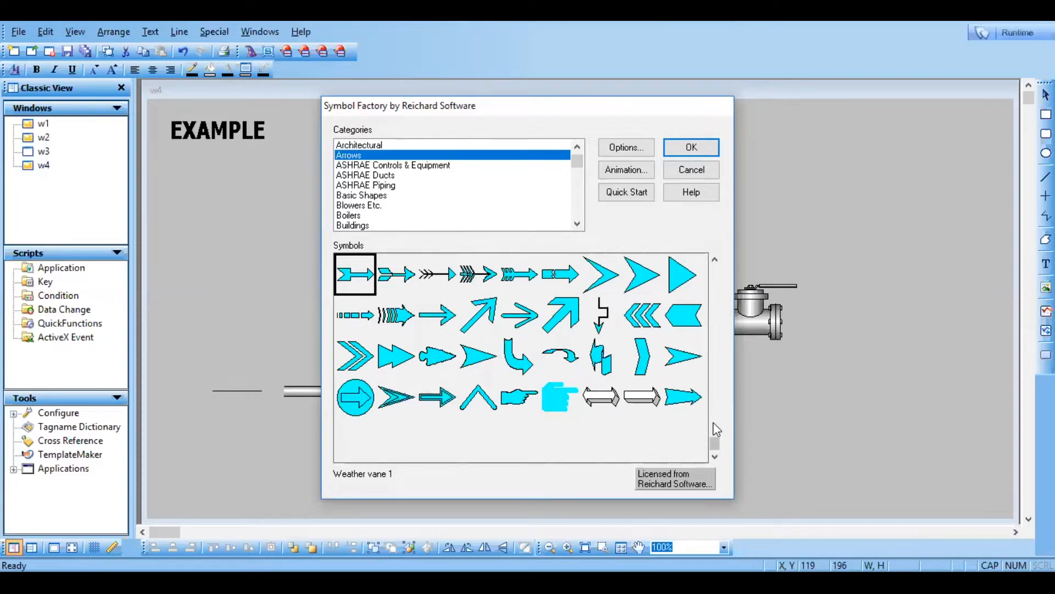
{"action": "left_click", "coordinate": [711, 279]}
{"action": "double_click", "coordinate": [452, 442]}
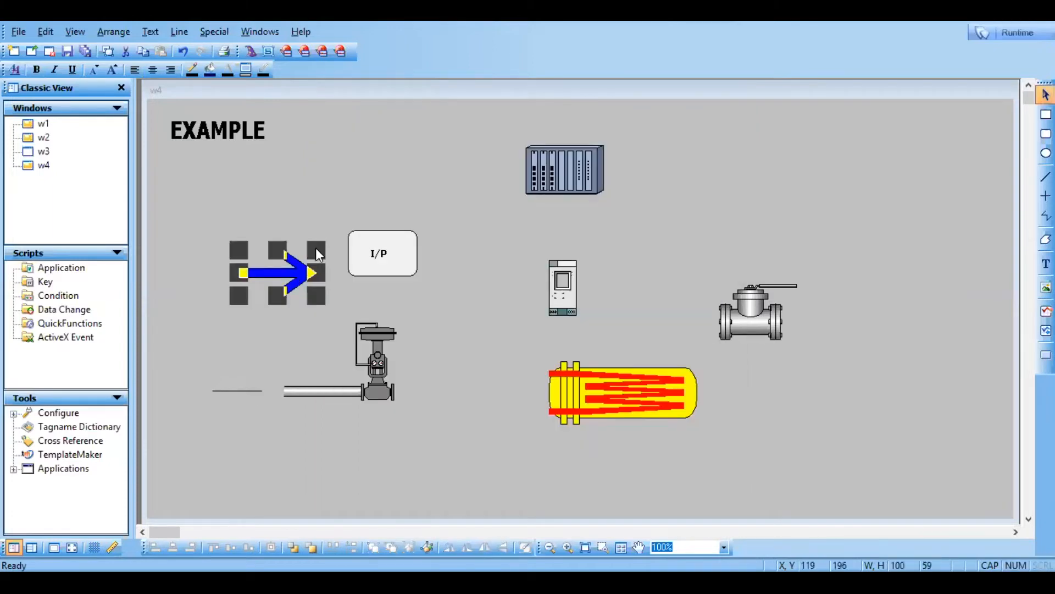
{"action": "left_click_drag", "start_coordinate": [239, 295], "coordinate": [279, 275]}
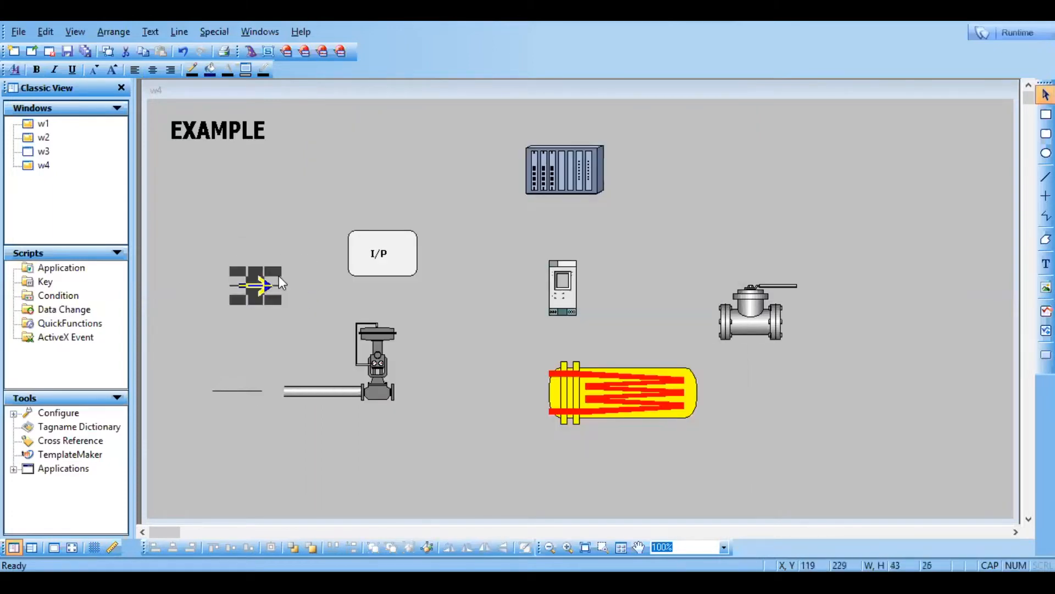
Delete the thin line left of the inlet pipe and move the blue arrow into its place
{"action": "left_click", "coordinate": [230, 415]}
{"action": "left_click", "coordinate": [242, 390]}
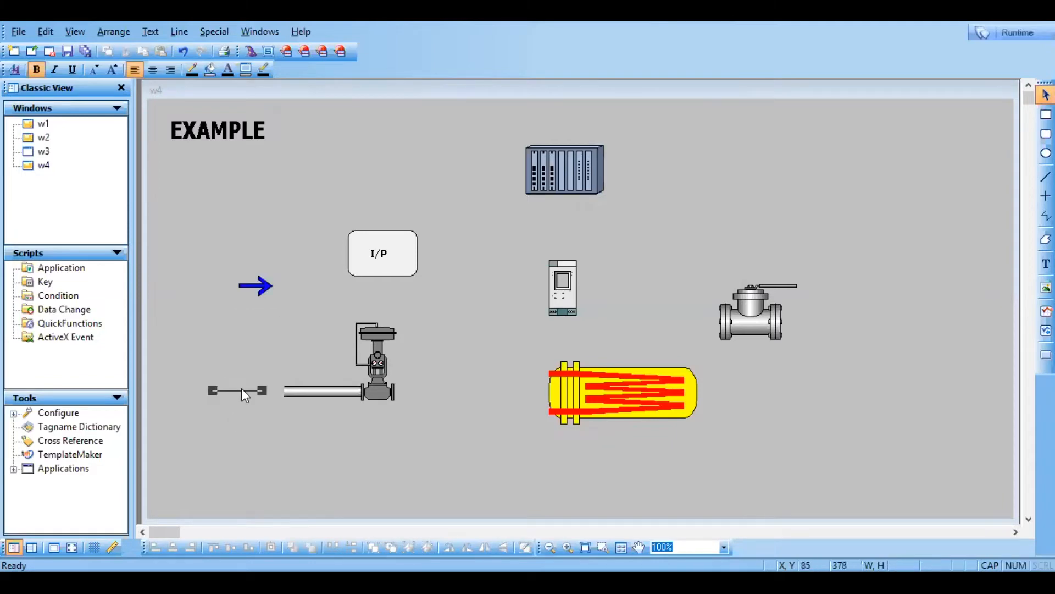
{"action": "key", "text": "Delete"}
{"action": "left_click_drag", "start_coordinate": [260, 280], "coordinate": [257, 397]}
{"action": "left_click_drag", "start_coordinate": [258, 390], "coordinate": [258, 390]}
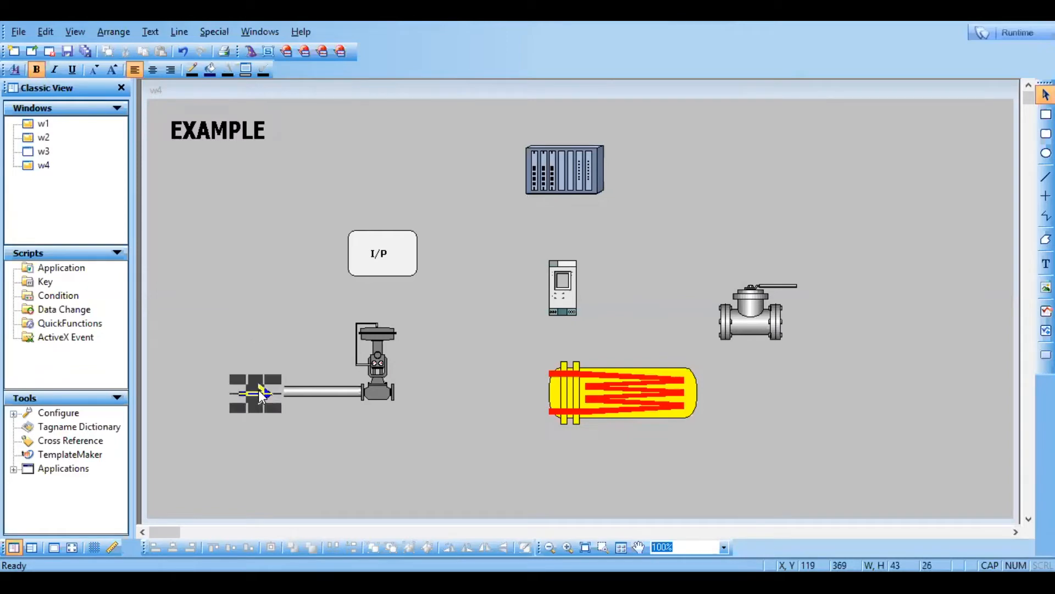
{"action": "left_click", "coordinate": [262, 424]}
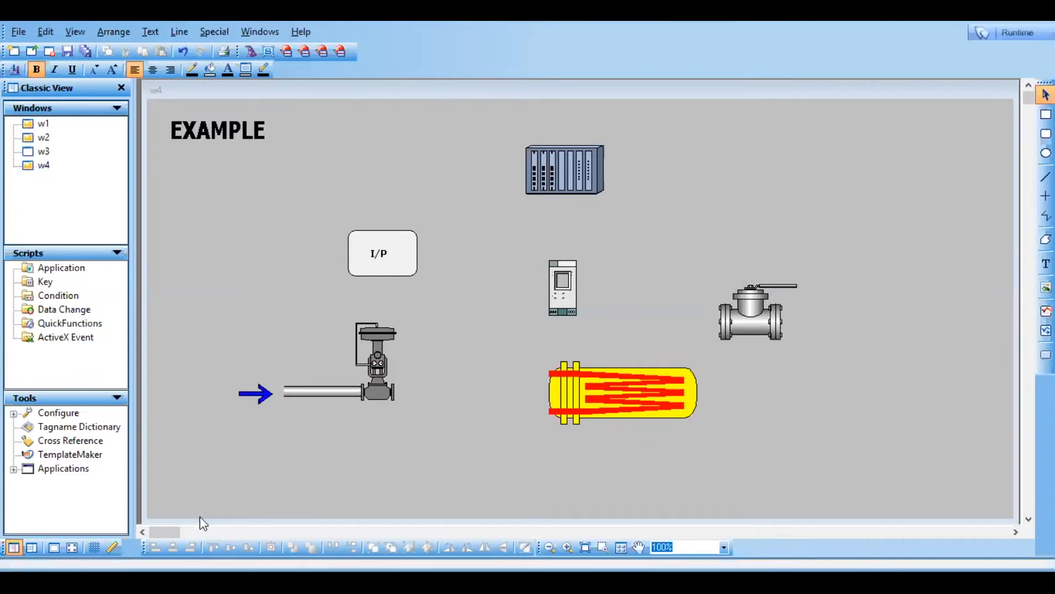
Copy the inlet pipe and paste the duplicate at the control valve's outlet, pointing toward the heater
{"action": "mouse_move", "coordinate": [215, 583]}
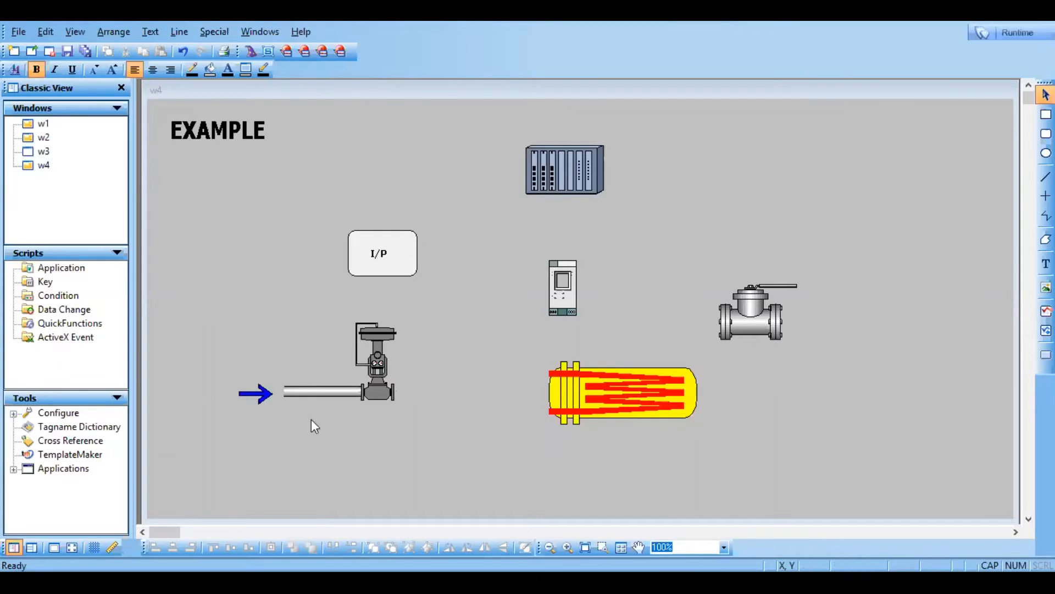
{"action": "left_click", "coordinate": [306, 388]}
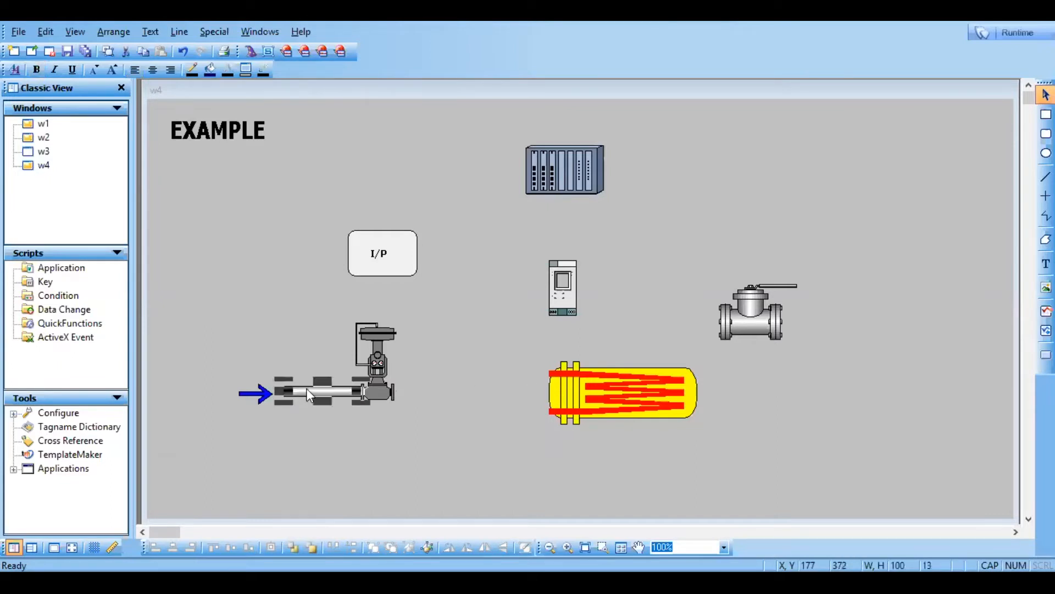
{"action": "key", "text": "ctrl+c"}
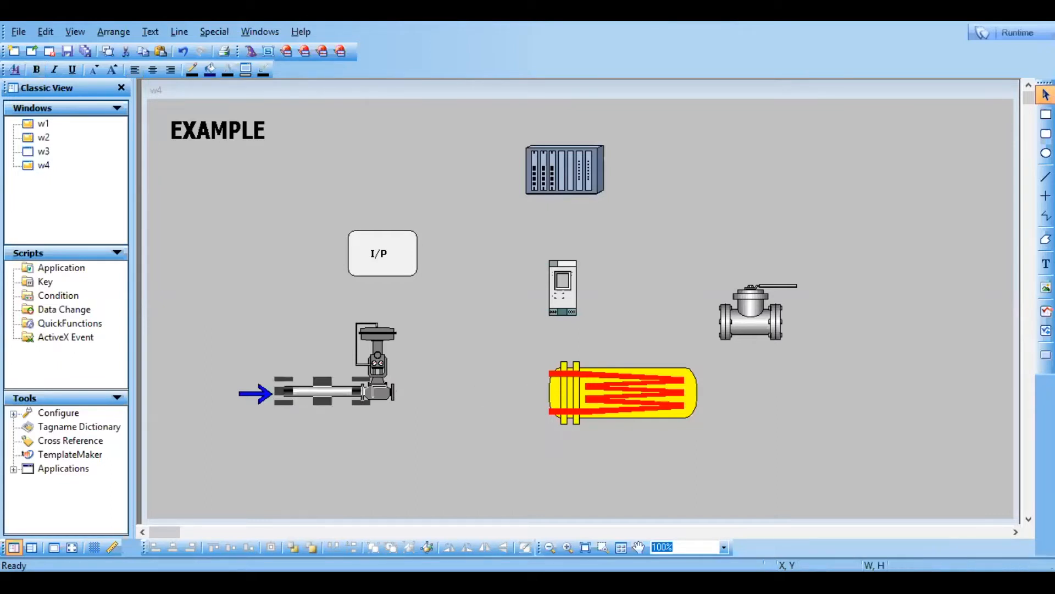
{"action": "key", "text": "ctrl+v"}
{"action": "left_click", "coordinate": [400, 384]}
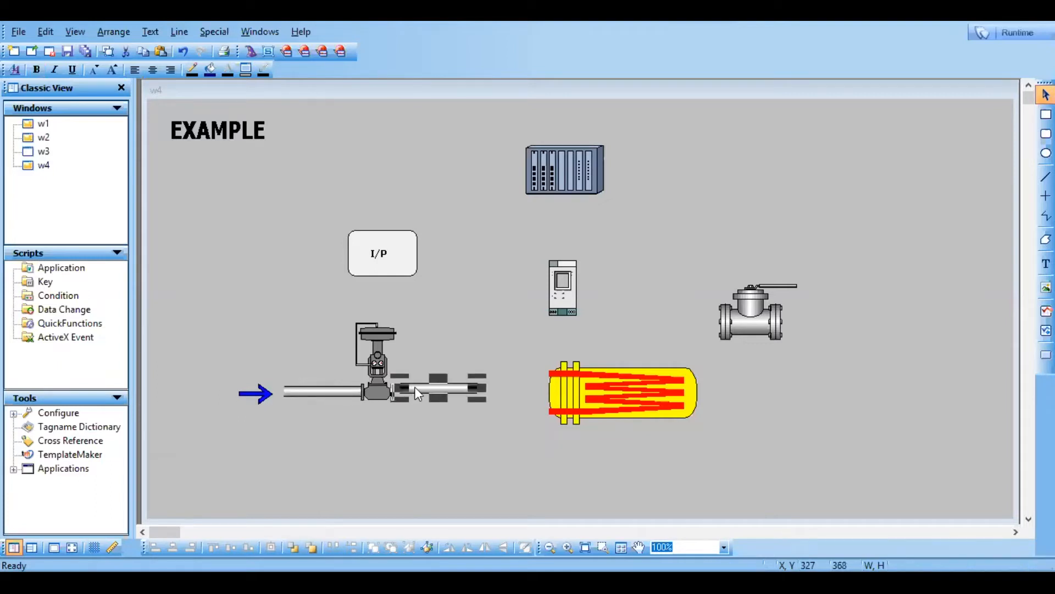
Stretch the pasted pipe to the heater's edge and nudge the I/P box slightly left, above the control valve
{"action": "left_click_drag", "start_coordinate": [421, 388], "coordinate": [549, 387]}
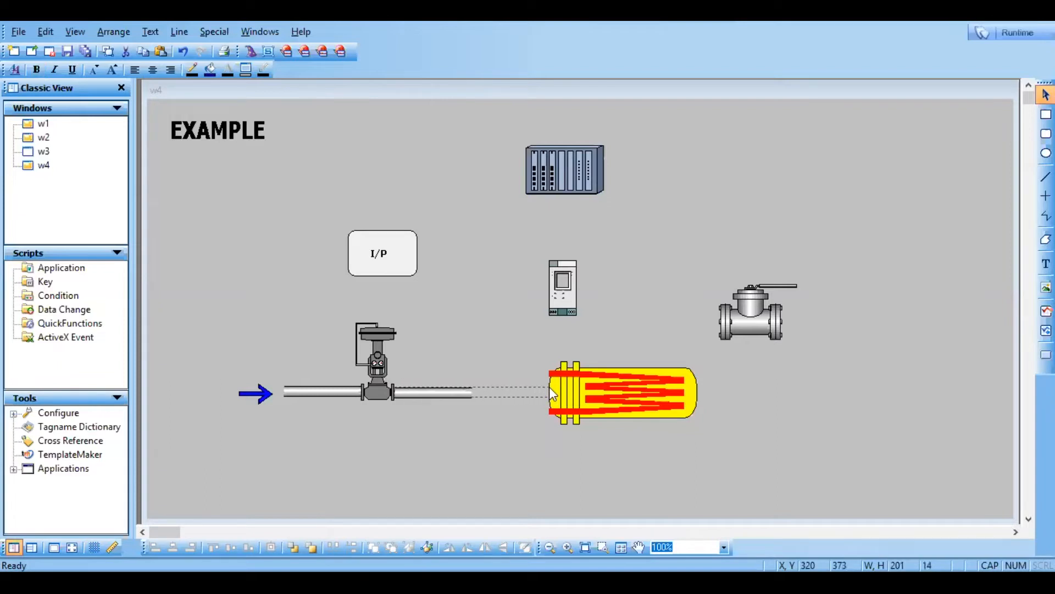
{"action": "left_click", "coordinate": [519, 449]}
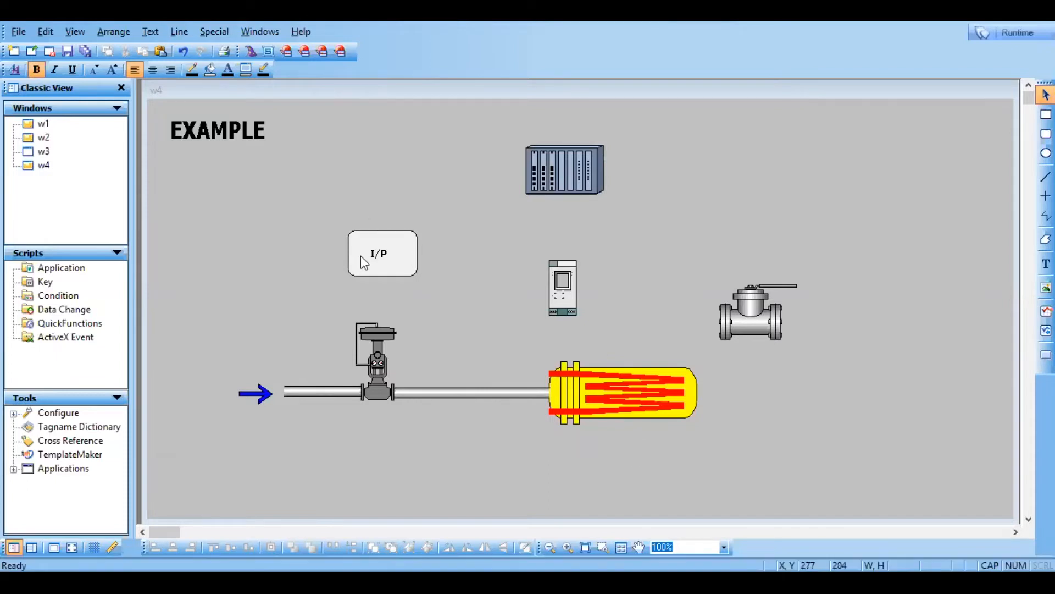
{"action": "left_click_drag", "start_coordinate": [361, 255], "coordinate": [354, 258]}
{"action": "left_click", "coordinate": [412, 530]}
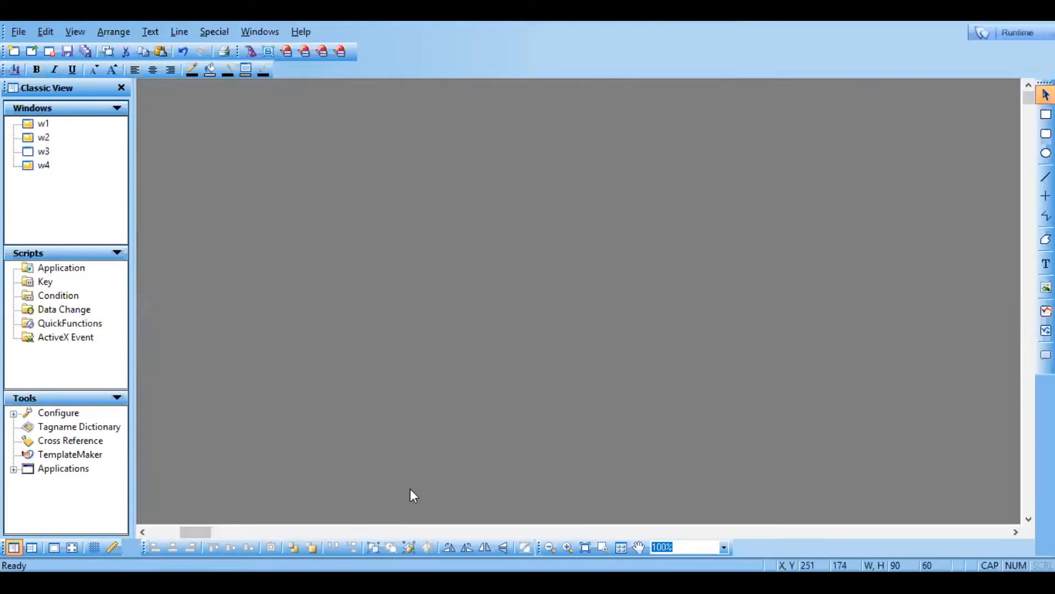
{"action": "left_click", "coordinate": [152, 530]}
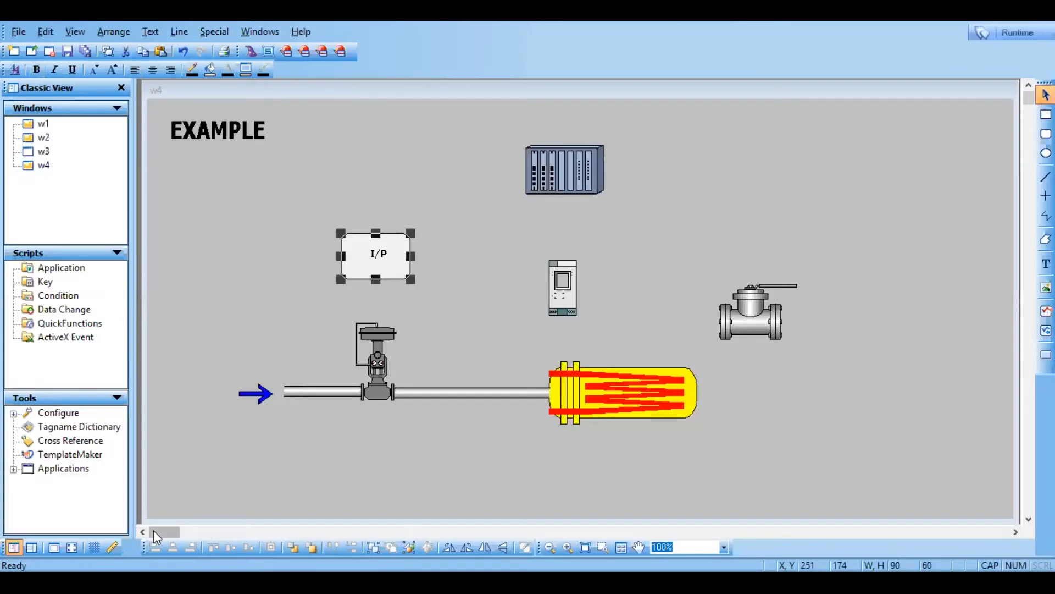
Try connecting the I/P box to the control valve with a vertical line about 57 long, and remove it
{"action": "left_click", "coordinate": [1046, 177]}
{"action": "left_click_drag", "start_coordinate": [374, 281], "coordinate": [373, 325]}
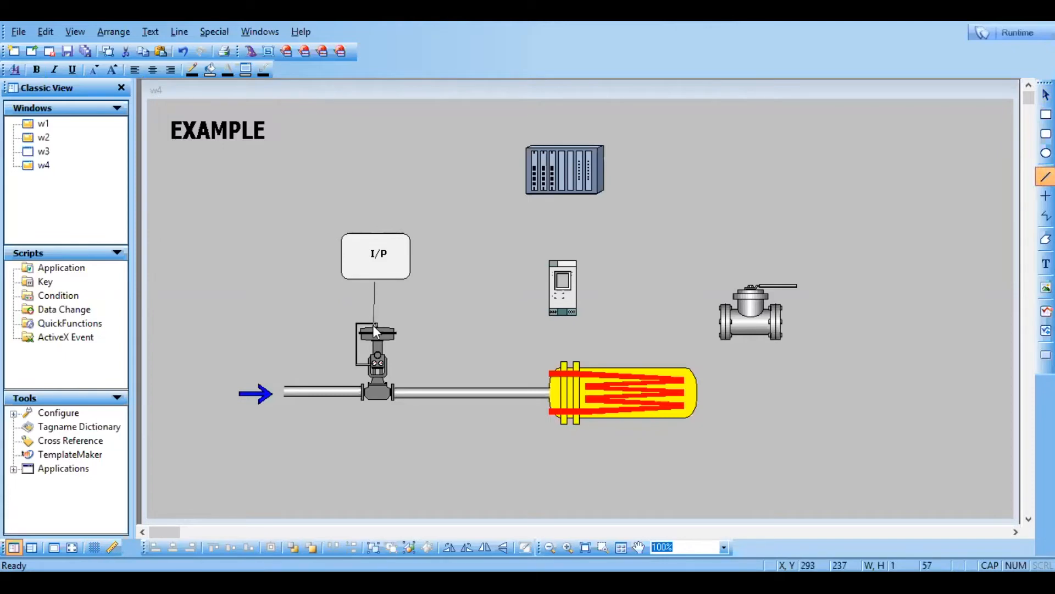
{"action": "left_click", "coordinate": [430, 300]}
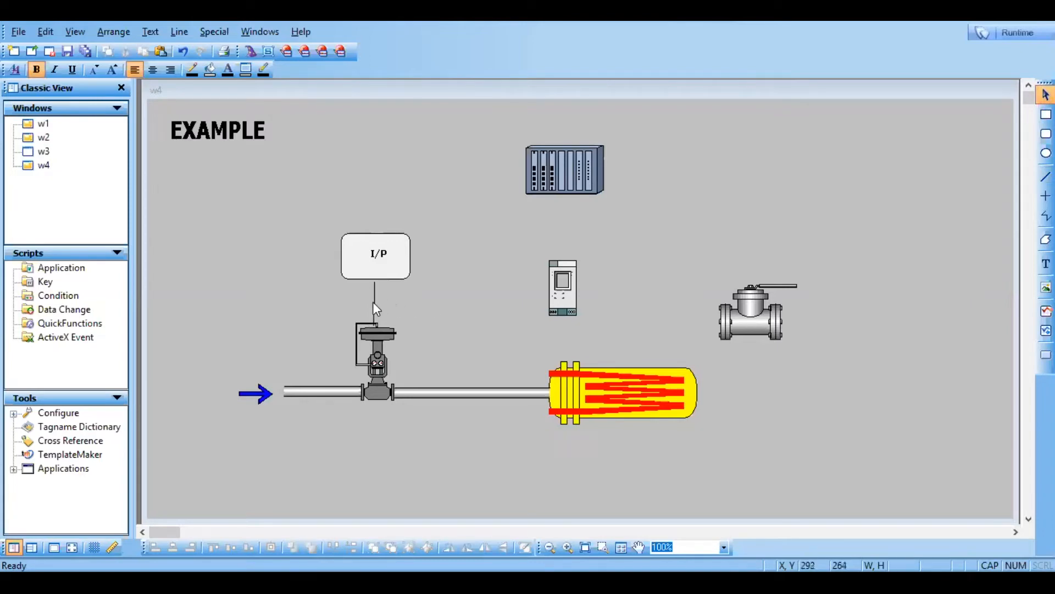
{"action": "key", "text": "ctrl+a"}
{"action": "key", "text": "Delete"}
{"action": "key", "text": "ctrl+z"}
Redraw the connecting line about 66 long from the I/P box's lower edge to the control valve, and undo it
{"action": "left_click", "coordinate": [1046, 177]}
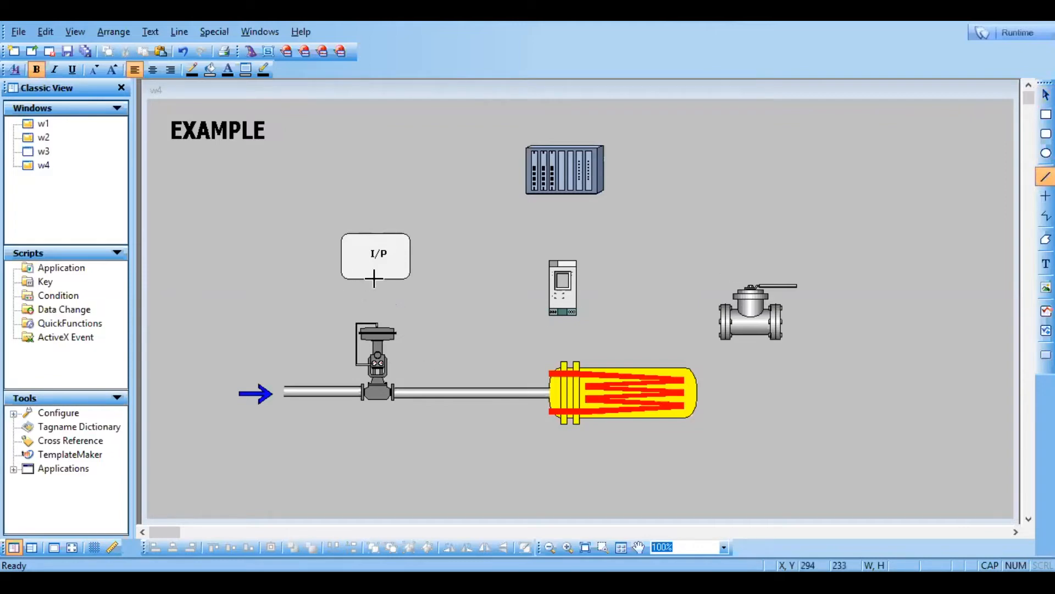
{"action": "mouse_move", "coordinate": [375, 279]}
{"action": "left_mouse_down"}
{"action": "mouse_move", "coordinate": [379, 352]}
{"action": "mouse_move", "coordinate": [360, 315]}
{"action": "mouse_move", "coordinate": [376, 328]}
{"action": "left_mouse_up"}
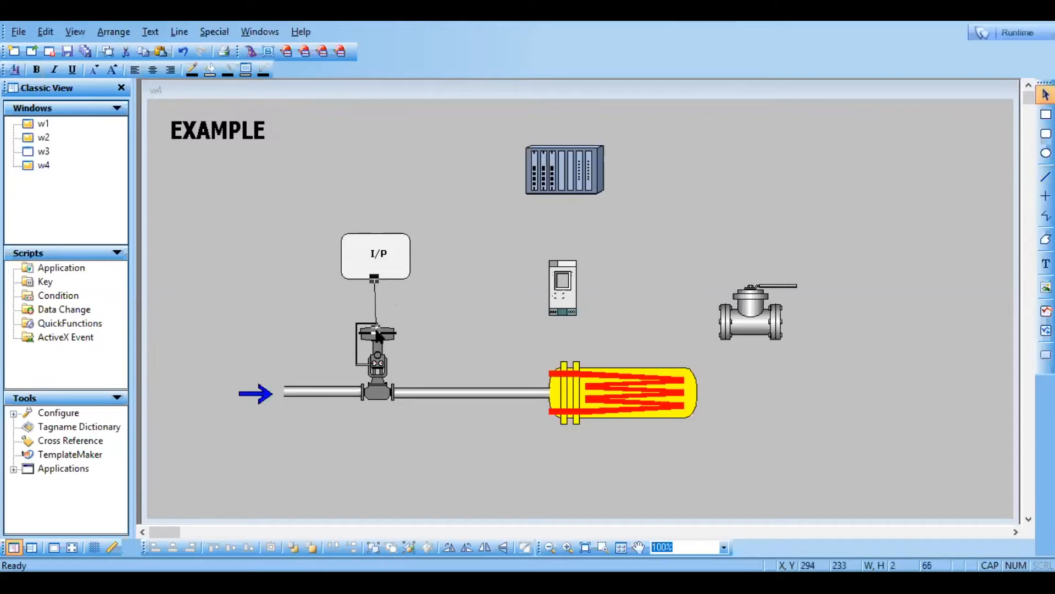
{"action": "left_click", "coordinate": [421, 308]}
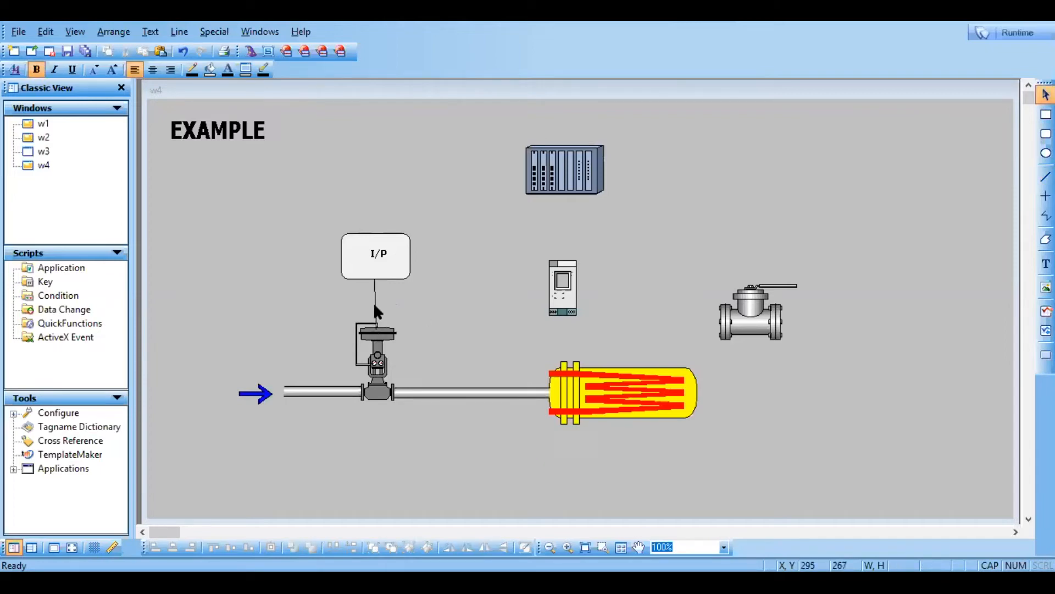
{"action": "key", "text": "ctrl+z"}
Try to repeat the last line object between the I/P box and the control valve
{"action": "left_click", "coordinate": [1047, 177]}
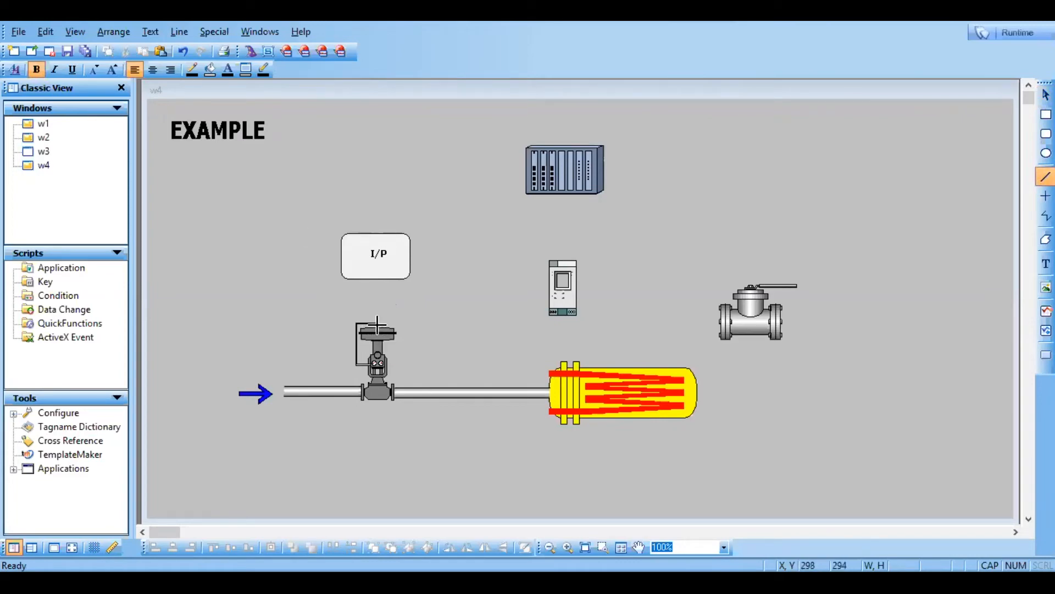
{"action": "right_click", "coordinate": [376, 293]}
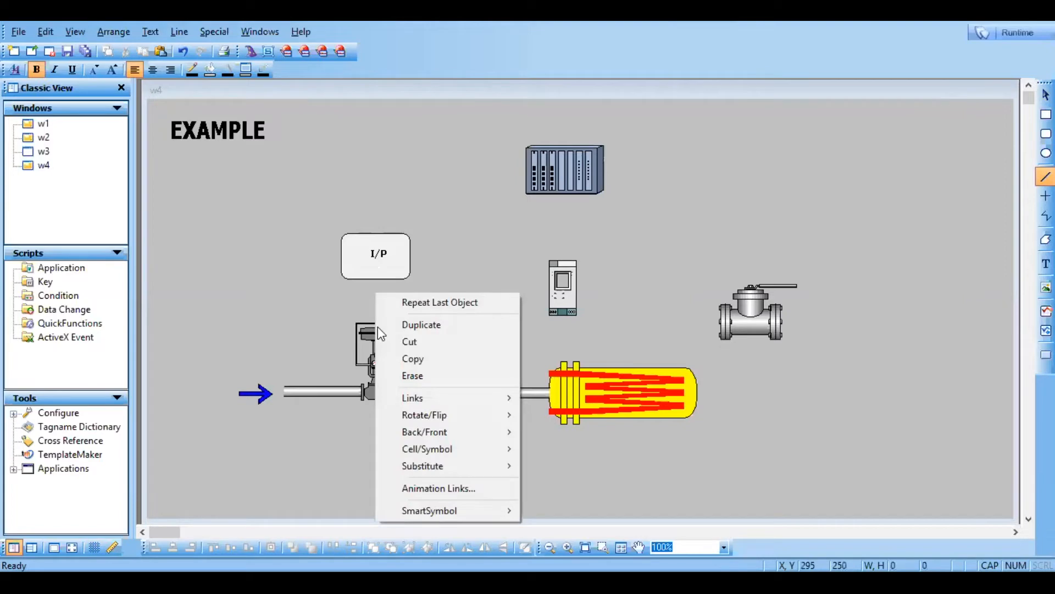
{"action": "left_click", "coordinate": [415, 301]}
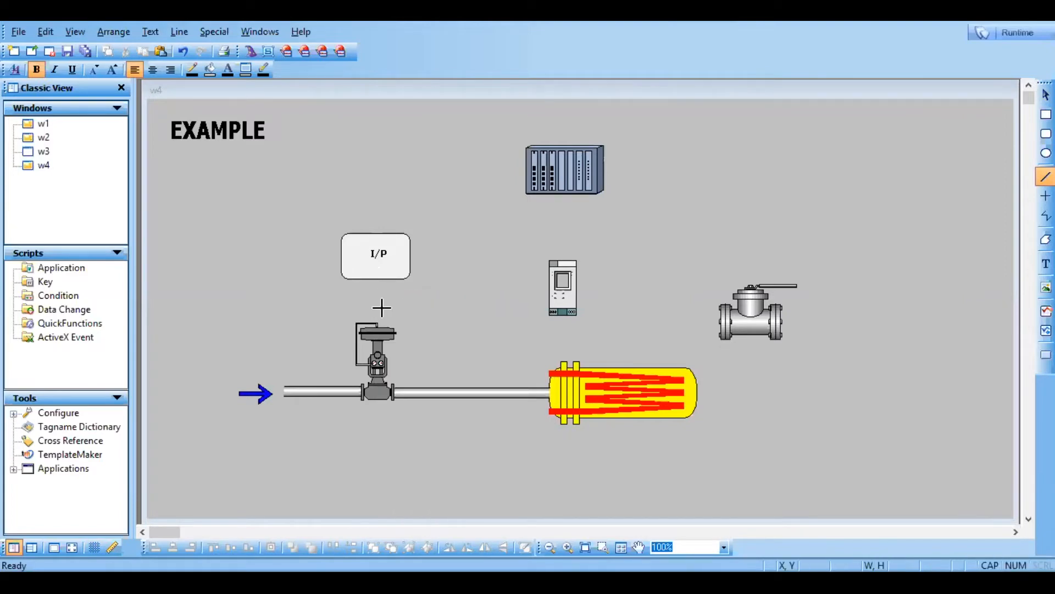
{"action": "right_click", "coordinate": [382, 307]}
{"action": "left_click", "coordinate": [373, 277]}
{"action": "right_click", "coordinate": [377, 324]}
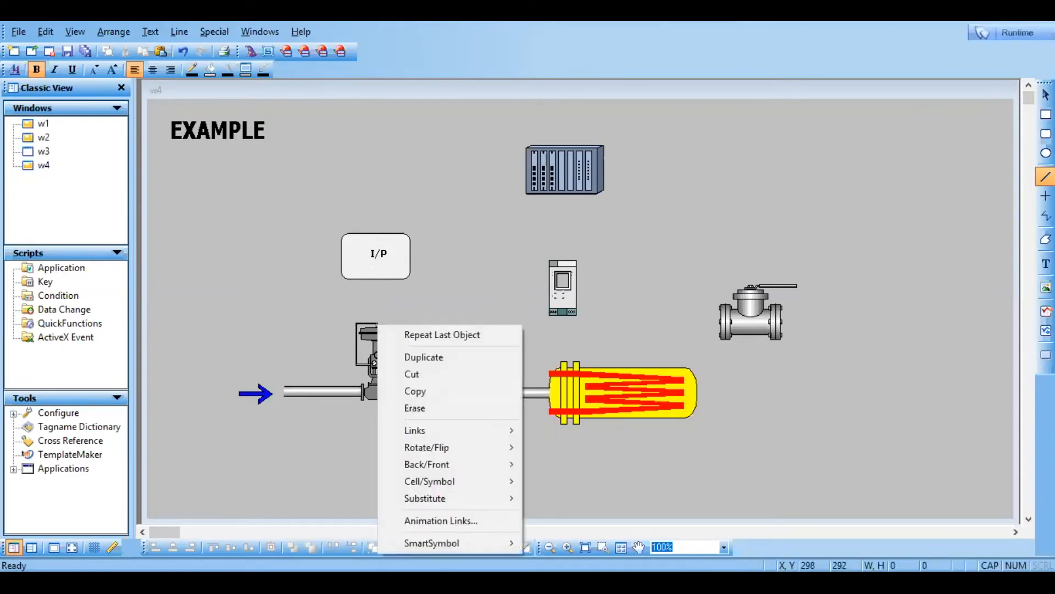
{"action": "left_click", "coordinate": [377, 324]}
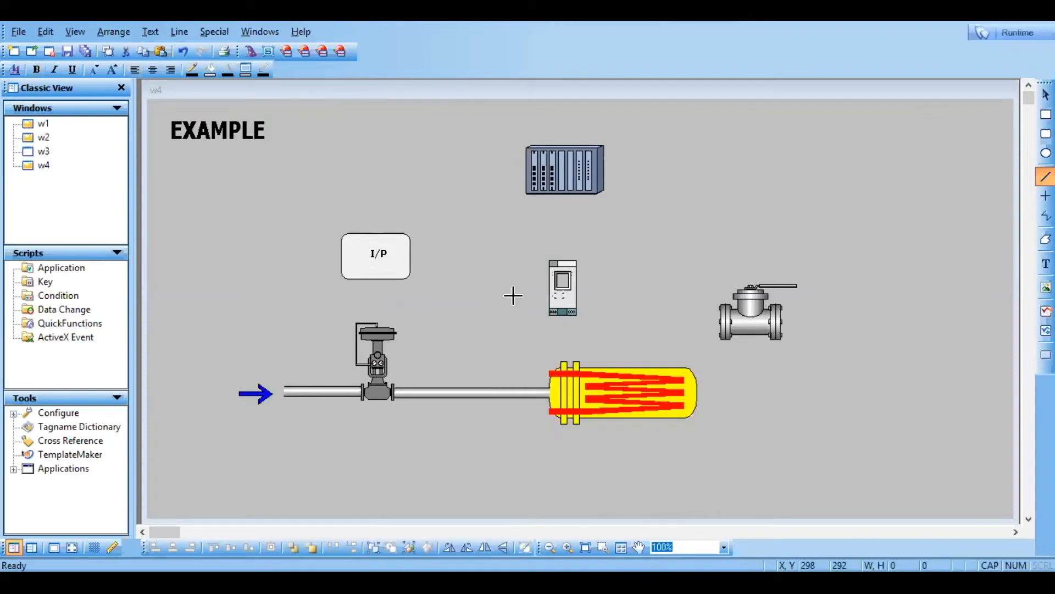
{"action": "right_click", "coordinate": [444, 297]}
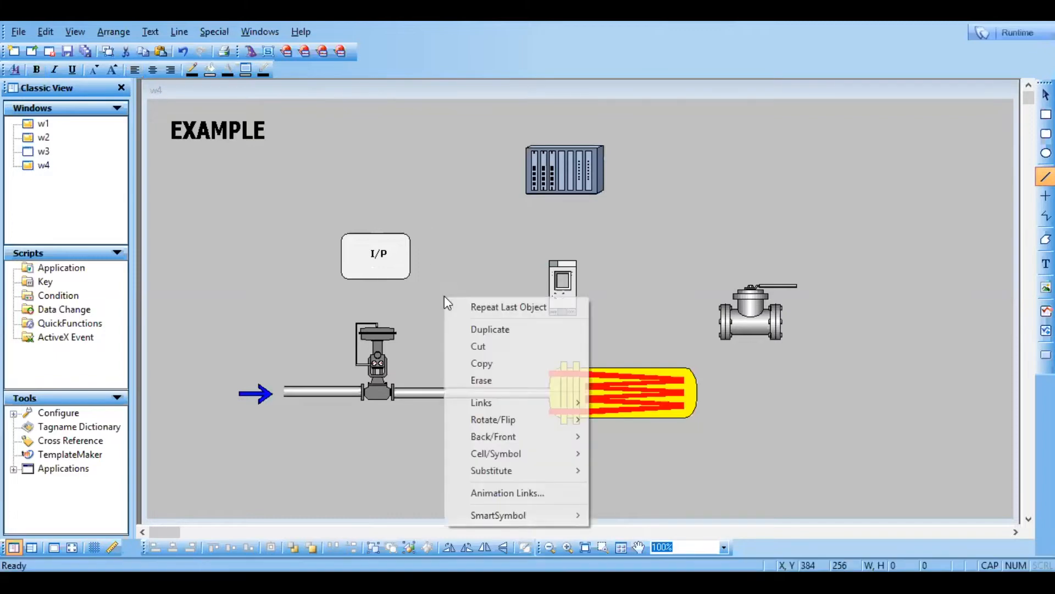
{"action": "left_click", "coordinate": [426, 309]}
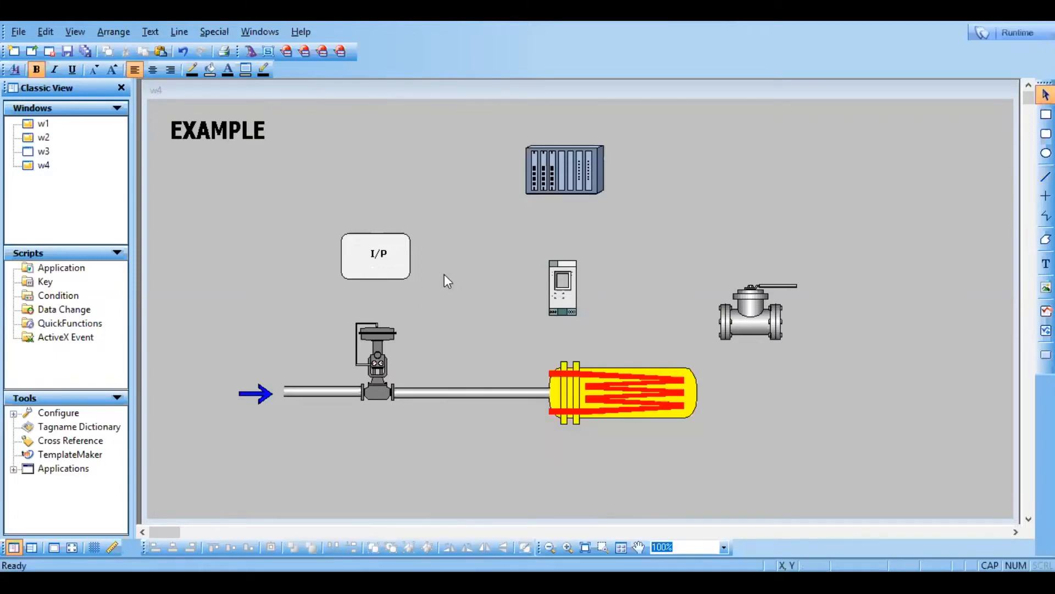
{"action": "right_click", "coordinate": [460, 220]}
{"action": "left_click", "coordinate": [506, 231]}
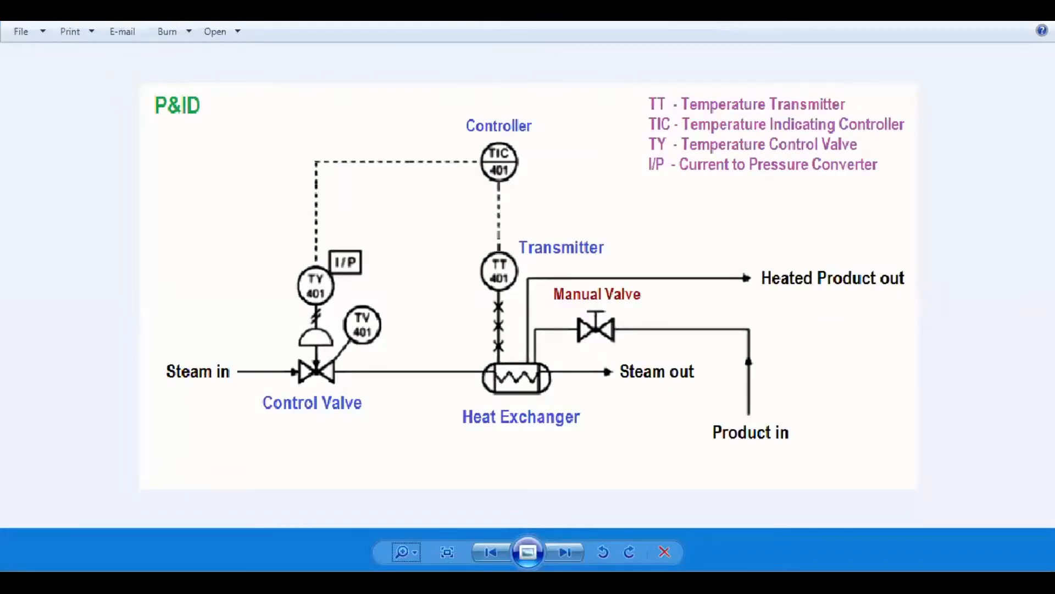
{"action": "mouse_move", "coordinate": [129, 581]}
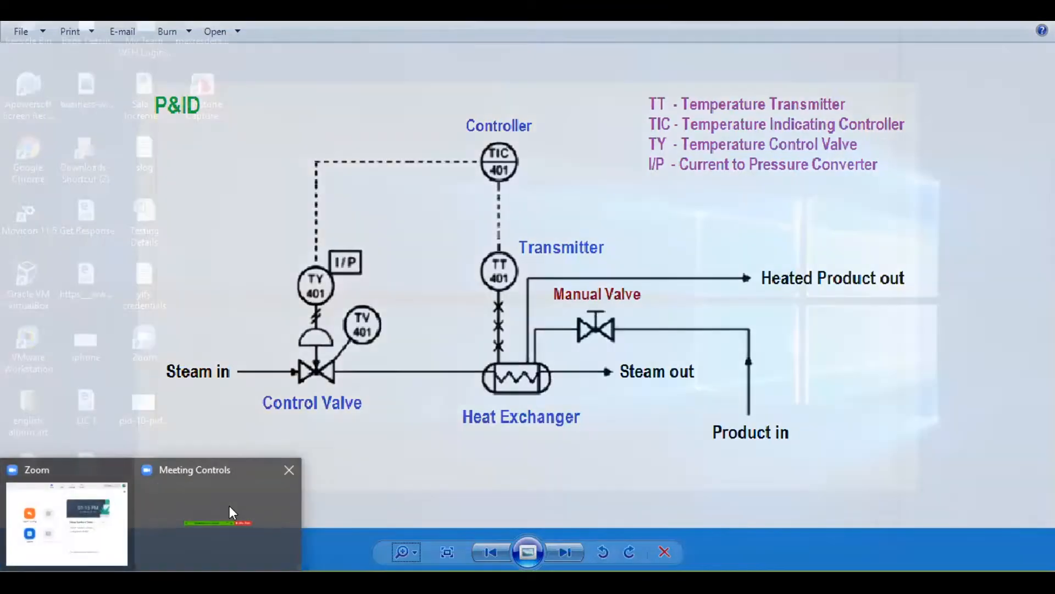
{"action": "left_click", "coordinate": [230, 509]}
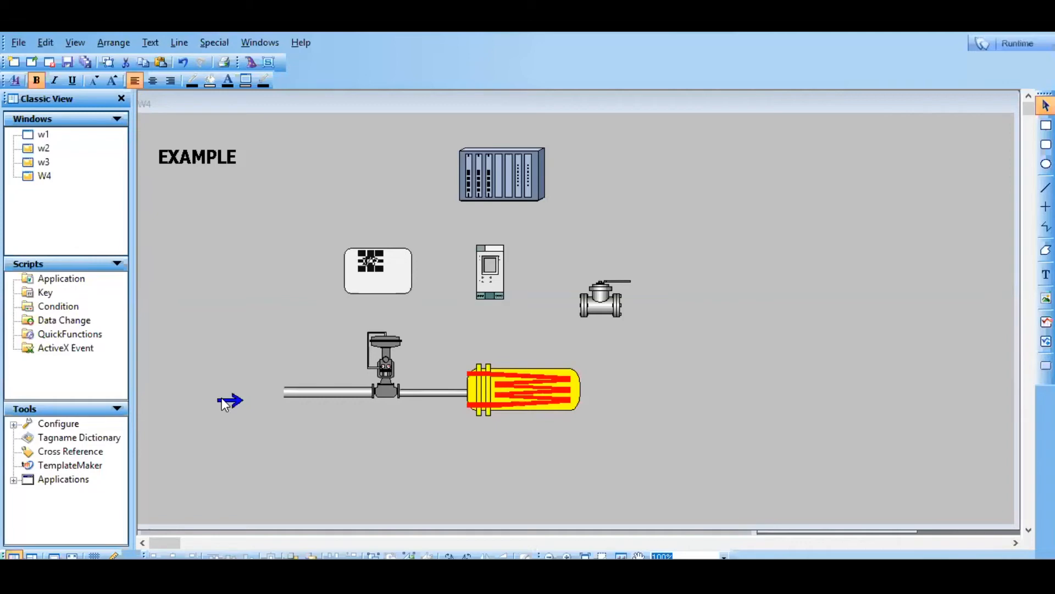
Move the blue arrow closer to the inlet pipe, in line with it, and centre the I/P label inside its box
{"action": "left_click_drag", "start_coordinate": [222, 399], "coordinate": [246, 390]}
{"action": "left_click", "coordinate": [269, 437]}
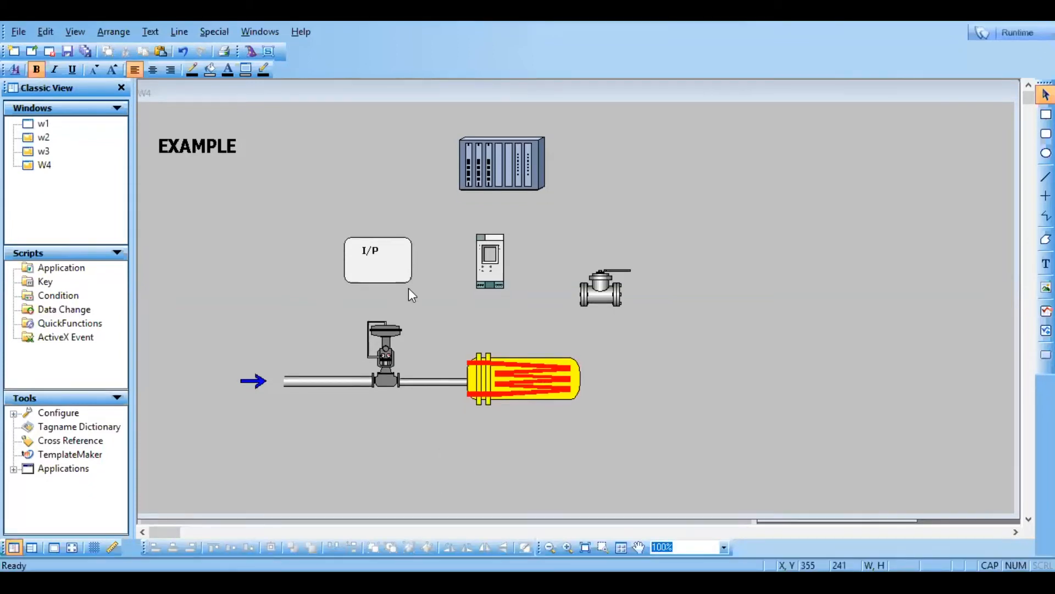
{"action": "left_click", "coordinate": [370, 251]}
{"action": "left_click_drag", "start_coordinate": [372, 245], "coordinate": [378, 260]}
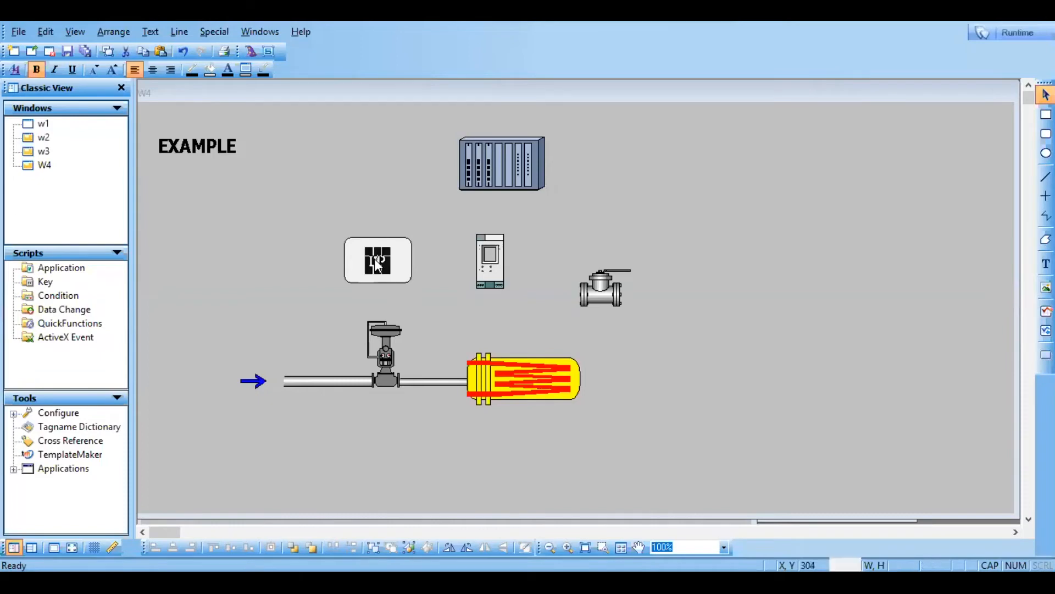
{"action": "left_click", "coordinate": [893, 341]}
Draw a straight vertical line from the I/P box's lower edge to the top of the control valve
{"action": "left_click", "coordinate": [1046, 176]}
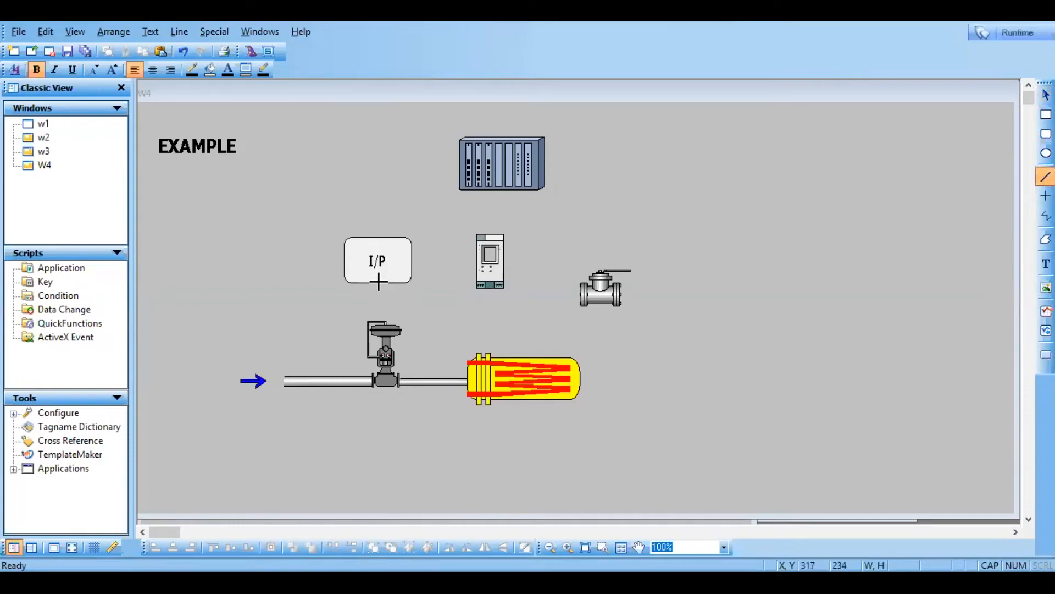
{"action": "left_click_drag", "start_coordinate": [380, 283], "coordinate": [379, 327]}
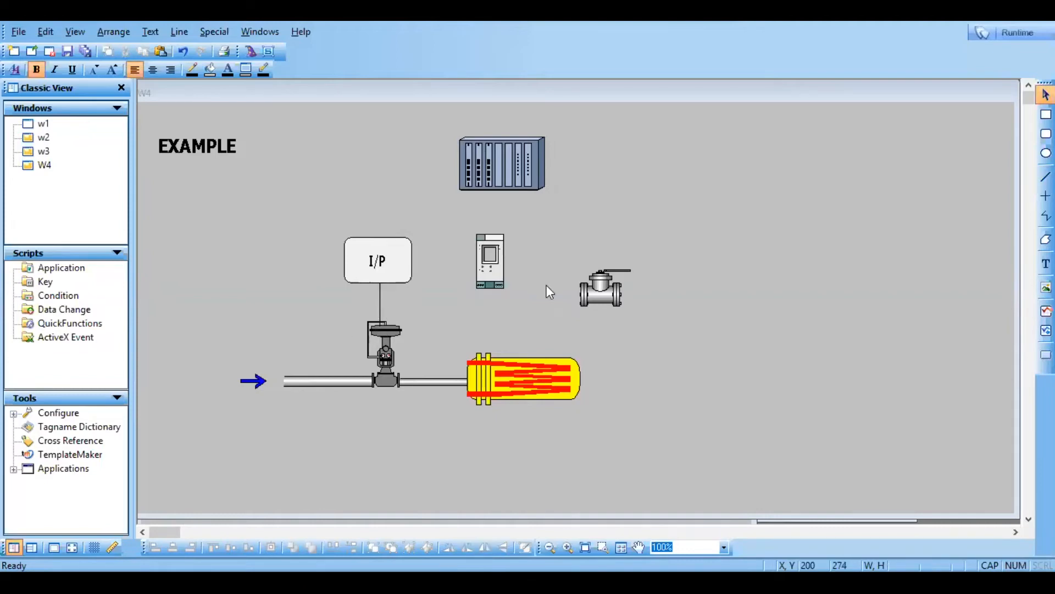
Link the controller rack to the I/P box with polylines: a horizontal run left from the rack and a vertical run down to the box
{"action": "left_click", "coordinate": [1046, 176]}
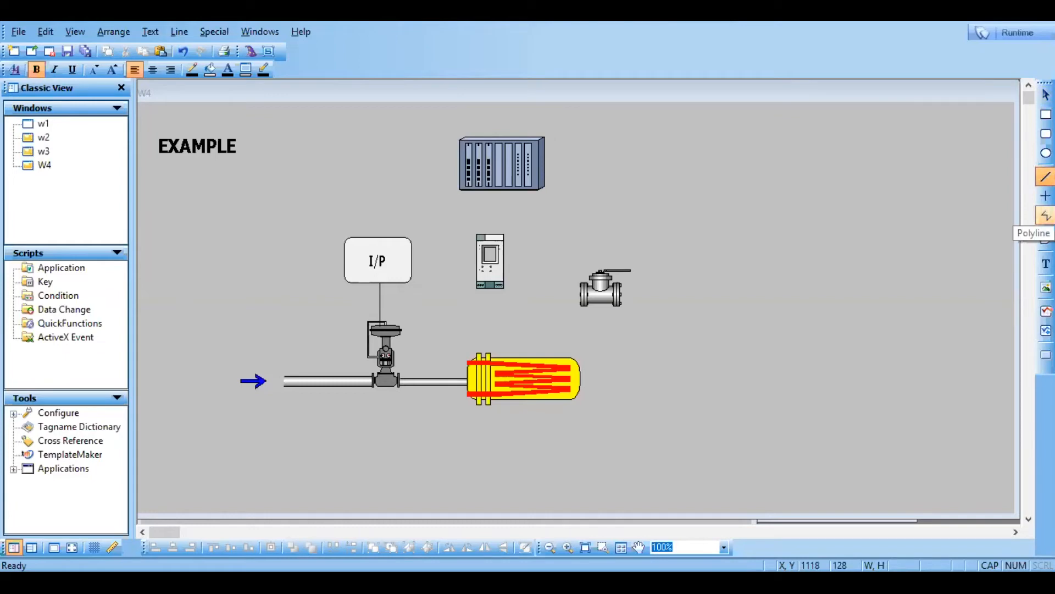
{"action": "left_click", "coordinate": [1046, 216]}
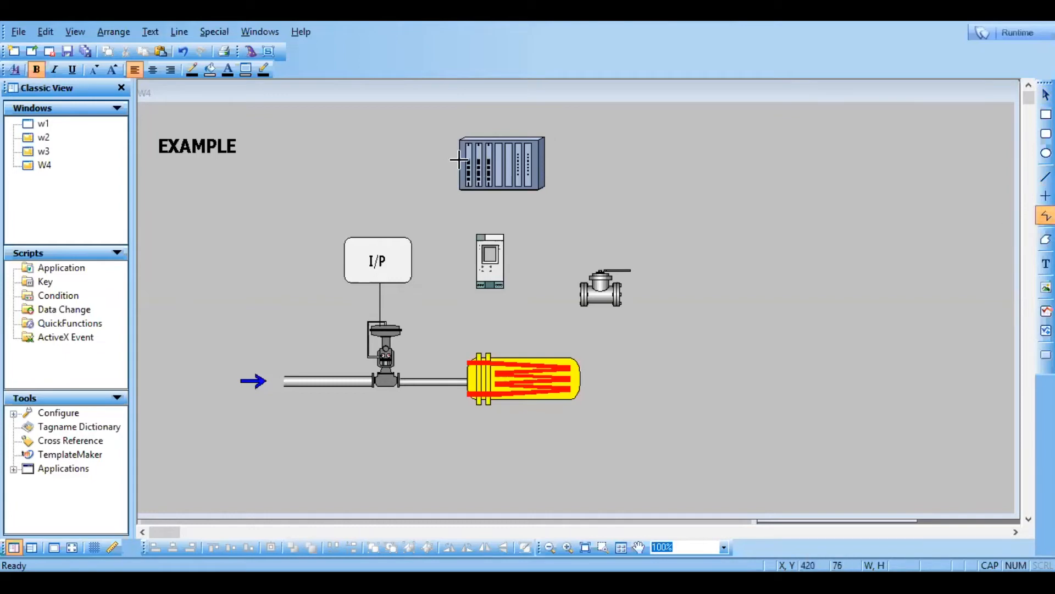
{"action": "left_click", "coordinate": [459, 160]}
{"action": "double_click", "coordinate": [374, 161]}
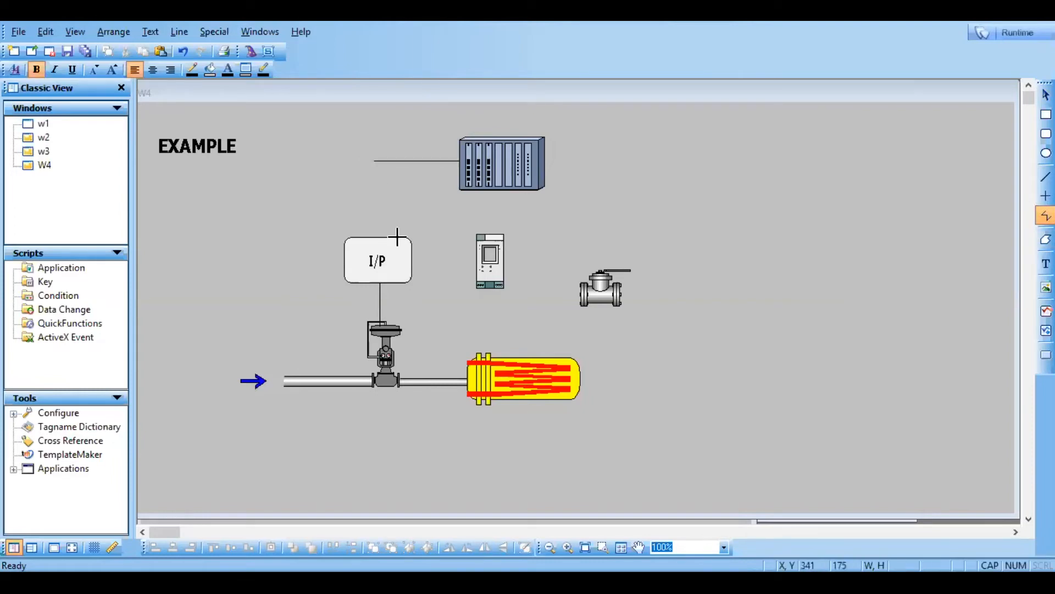
{"action": "left_click", "coordinate": [374, 160]}
{"action": "double_click", "coordinate": [374, 244]}
Send the I/P box to the back of the stacking order
{"action": "left_click", "coordinate": [362, 261]}
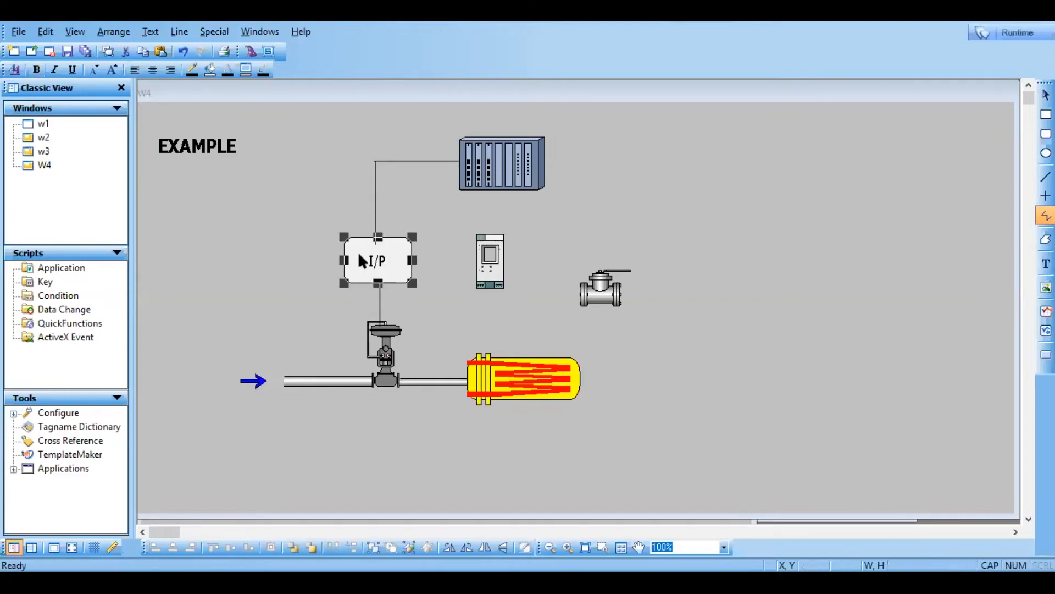
{"action": "right_click", "coordinate": [360, 254]}
{"action": "mouse_move", "coordinate": [491, 399]}
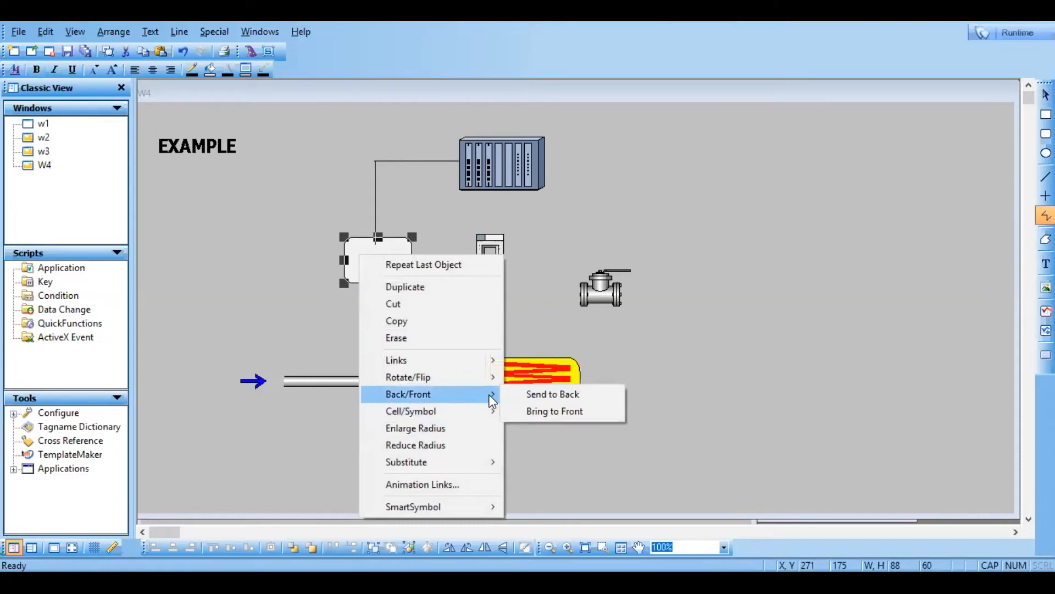
{"action": "left_click", "coordinate": [566, 395]}
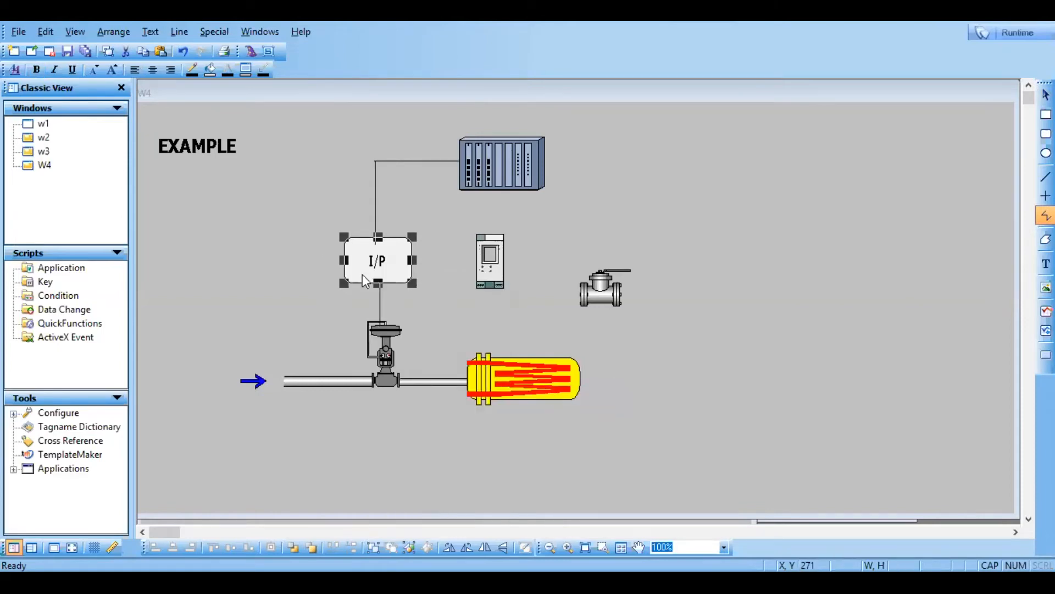
Bring the I/P box to the front so it covers the end of the controller line
{"action": "right_click", "coordinate": [362, 279]}
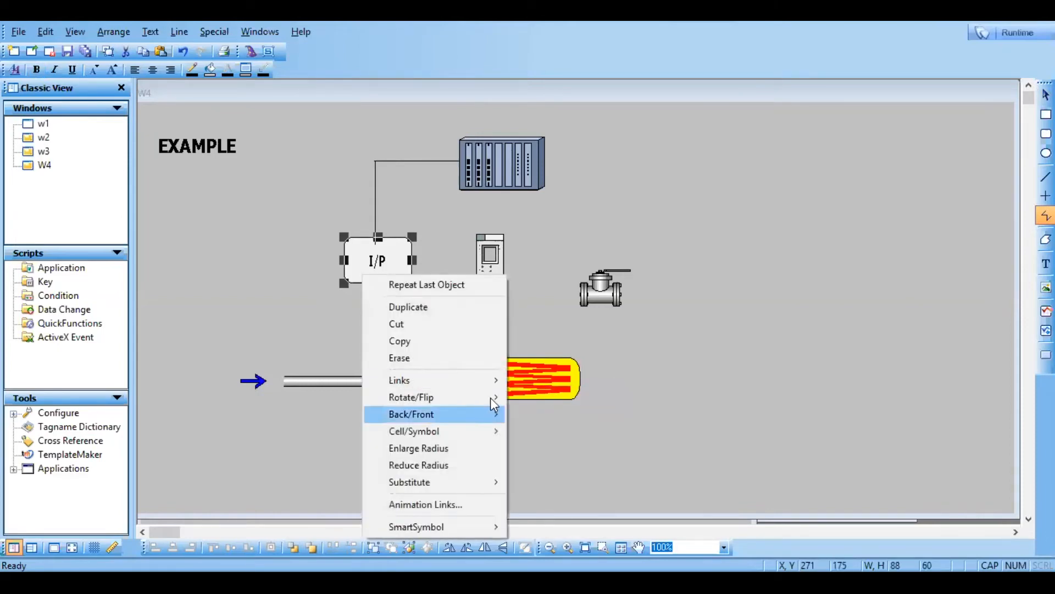
{"action": "mouse_move", "coordinate": [472, 414]}
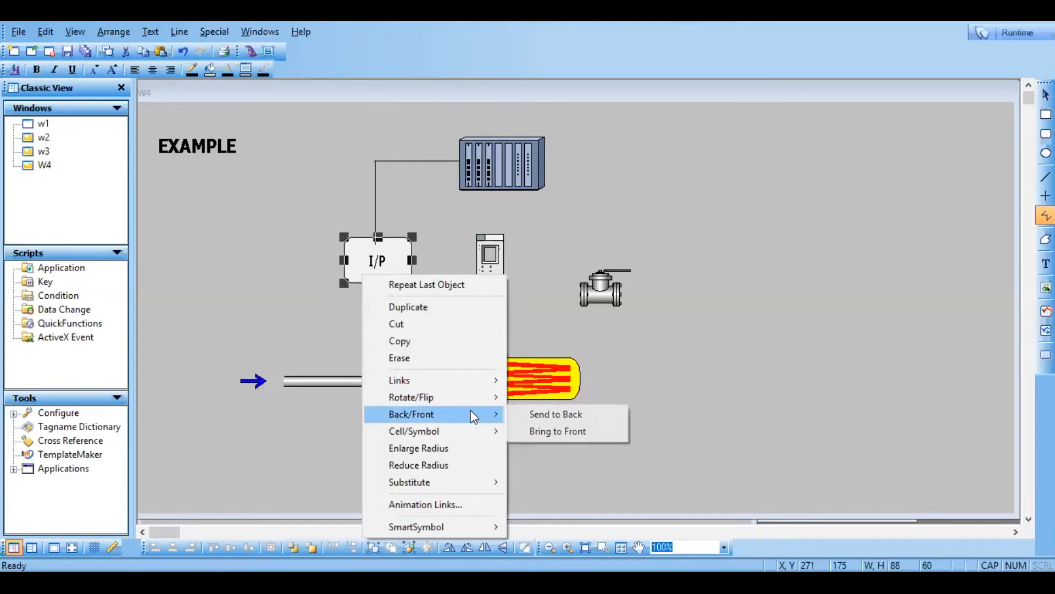
{"action": "left_click", "coordinate": [559, 438]}
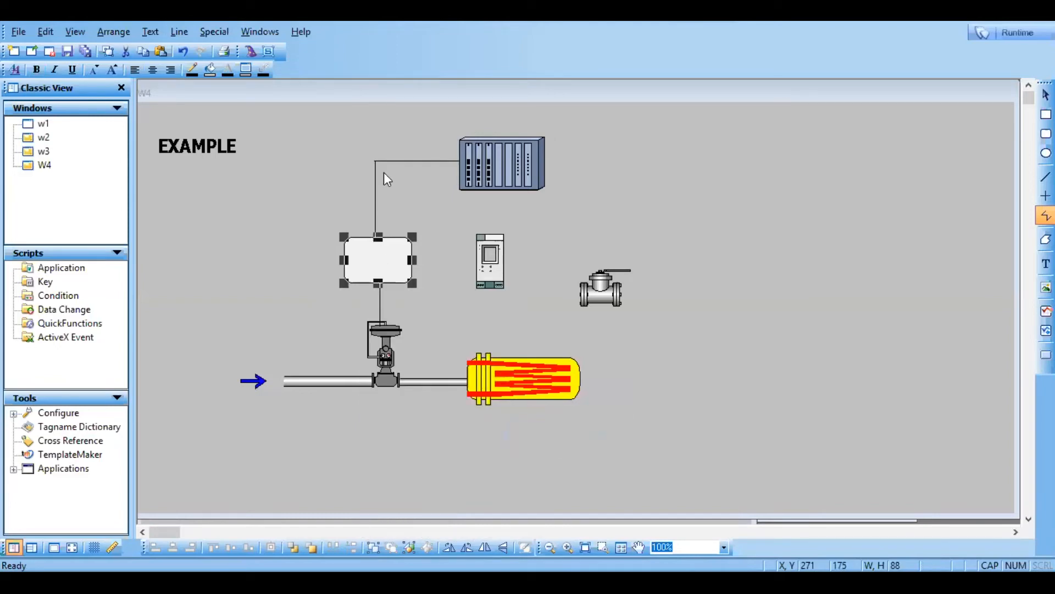
{"action": "left_click", "coordinate": [277, 248]}
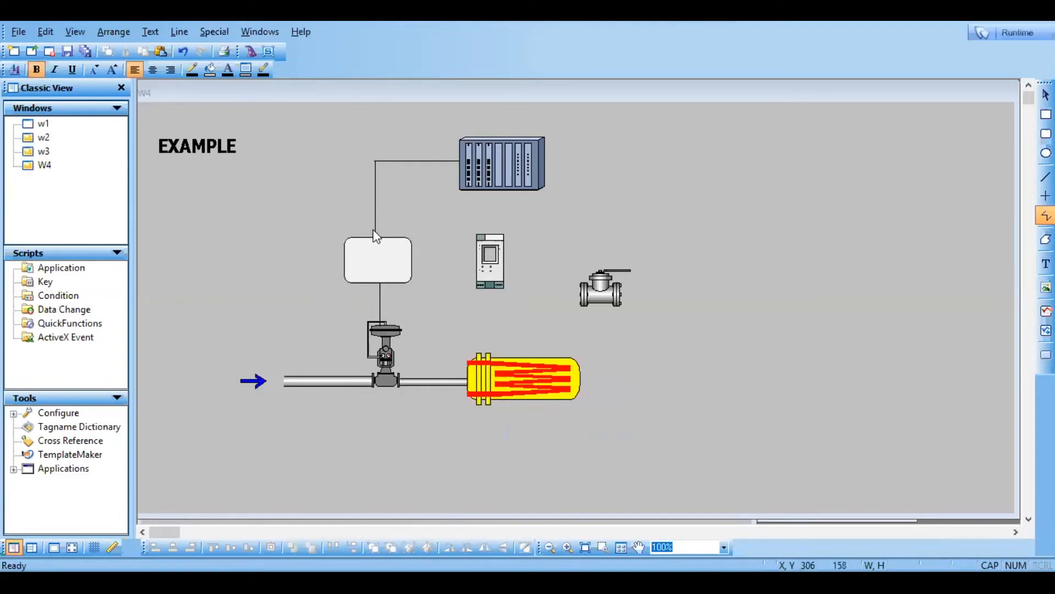
Send the I/P box to the back of the stacking order so its label shows
{"action": "left_click", "coordinate": [371, 264]}
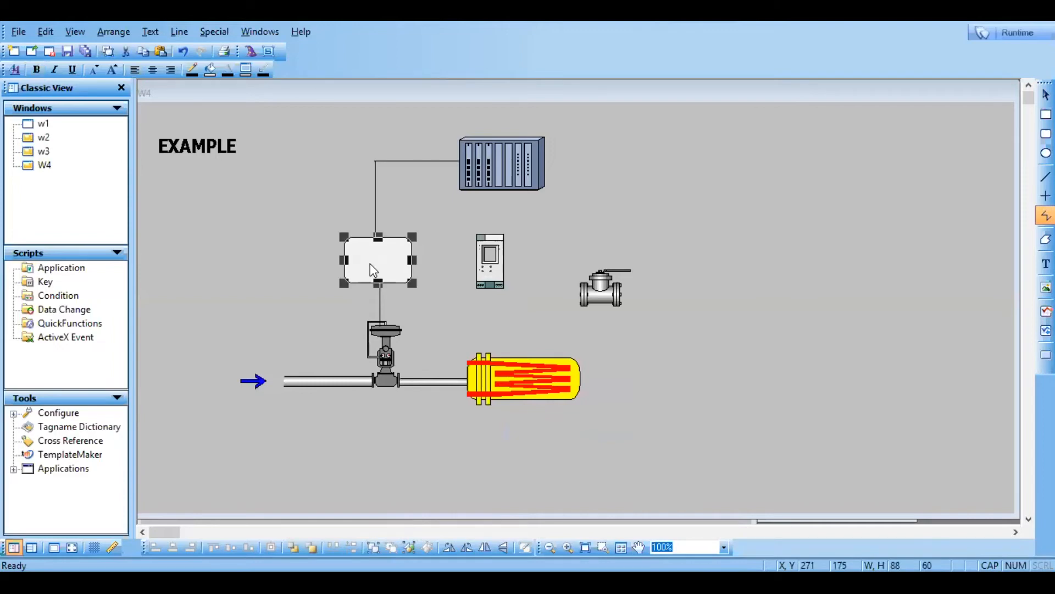
{"action": "right_click", "coordinate": [371, 264]}
{"action": "mouse_move", "coordinate": [487, 407]}
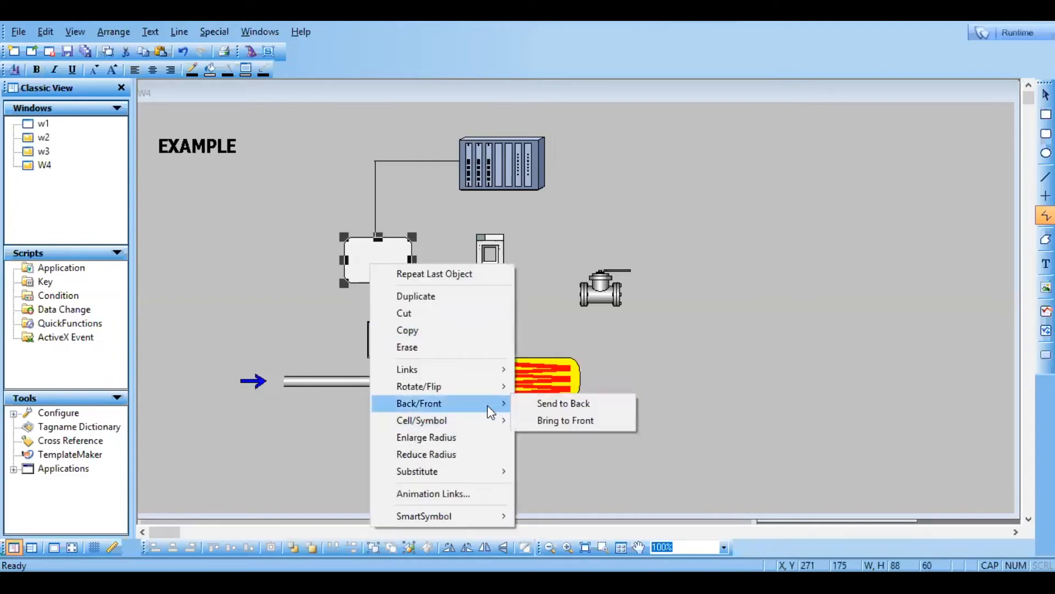
{"action": "left_click", "coordinate": [552, 407]}
{"action": "left_click", "coordinate": [308, 283]}
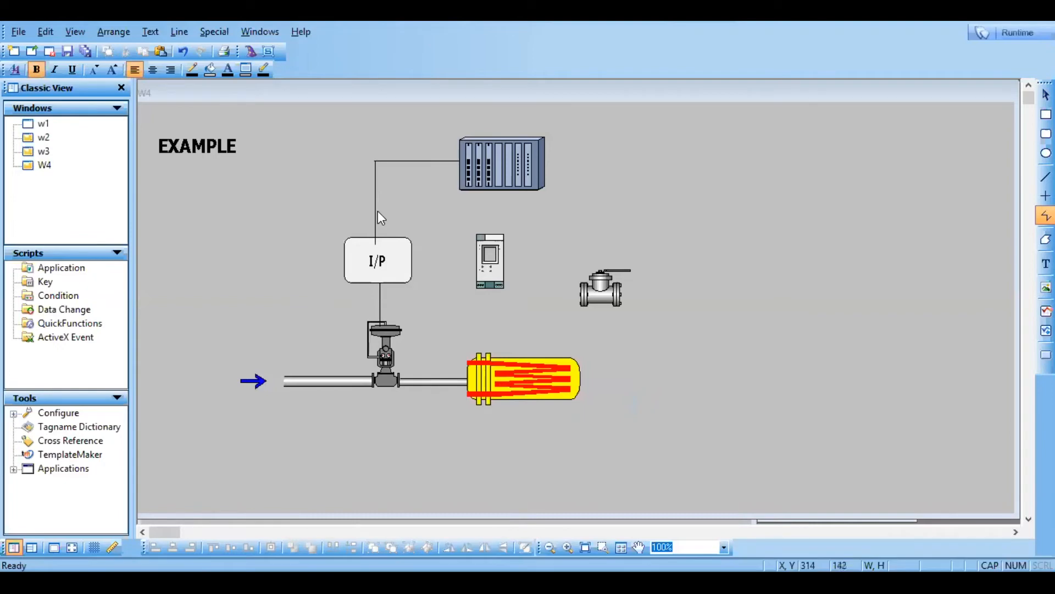
Send the vertical signal line above the I/P box to the back so the box covers its end
{"action": "left_click", "coordinate": [375, 213]}
{"action": "right_click", "coordinate": [375, 212]}
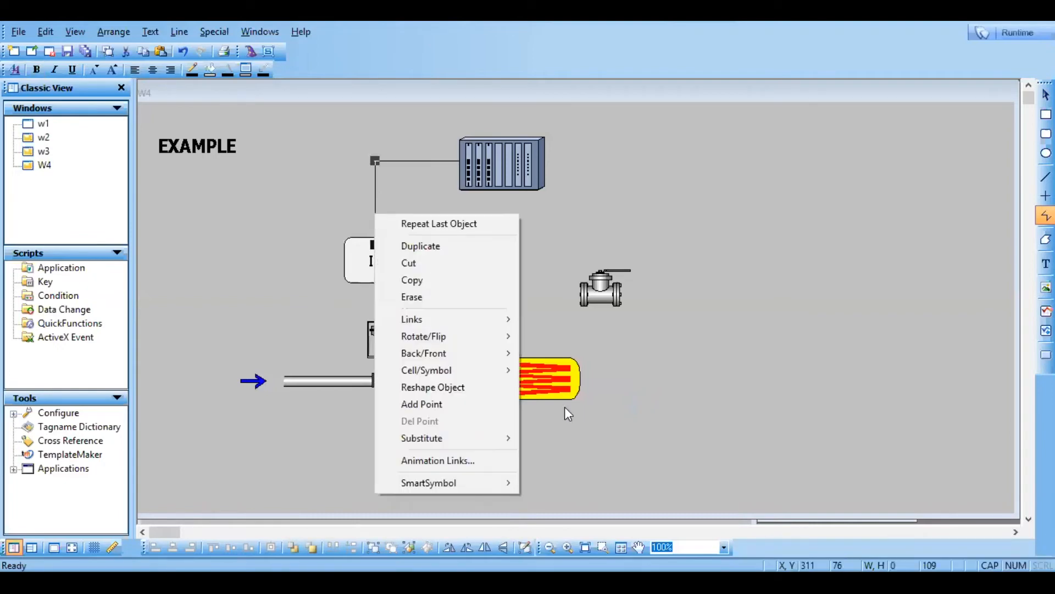
{"action": "mouse_move", "coordinate": [486, 355]}
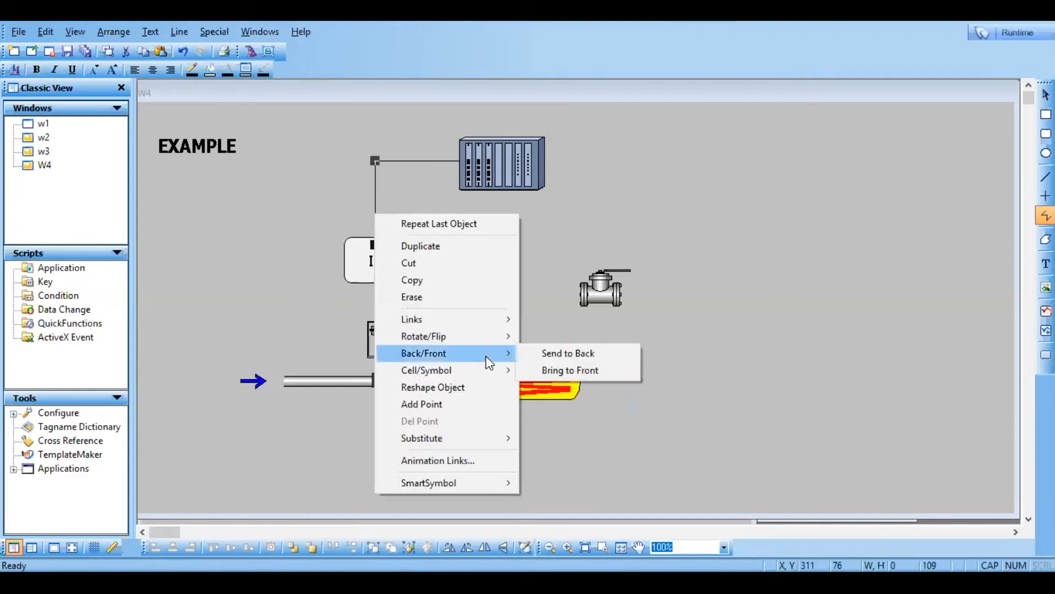
{"action": "left_click", "coordinate": [550, 354]}
{"action": "left_click", "coordinate": [758, 348]}
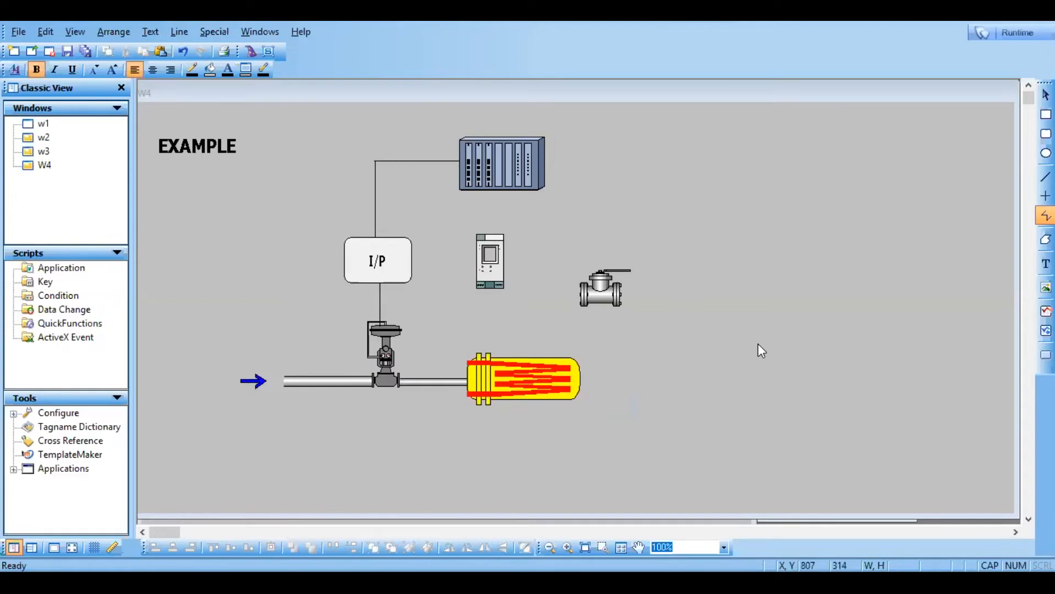
Move the small instrument module slightly down, keeping it between the controller rack and the heater
{"action": "left_click", "coordinate": [487, 264]}
{"action": "left_click_drag", "start_coordinate": [489, 275], "coordinate": [490, 285]}
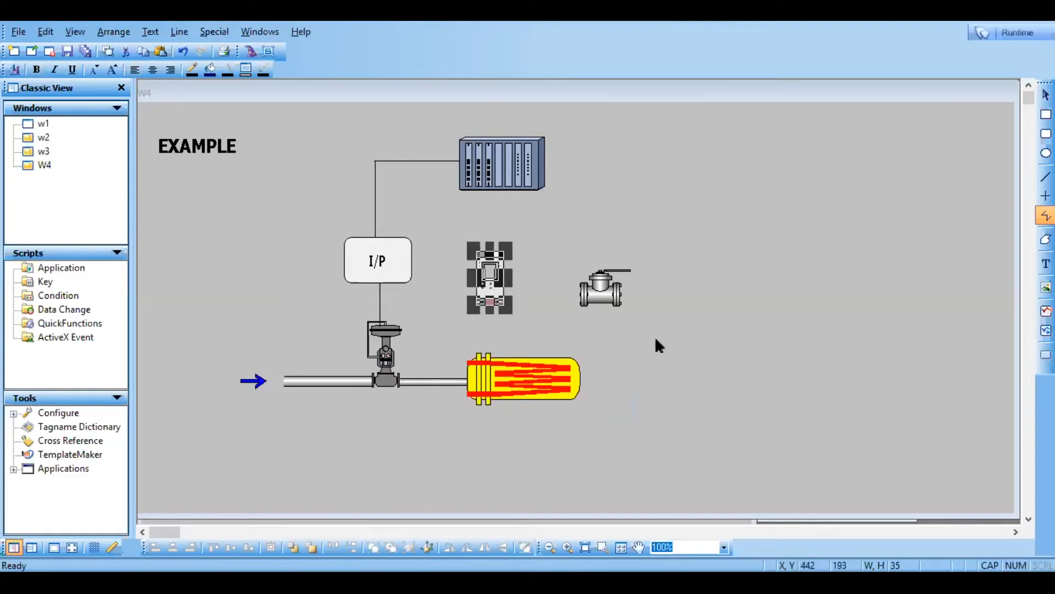
{"action": "left_click", "coordinate": [742, 346]}
{"action": "left_click", "coordinate": [1045, 177]}
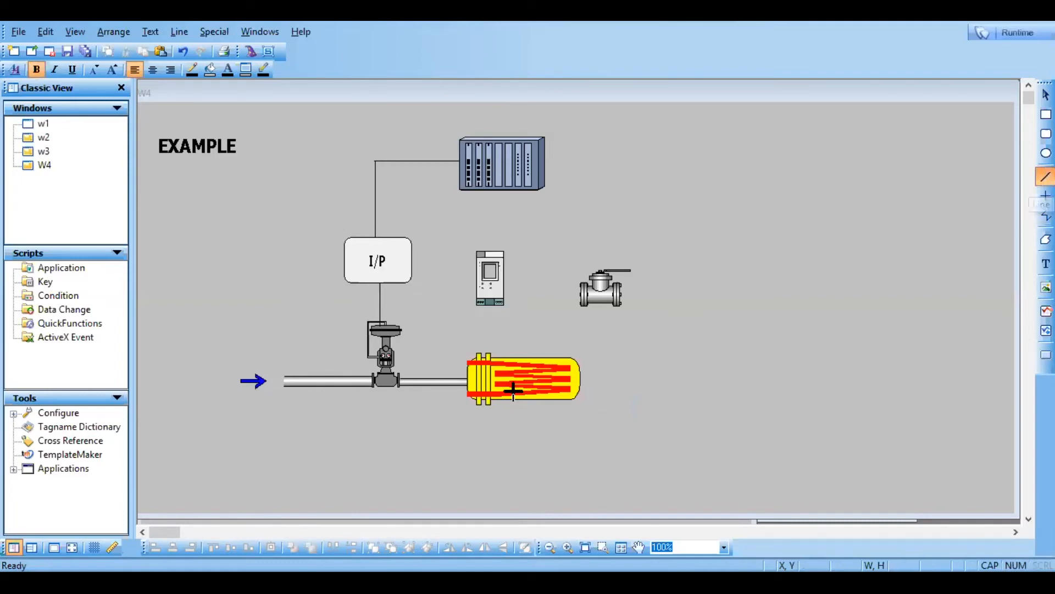
{"action": "right_click", "coordinate": [488, 354]}
{"action": "left_click", "coordinate": [753, 371]}
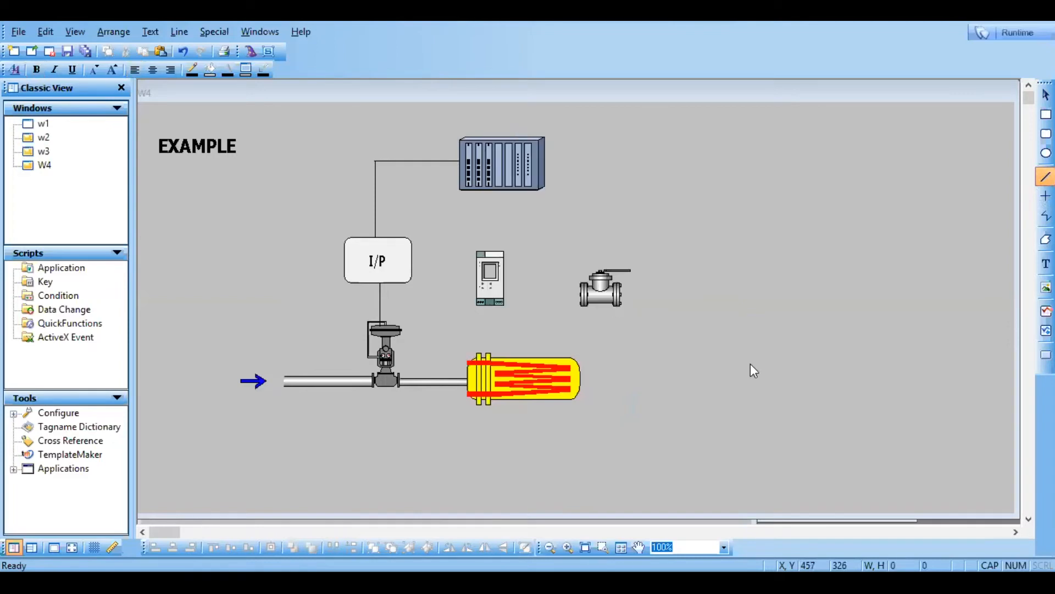
{"action": "left_click", "coordinate": [1045, 177]}
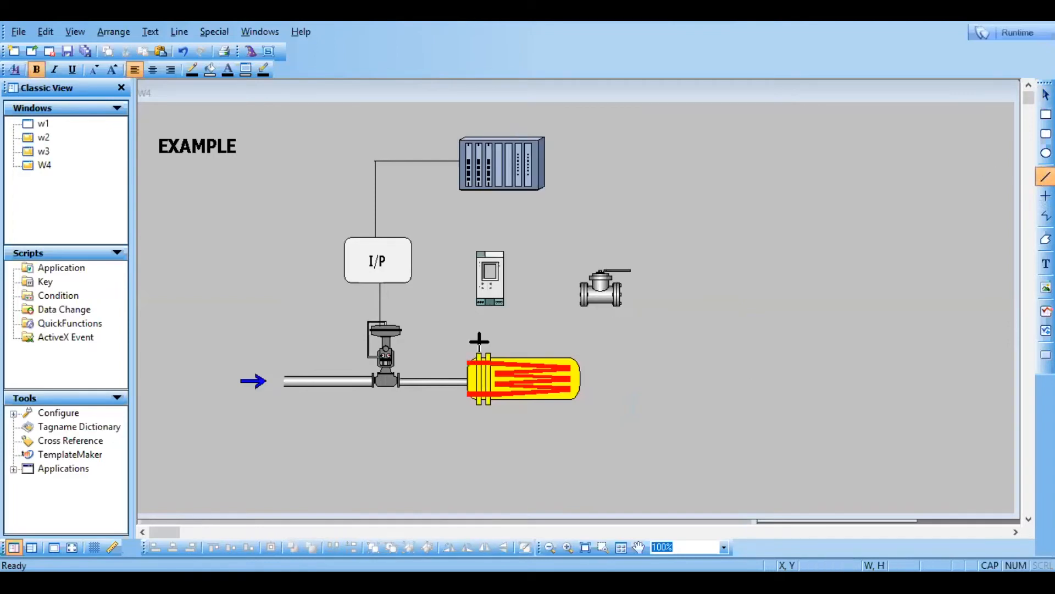
{"action": "left_click_drag", "start_coordinate": [488, 353], "coordinate": [496, 322]}
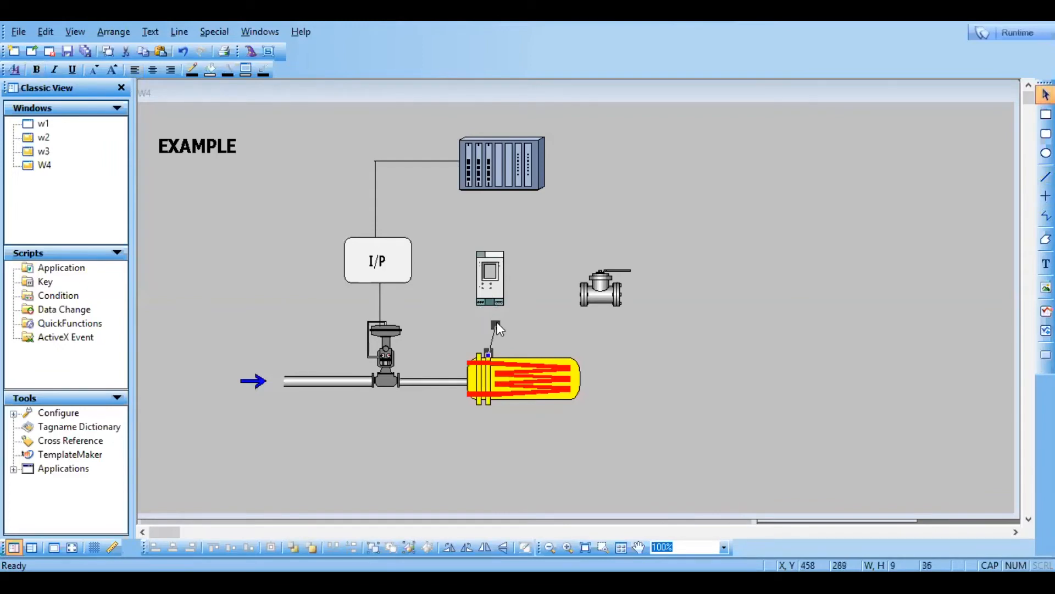
Turn on the grid and replace the slanted line with a vertical one, about 60 pixels high, between heater and instrument module
{"action": "left_click", "coordinate": [94, 547]}
{"action": "key", "text": "Delete"}
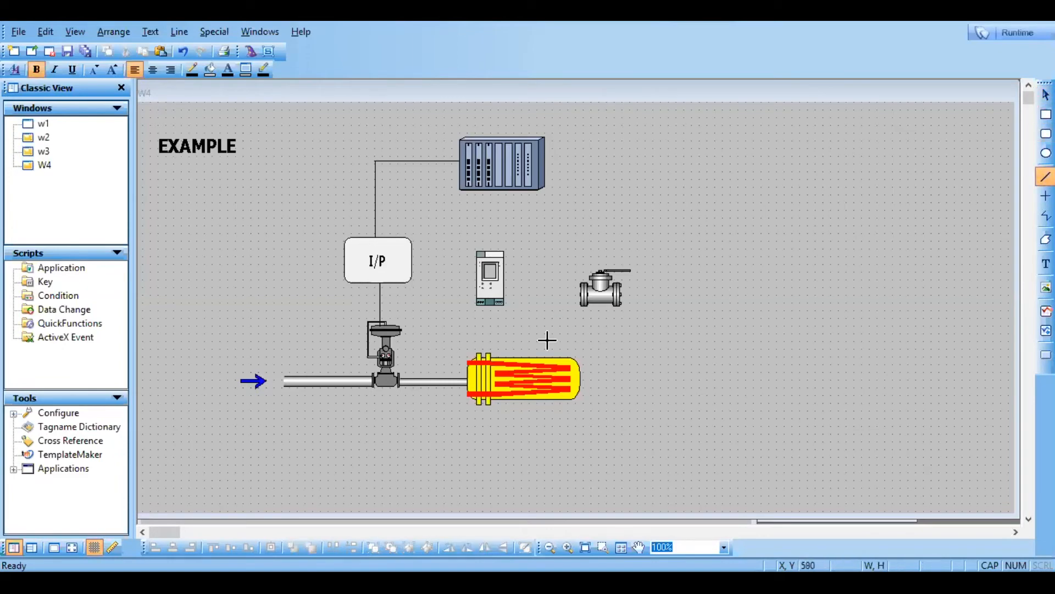
{"action": "left_click_drag", "start_coordinate": [488, 352], "coordinate": [491, 308]}
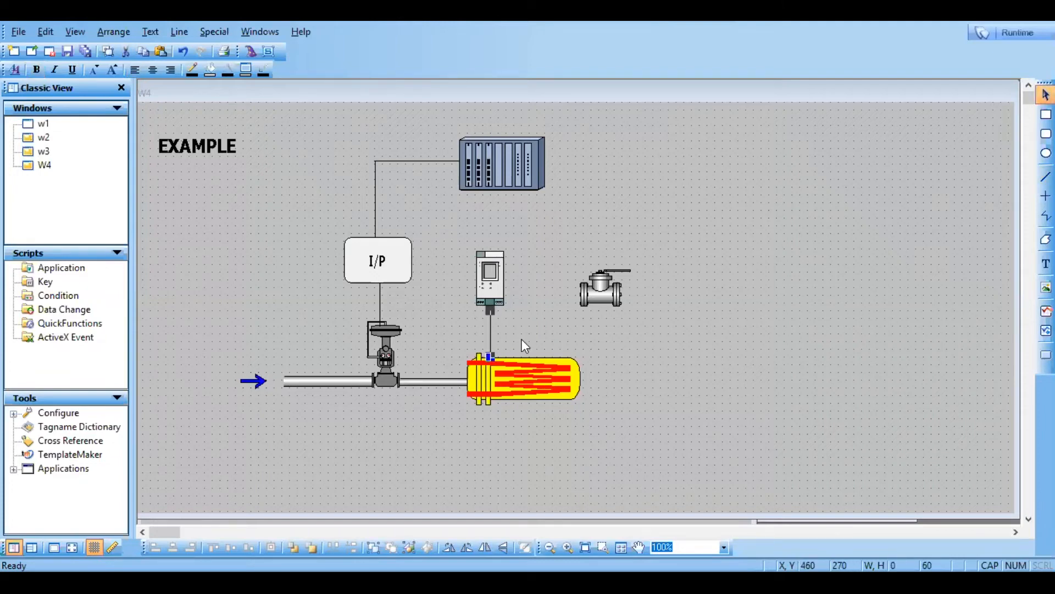
Extend the upper end of the heater's vertical line into the base of the instrument module
{"action": "left_click", "coordinate": [521, 339]}
{"action": "left_click", "coordinate": [491, 309]}
{"action": "left_click_drag", "start_coordinate": [489, 306], "coordinate": [489, 295]}
{"action": "left_click", "coordinate": [553, 340]}
Send the instrument module above the heater to the back of the stacking order
{"action": "left_click", "coordinate": [491, 284]}
{"action": "right_click", "coordinate": [488, 281]}
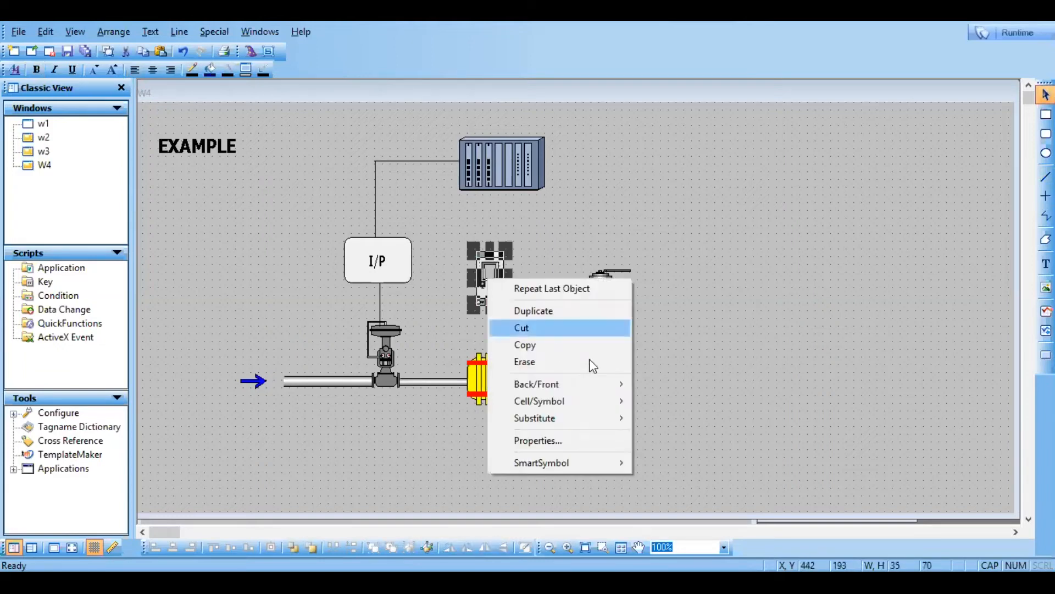
{"action": "mouse_move", "coordinate": [618, 384]}
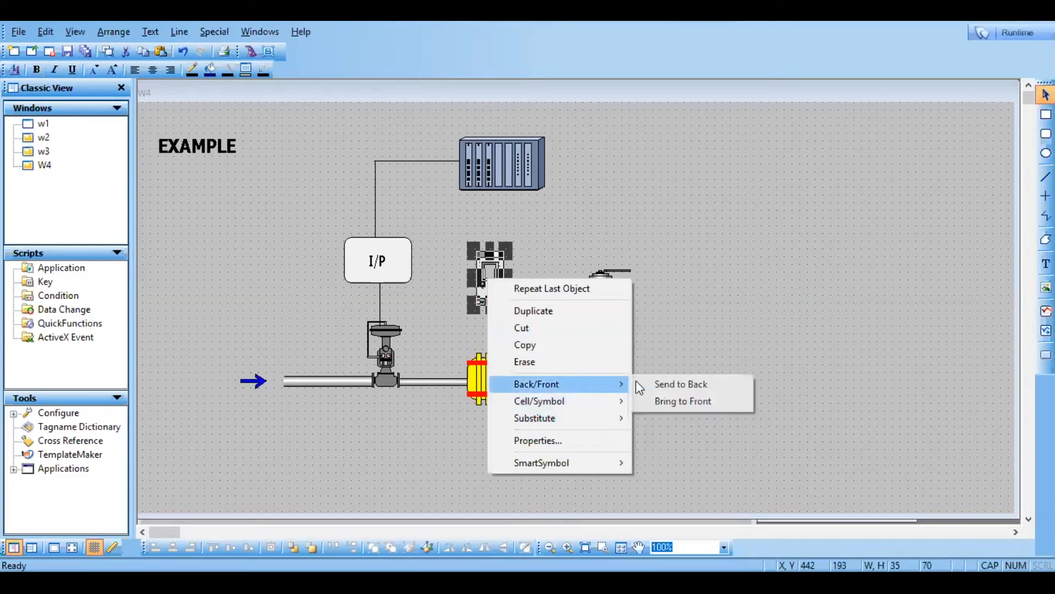
{"action": "left_click", "coordinate": [672, 388]}
{"action": "left_click", "coordinate": [658, 419]}
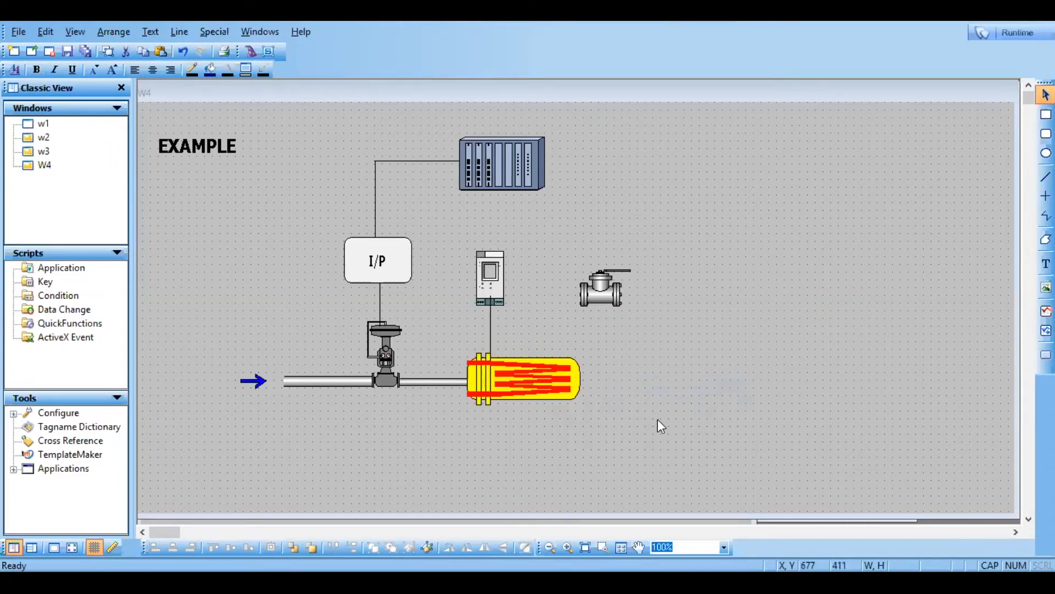
Bring the instrument module to the front so it covers the end of the heater's line
{"action": "left_click", "coordinate": [492, 283]}
{"action": "right_click", "coordinate": [492, 283]}
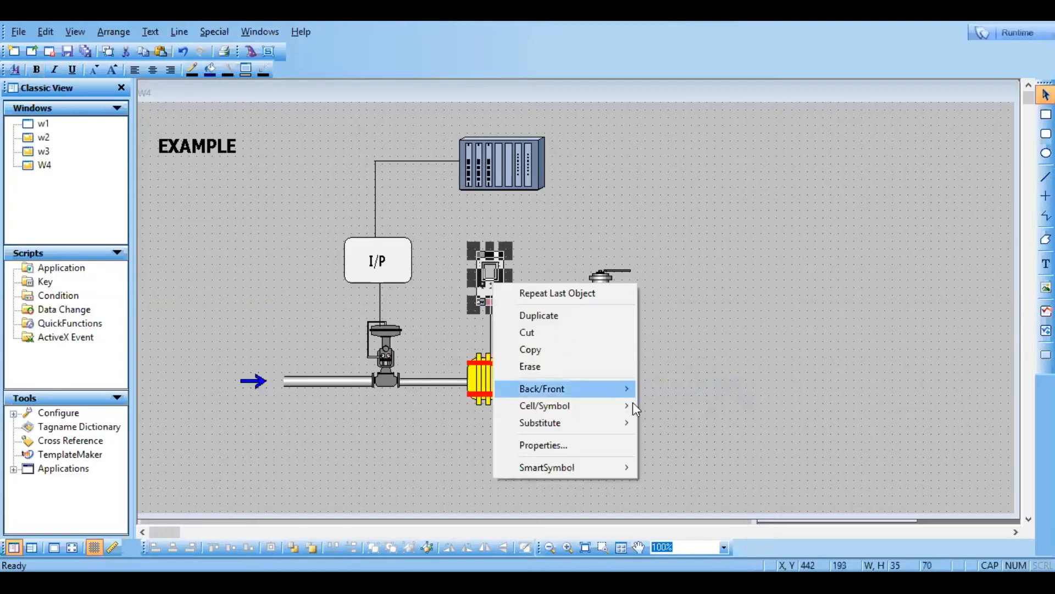
{"action": "mouse_move", "coordinate": [631, 389]}
{"action": "left_click", "coordinate": [675, 404]}
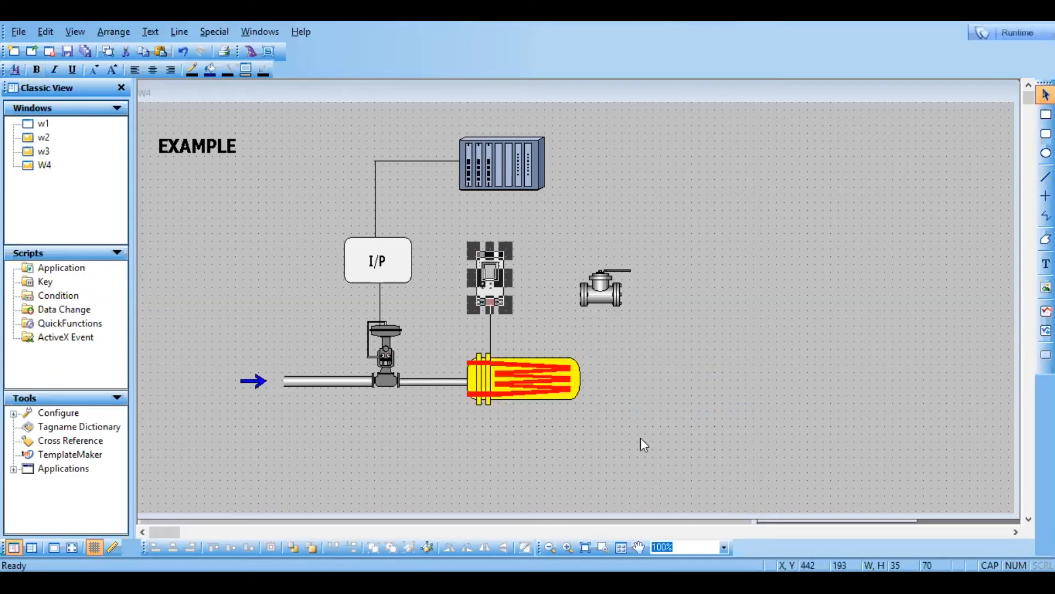
{"action": "left_click", "coordinate": [641, 437]}
Draw a vertical line about 80 pixels high from the top of the instrument module to the controller rack
{"action": "left_click", "coordinate": [1045, 176]}
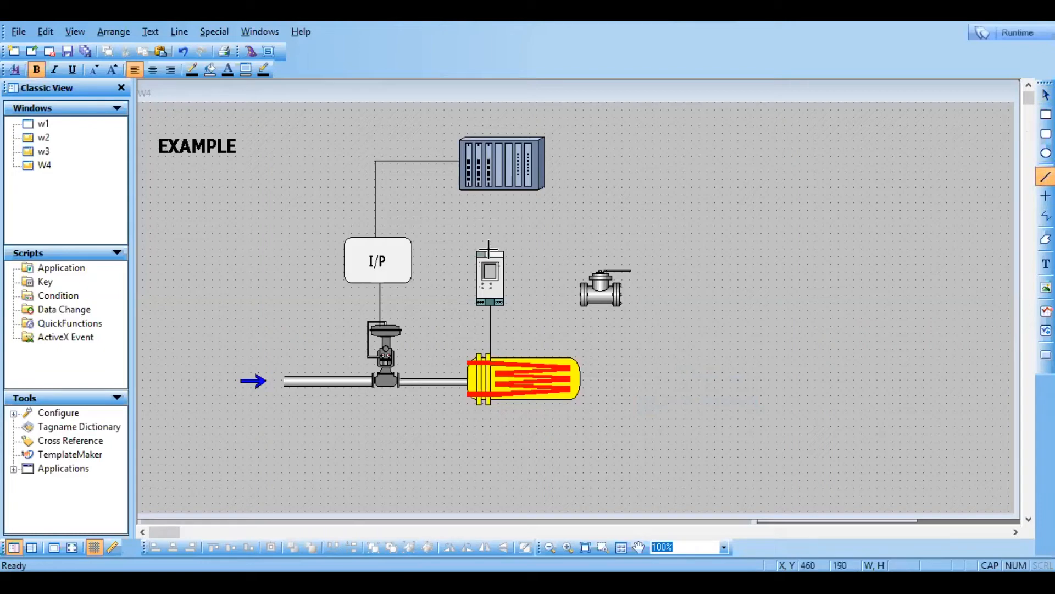
{"action": "left_click_drag", "start_coordinate": [488, 250], "coordinate": [490, 187]}
{"action": "left_click", "coordinate": [571, 226]}
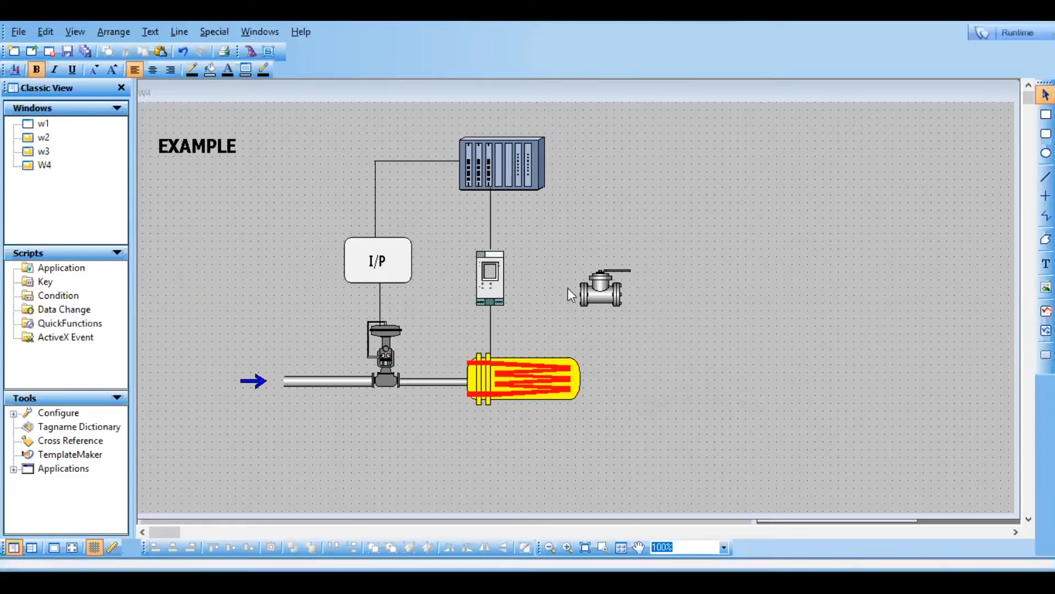
{"action": "left_click", "coordinate": [490, 223]}
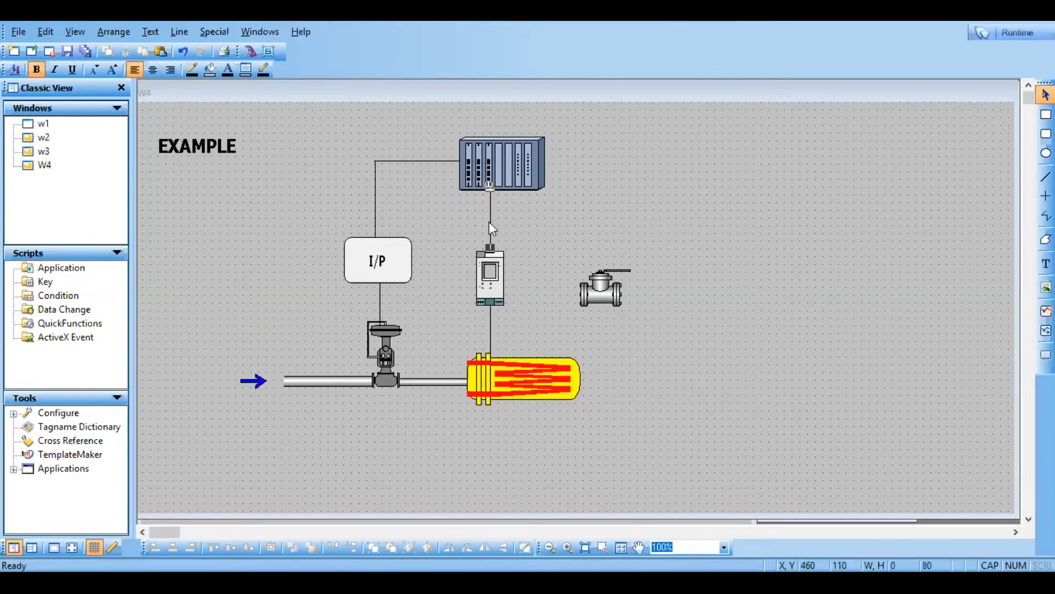
{"action": "left_click", "coordinate": [488, 224]}
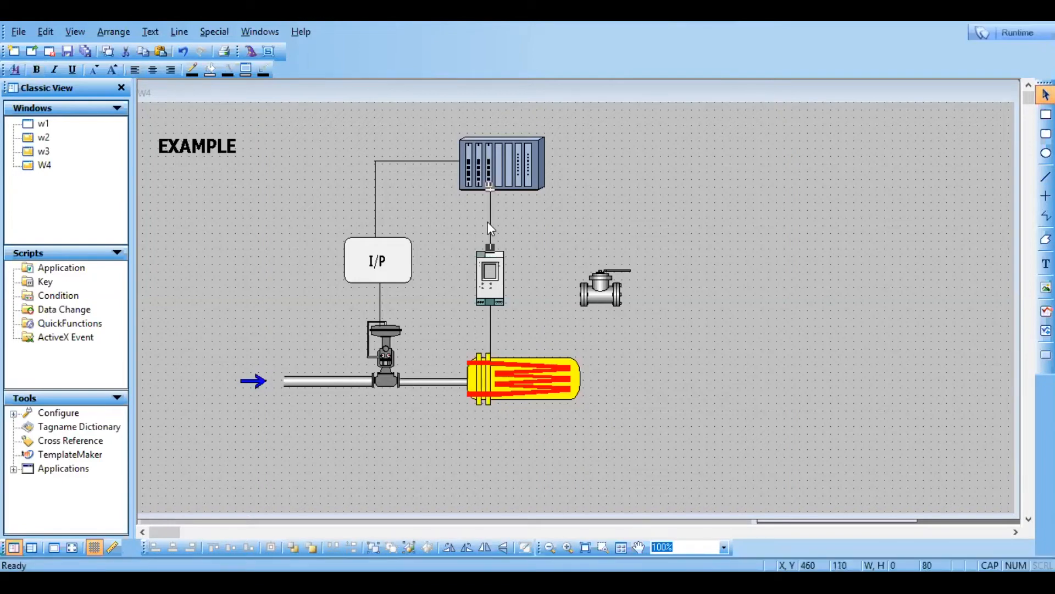
{"action": "double_click", "coordinate": [487, 222]}
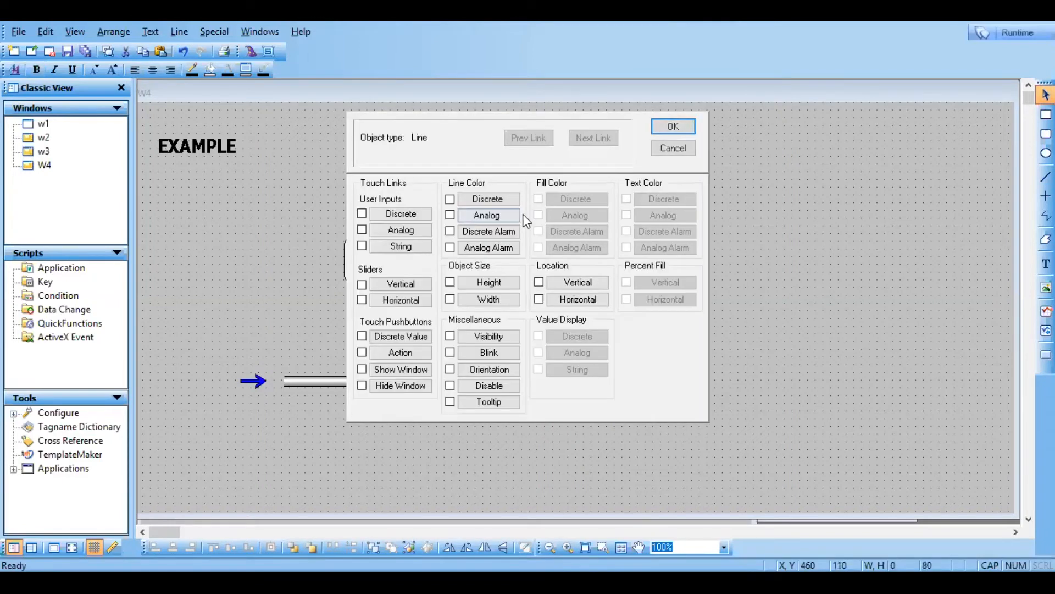
{"action": "left_click", "coordinate": [678, 154]}
{"action": "left_click", "coordinate": [545, 235]}
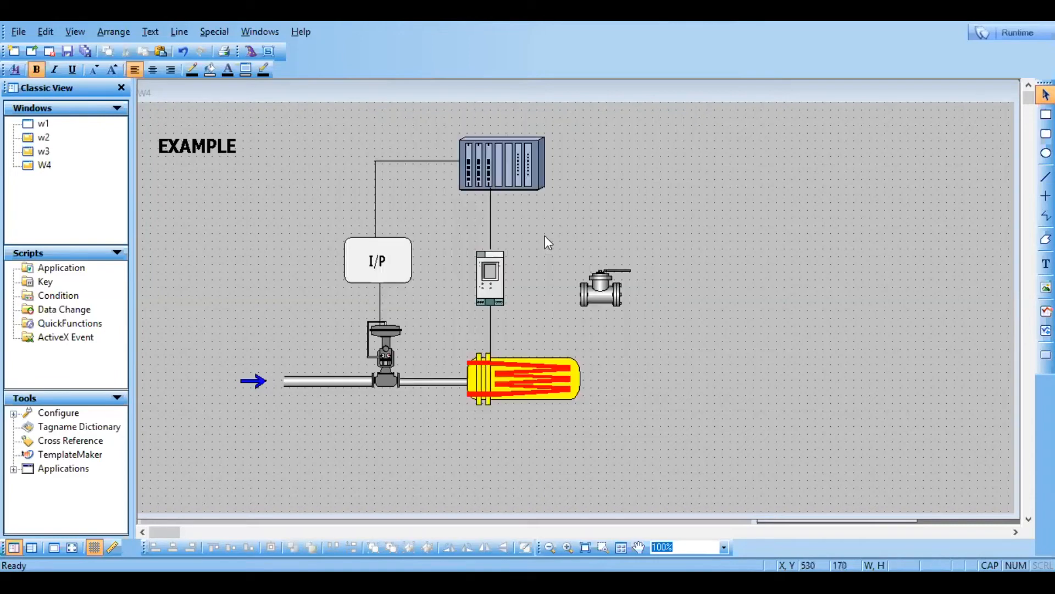
Bring the controller rack to the front so it covers the upper end of the module's line
{"action": "left_click", "coordinate": [507, 186]}
{"action": "right_click", "coordinate": [507, 186]}
{"action": "mouse_move", "coordinate": [641, 301]}
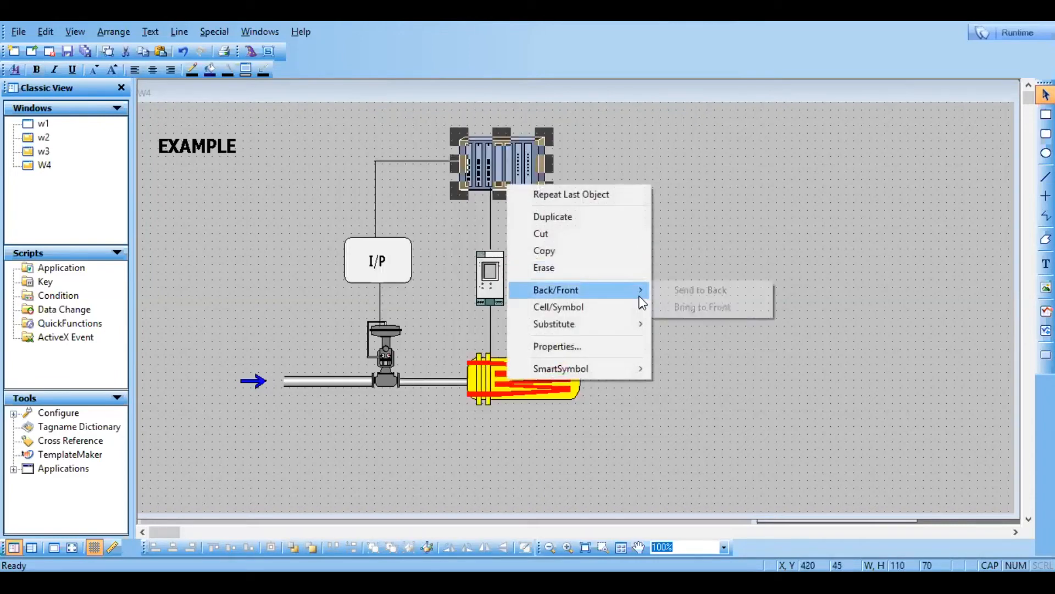
{"action": "left_click", "coordinate": [677, 306]}
{"action": "left_click", "coordinate": [710, 280]}
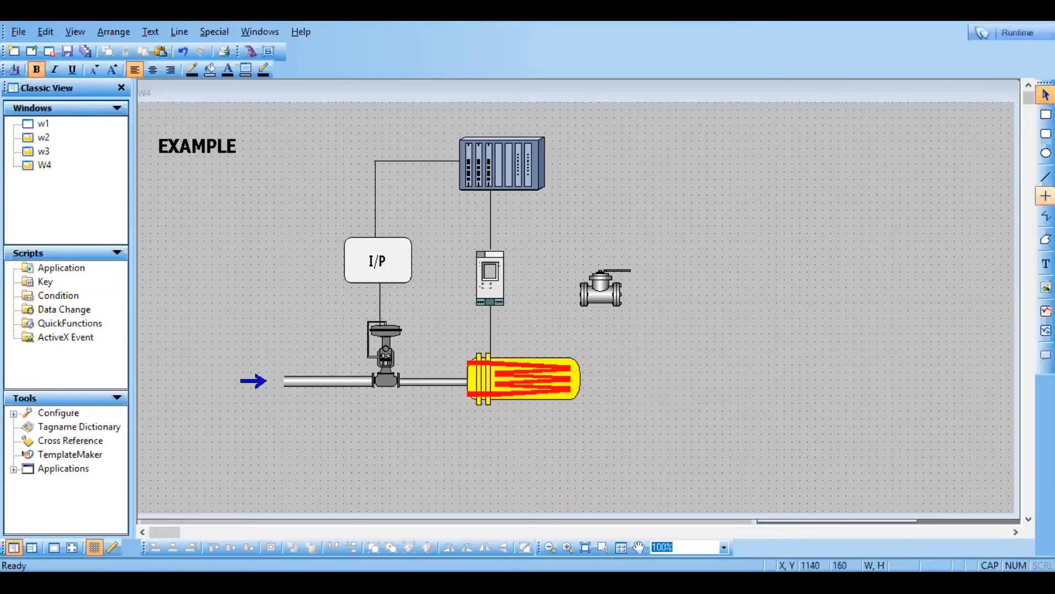
{"action": "left_click", "coordinate": [1045, 176]}
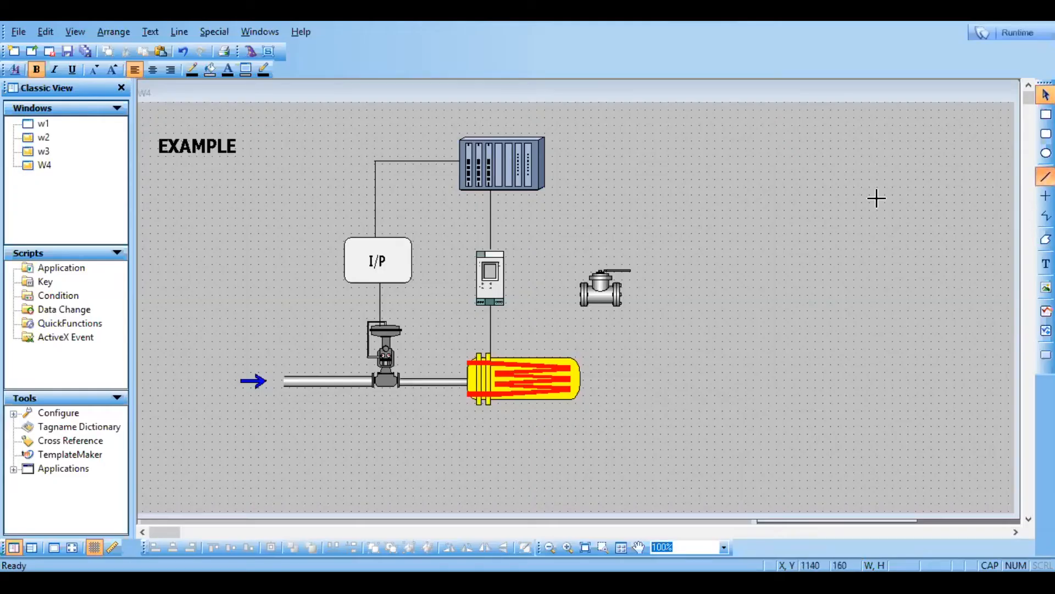
{"action": "left_click", "coordinate": [556, 358]}
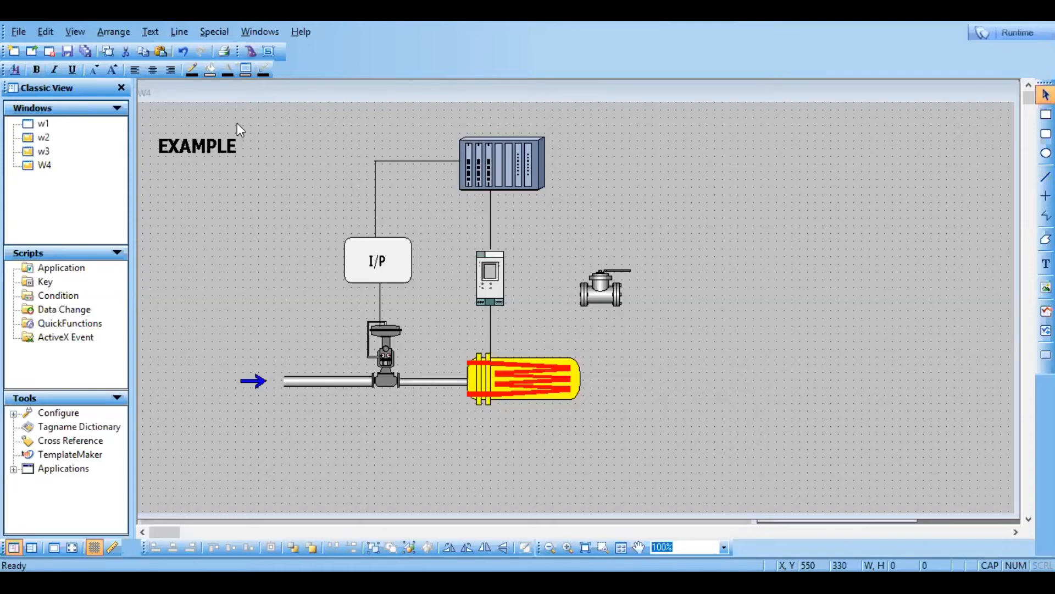
Insert the Long vertical pipe symbol from the Symbol Factory's Pipes category in the free space beside the hand valve
{"action": "left_click", "coordinate": [250, 52]}
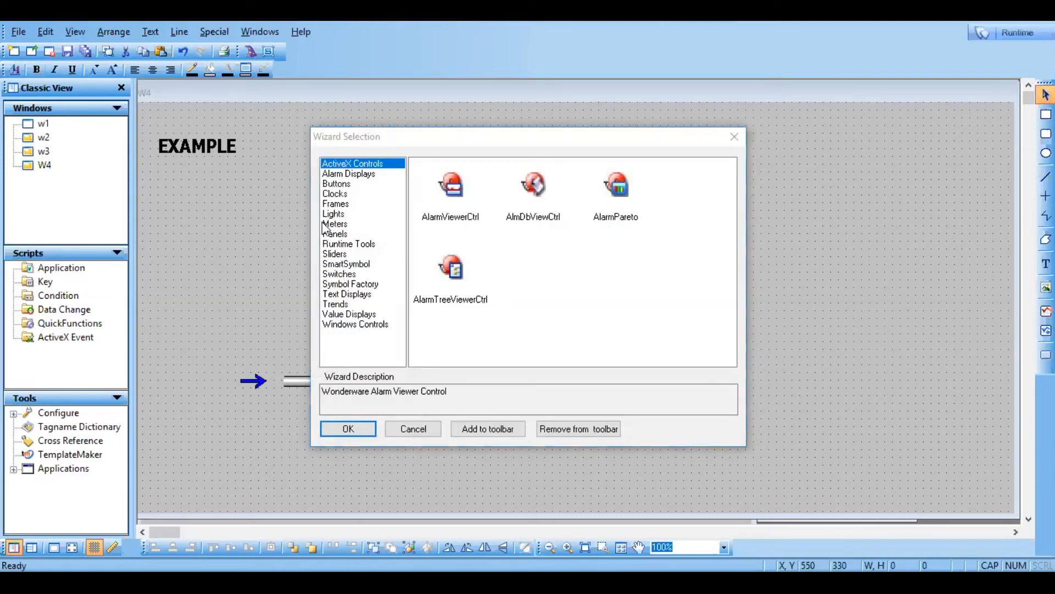
{"action": "left_click", "coordinate": [350, 284]}
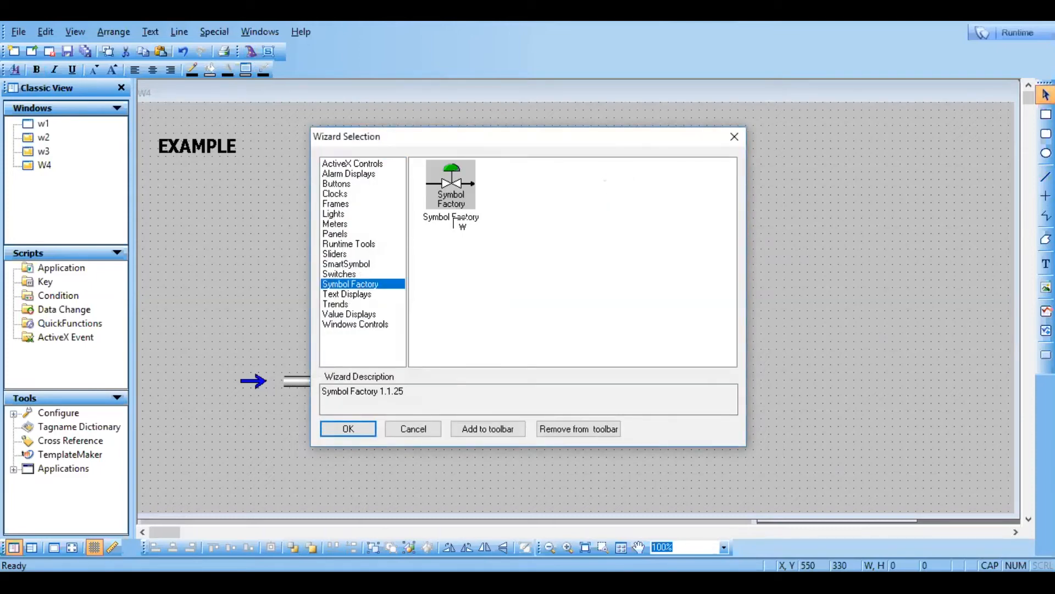
{"action": "double_click", "coordinate": [454, 219]}
{"action": "left_click", "coordinate": [694, 235]}
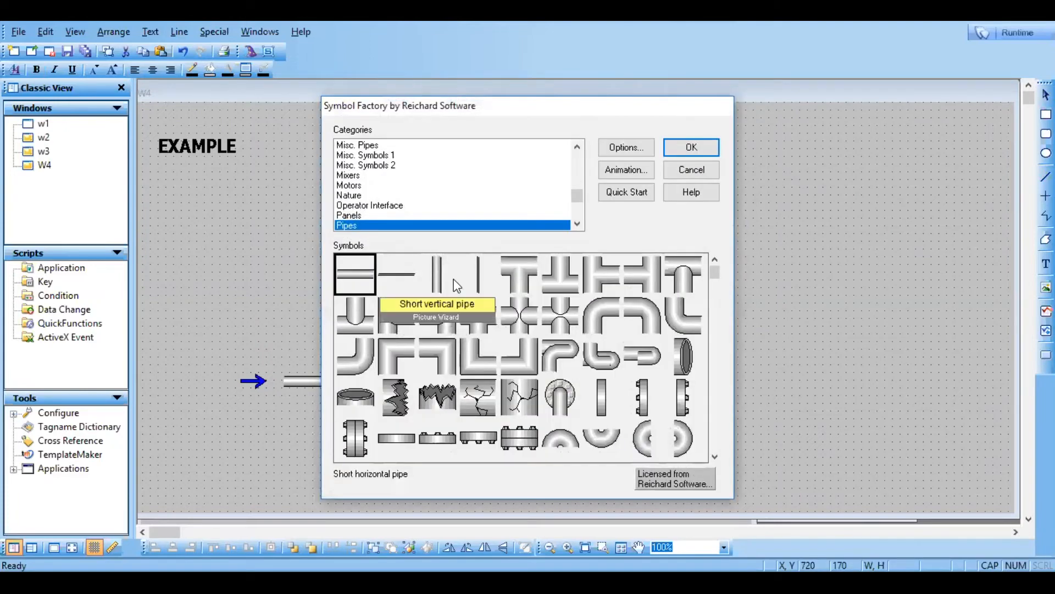
{"action": "left_click", "coordinate": [436, 281]}
{"action": "left_click", "coordinate": [476, 273]}
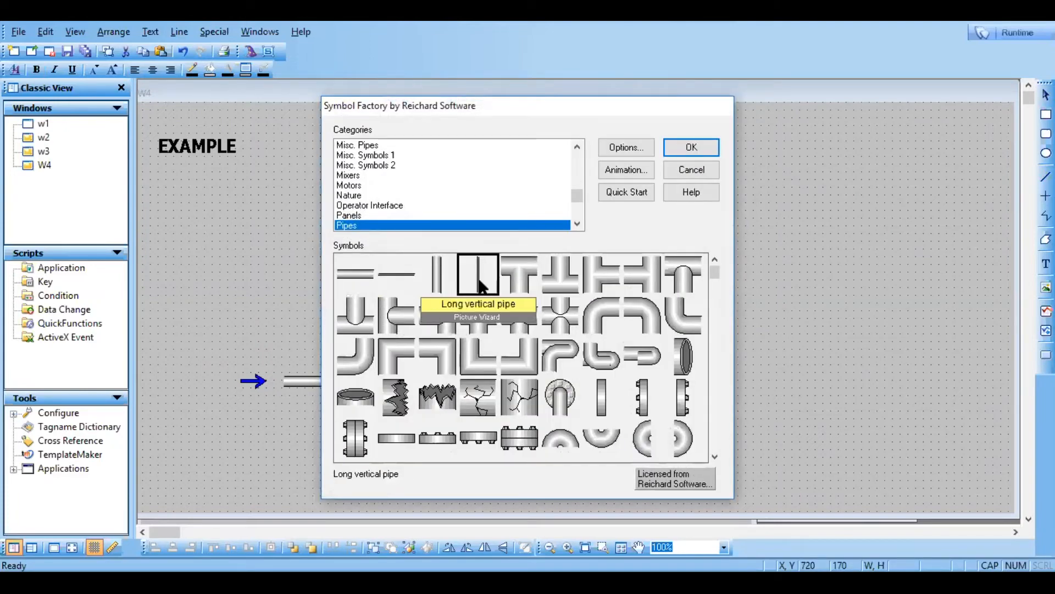
{"action": "left_click", "coordinate": [702, 141]}
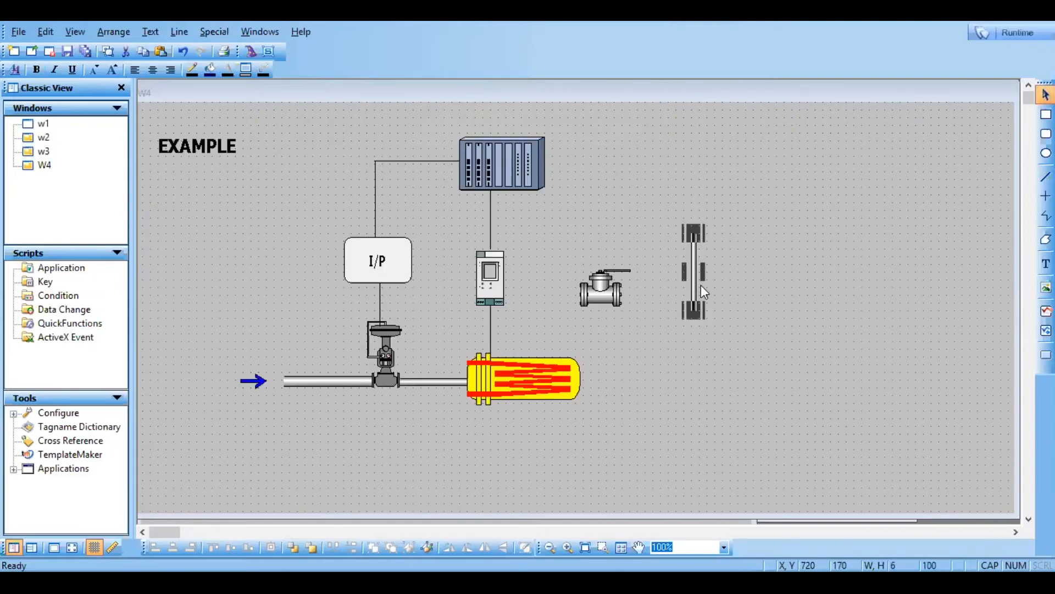
Shorten the vertical pipe to a height of 90 and place it upright on the heater's upper edge near its rounded end
{"action": "right_click", "coordinate": [654, 297]}
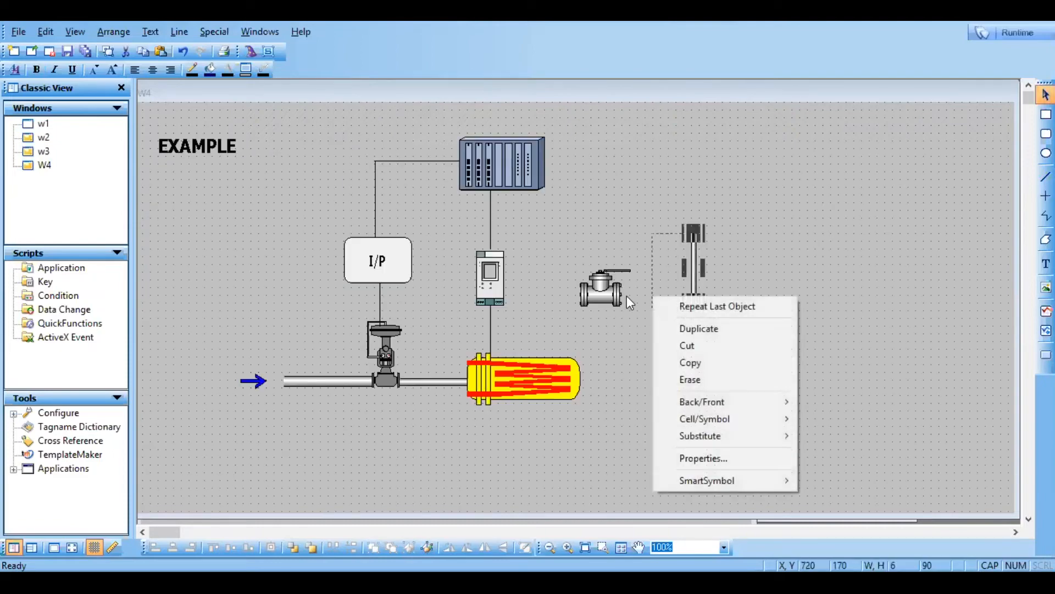
{"action": "left_click", "coordinate": [749, 258]}
{"action": "left_click", "coordinate": [693, 267]}
{"action": "left_click_drag", "start_coordinate": [592, 297], "coordinate": [544, 319]}
{"action": "left_click", "coordinate": [663, 308]}
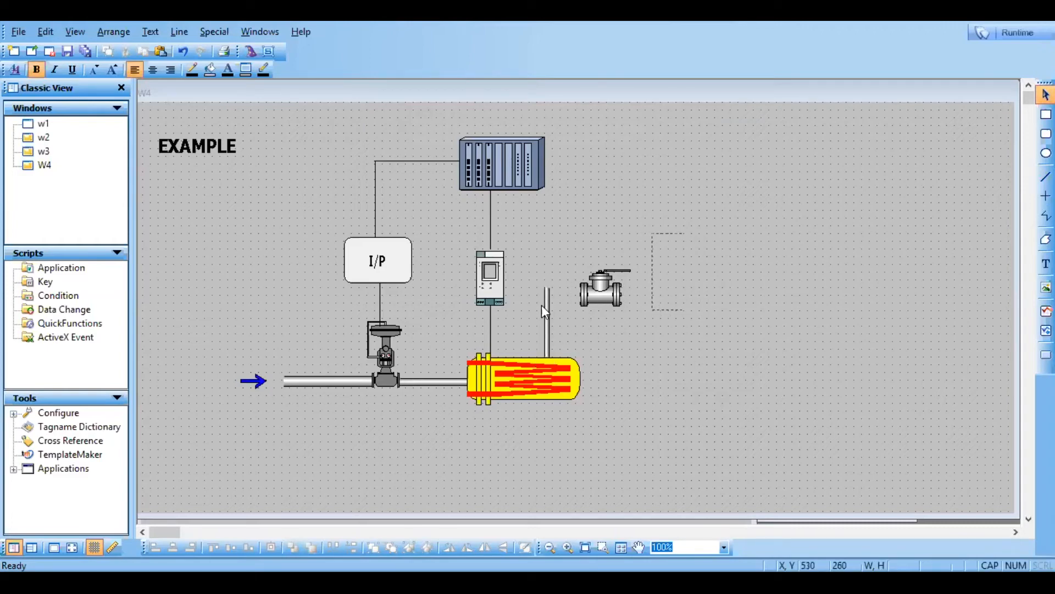
Shift the vertical pipe slightly along the heater's upper edge, away from the heater's rounded end
{"action": "mouse_move", "coordinate": [547, 308]}
{"action": "left_mouse_down"}
{"action": "mouse_move", "coordinate": [546, 292]}
{"action": "mouse_move", "coordinate": [548, 319]}
{"action": "left_mouse_up"}
{"action": "left_click", "coordinate": [642, 329]}
Copy the horizontal pipe between the control valve and the heater and paste it below the hand valve
{"action": "left_click", "coordinate": [435, 387]}
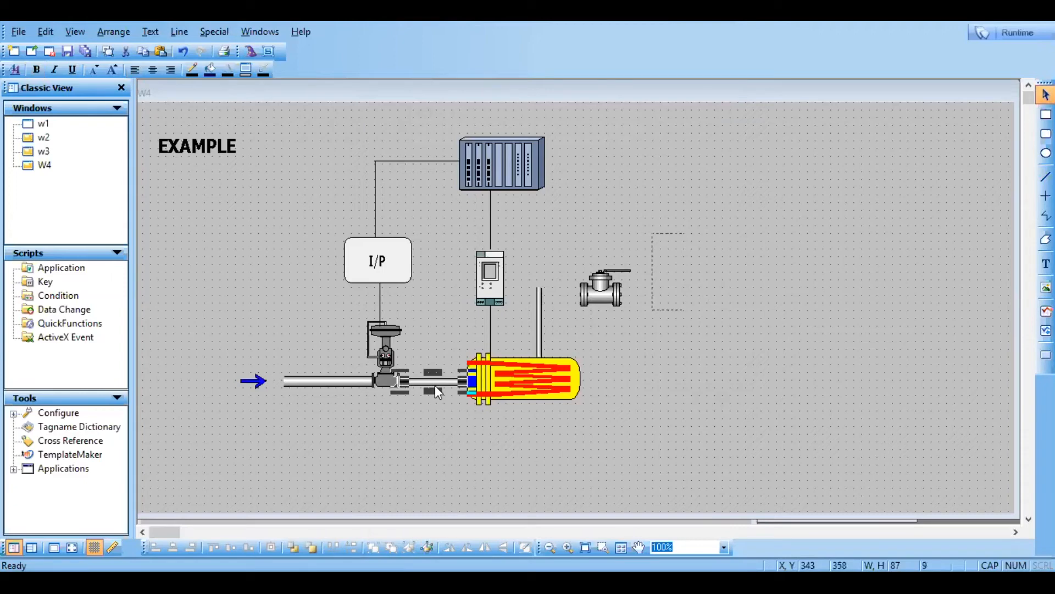
{"action": "key", "text": "ctrl+c"}
{"action": "key", "text": "ctrl+v"}
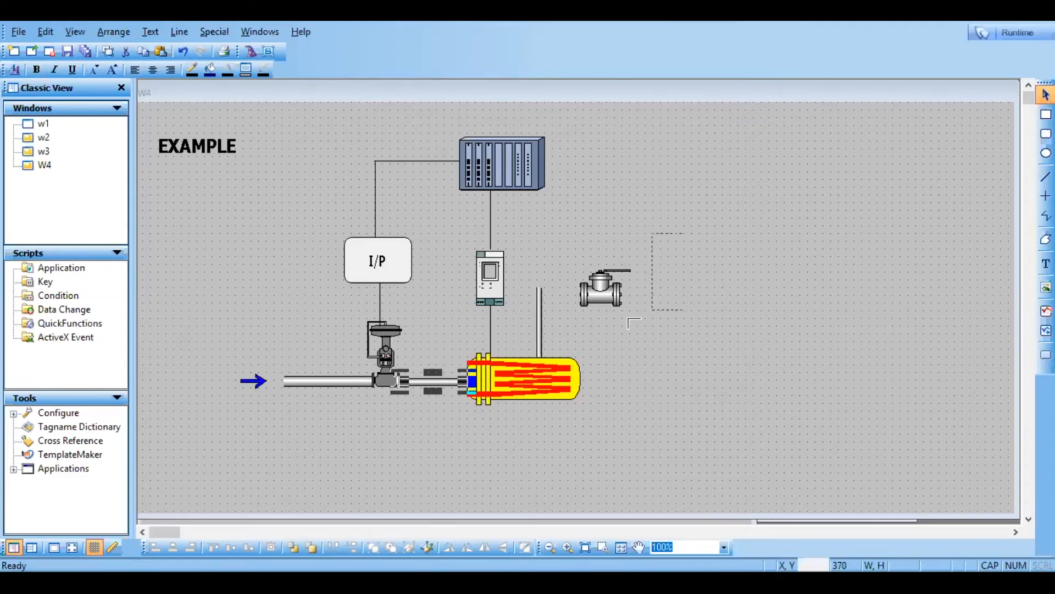
{"action": "left_click", "coordinate": [677, 333]}
Move the hand valve farther from the vertical pipe, to X 620, Y 220
{"action": "left_click_drag", "start_coordinate": [585, 292], "coordinate": [617, 293]}
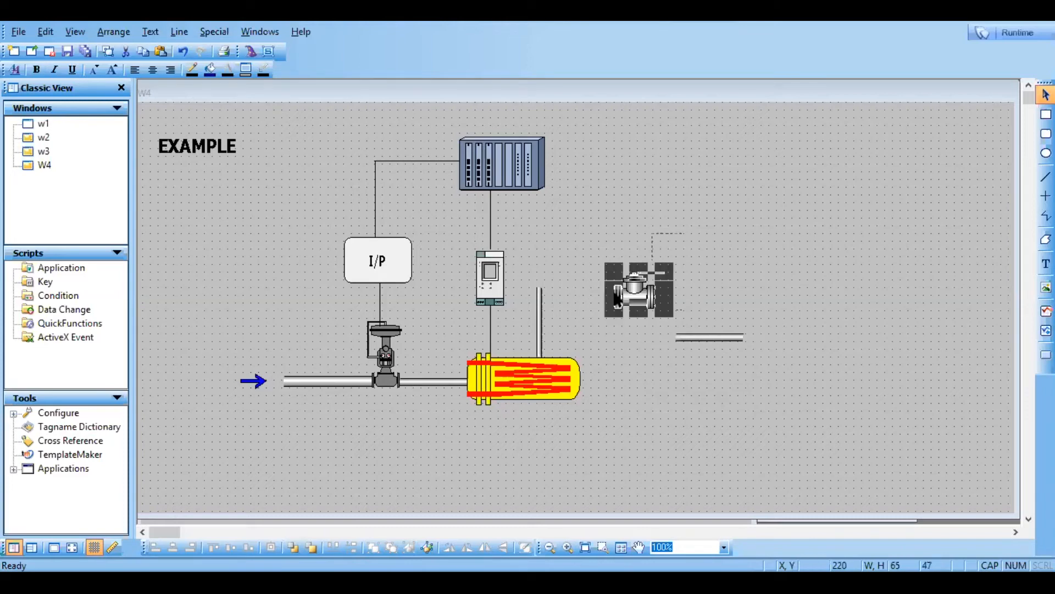
{"action": "left_click", "coordinate": [657, 378]}
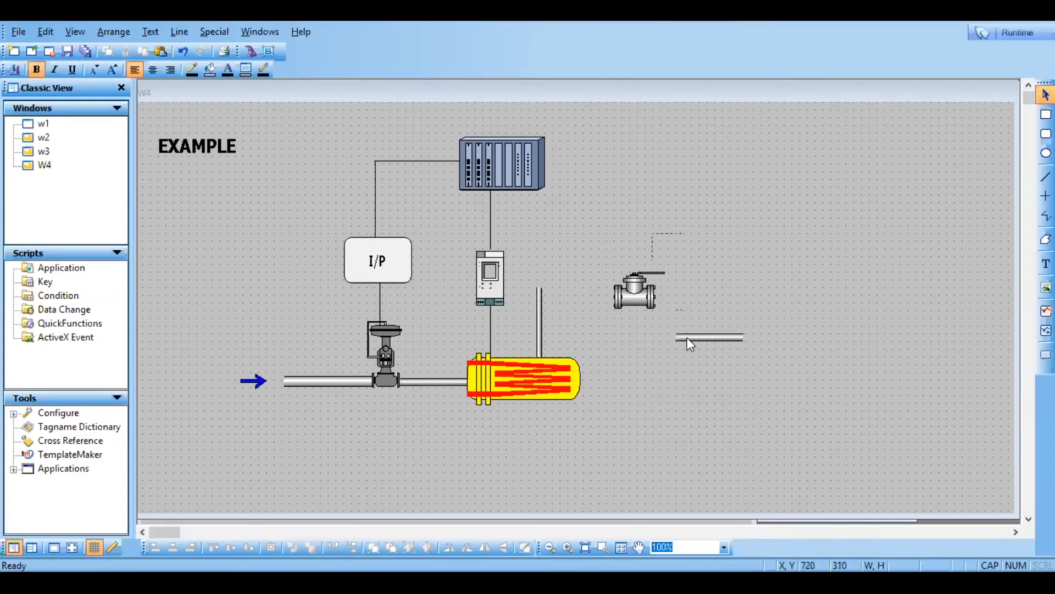
Attach the pasted horizontal pipe to the hand valve and stretch it to the vertical pipe's upper end
{"action": "left_click_drag", "start_coordinate": [687, 338], "coordinate": [565, 298]}
{"action": "left_click", "coordinate": [662, 342]}
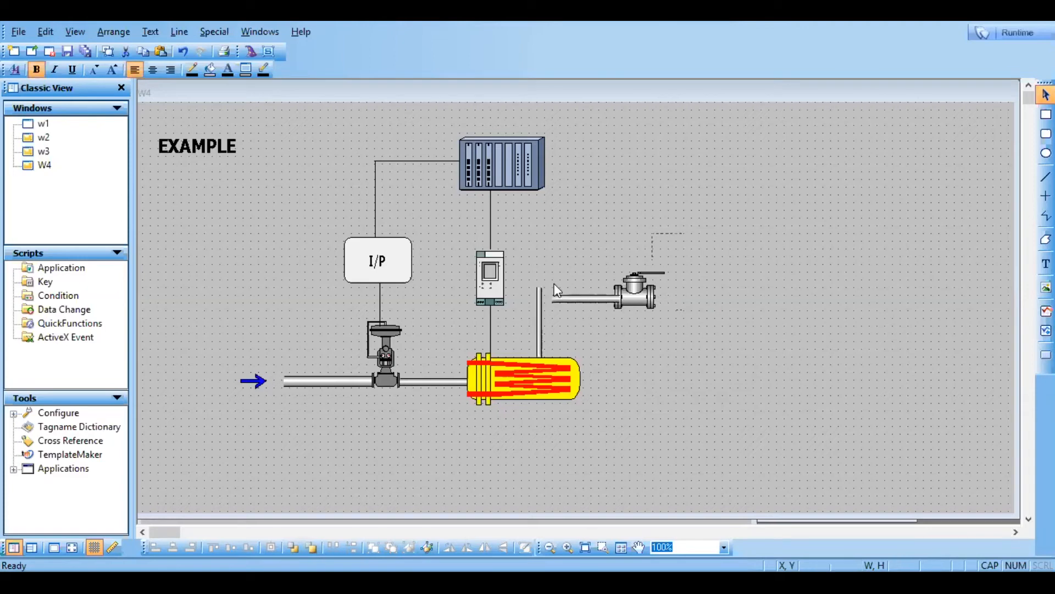
{"action": "left_click", "coordinate": [555, 300]}
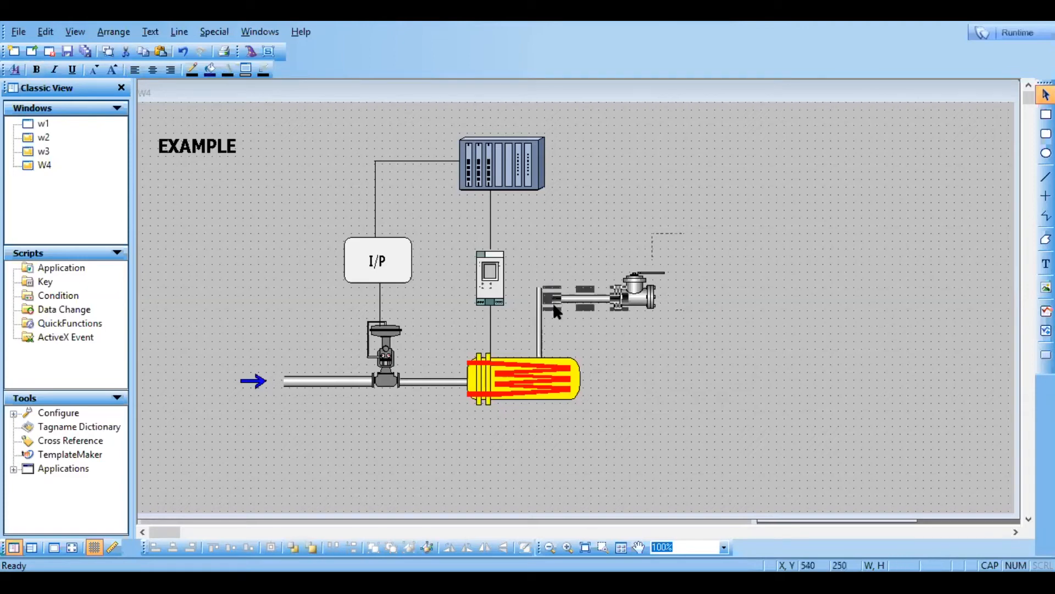
{"action": "left_click_drag", "start_coordinate": [552, 298], "coordinate": [540, 296]}
{"action": "left_click", "coordinate": [556, 321]}
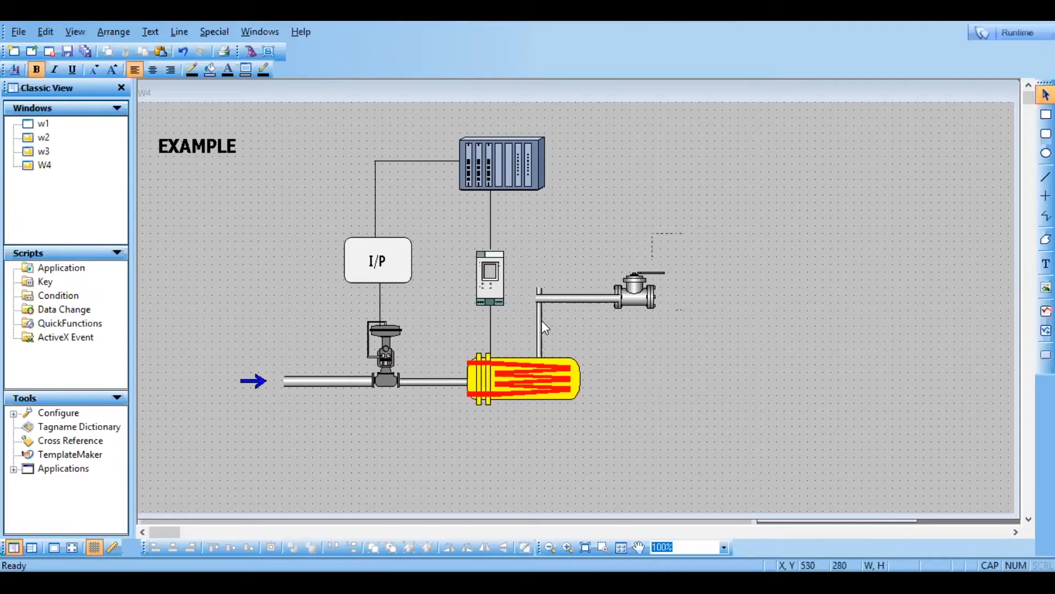
Shorten the vertical pipe above the heater to a height of 81, level with the horizontal pipe
{"action": "left_click", "coordinate": [540, 319]}
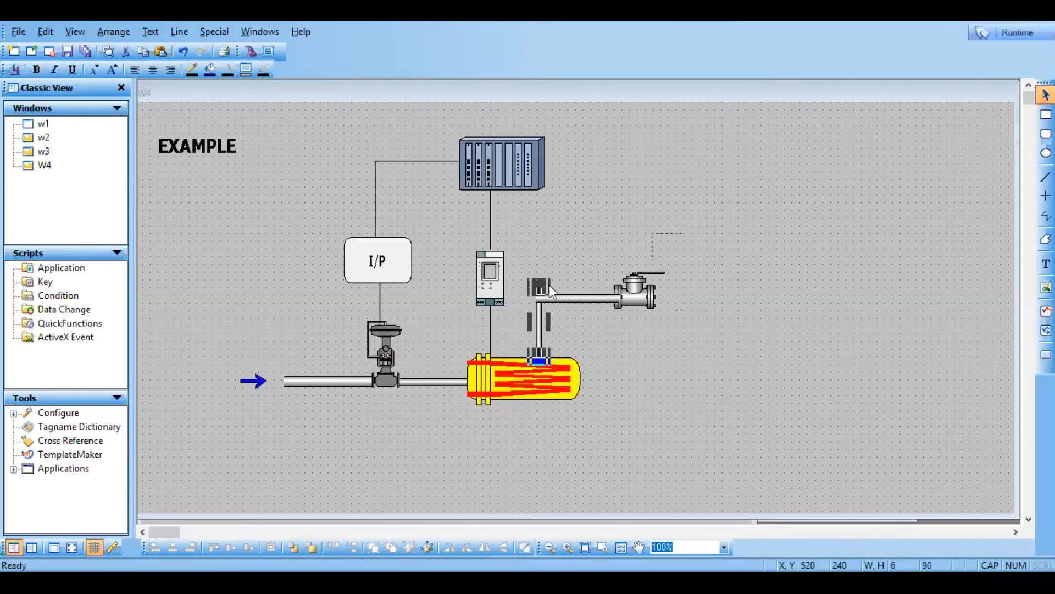
{"action": "left_click_drag", "start_coordinate": [555, 289], "coordinate": [548, 289]}
{"action": "left_click_drag", "start_coordinate": [540, 286], "coordinate": [540, 295]}
{"action": "left_click", "coordinate": [618, 350]}
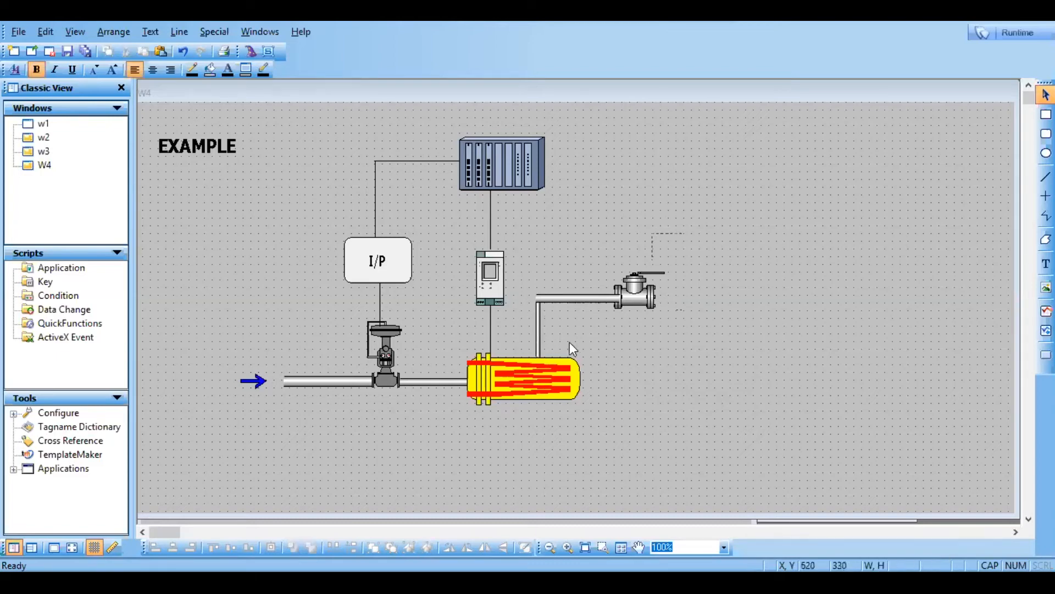
Nudge the vertical pipe sideways to X 520, aligning it with the horizontal pipe's open end
{"action": "left_click", "coordinate": [539, 334]}
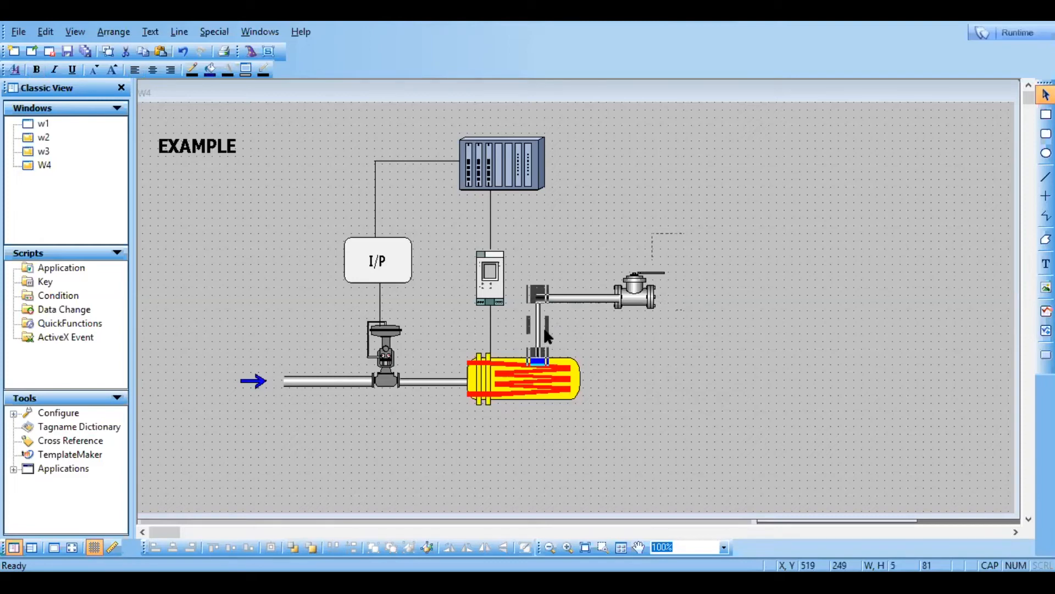
{"action": "left_click_drag", "start_coordinate": [543, 327], "coordinate": [546, 327]}
{"action": "left_click", "coordinate": [585, 348]}
{"action": "left_click_drag", "start_coordinate": [543, 338], "coordinate": [542, 338]}
{"action": "left_click", "coordinate": [549, 304]}
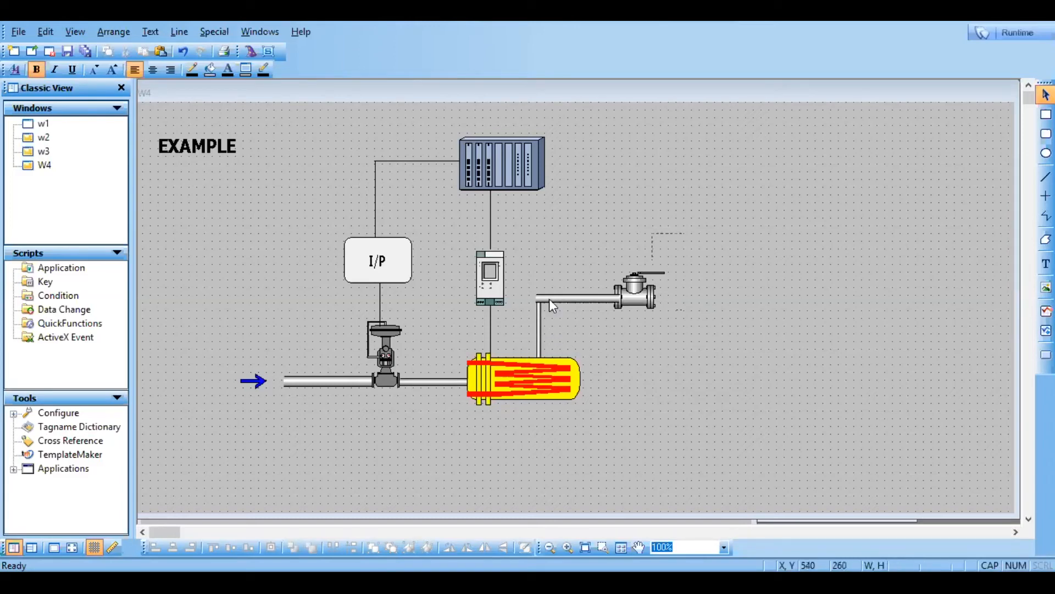
Delete the horizontal pipe between the vertical pipe and the hand valve
{"action": "mouse_move", "coordinate": [549, 299]}
{"action": "left_mouse_down"}
{"action": "mouse_move", "coordinate": [576, 285]}
{"action": "mouse_move", "coordinate": [549, 300]}
{"action": "left_mouse_up"}
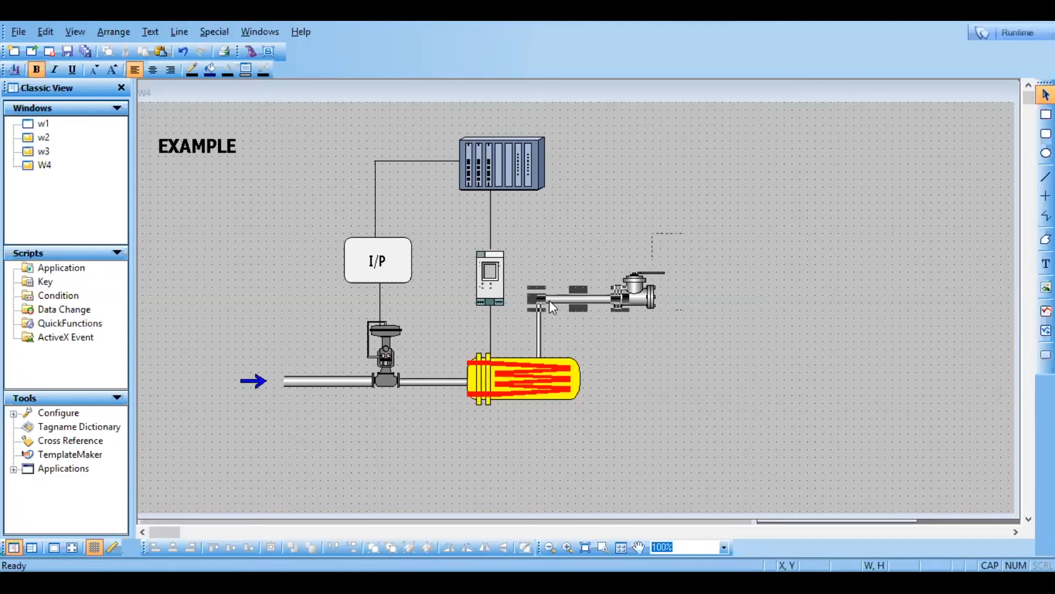
{"action": "left_click", "coordinate": [590, 334]}
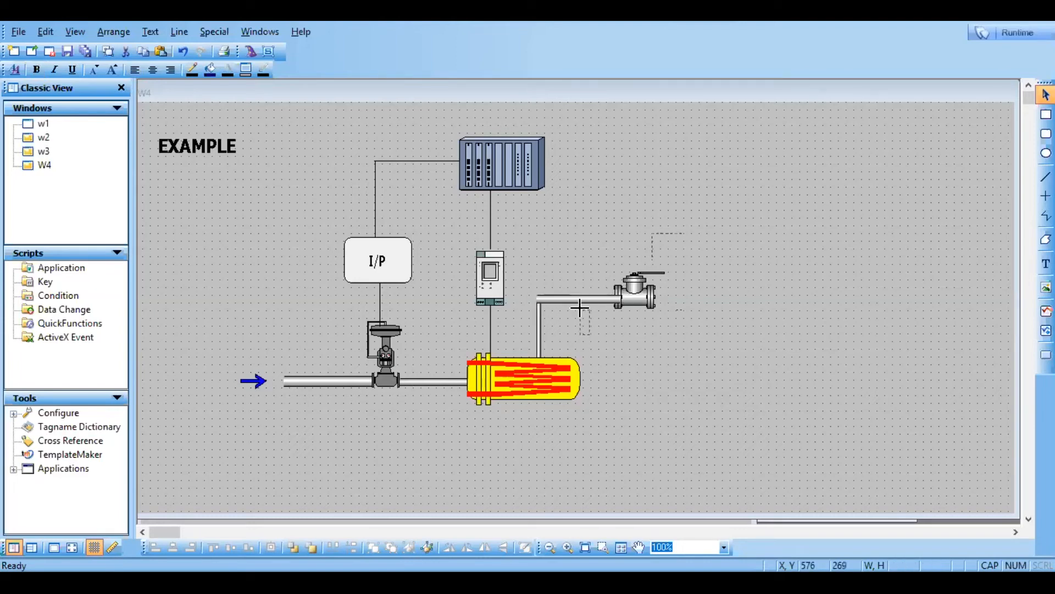
{"action": "left_click", "coordinate": [579, 297]}
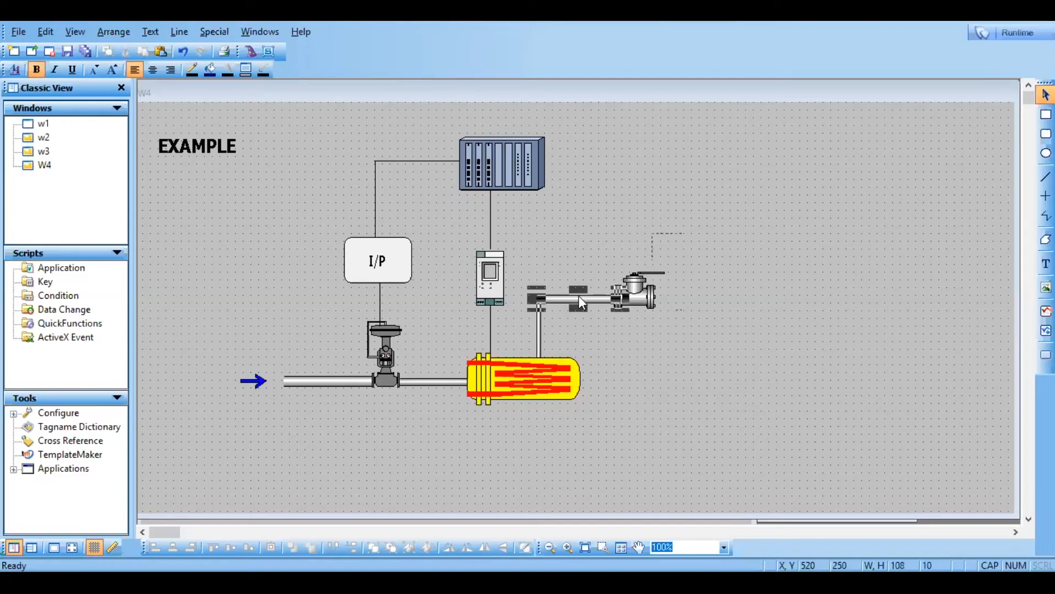
{"action": "mouse_move", "coordinate": [578, 295]}
{"action": "left_mouse_down"}
{"action": "mouse_move", "coordinate": [579, 274]}
{"action": "mouse_move", "coordinate": [574, 301]}
{"action": "left_mouse_up"}
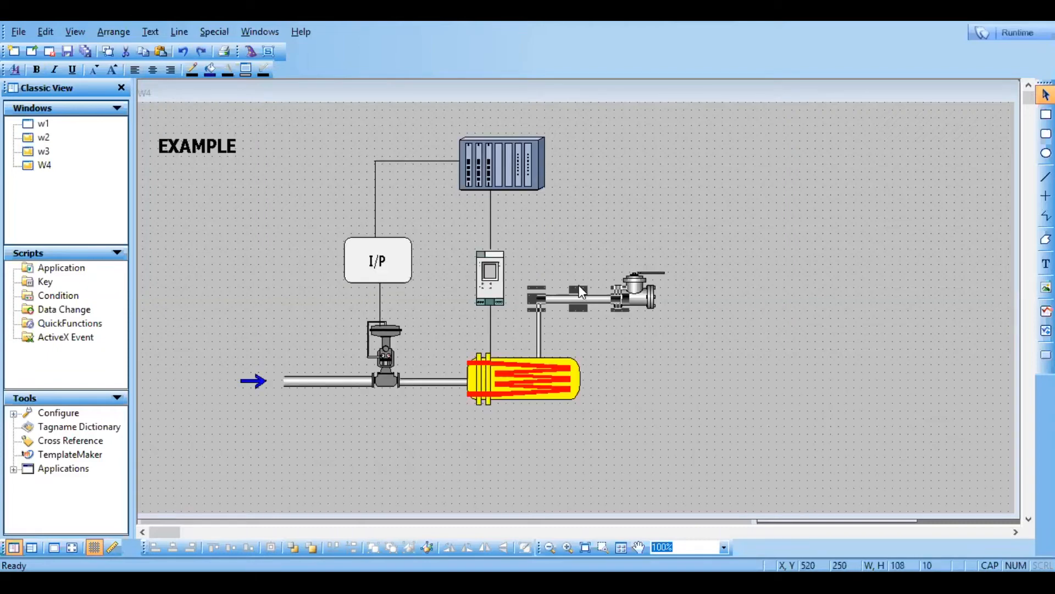
{"action": "key", "text": "Delete"}
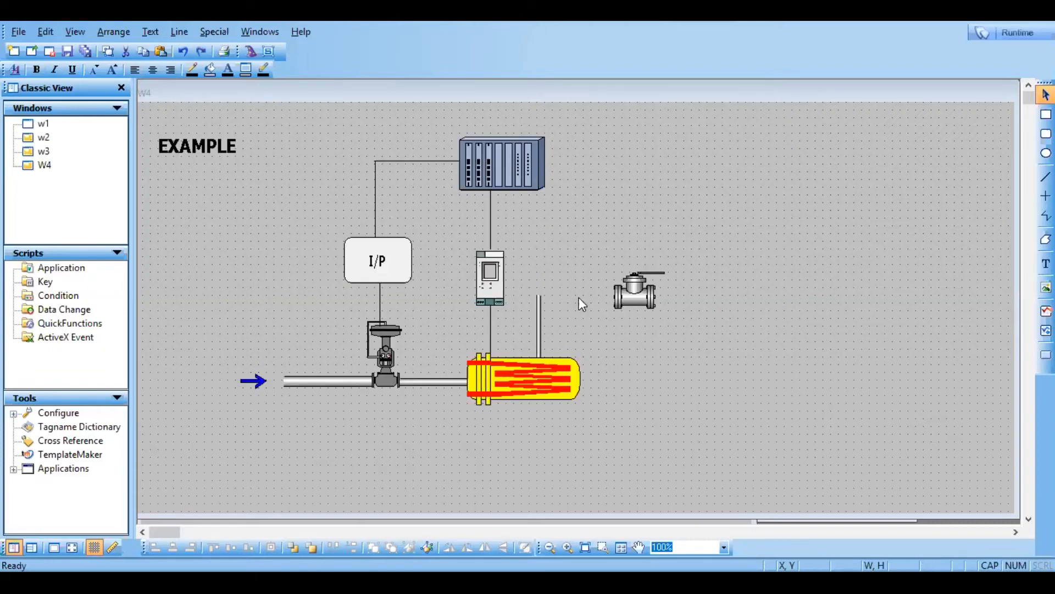
Insert a thin horizontal pipe symbol from the Symbol Factory in the free space beyond the hand valve
{"action": "left_click", "coordinate": [250, 53]}
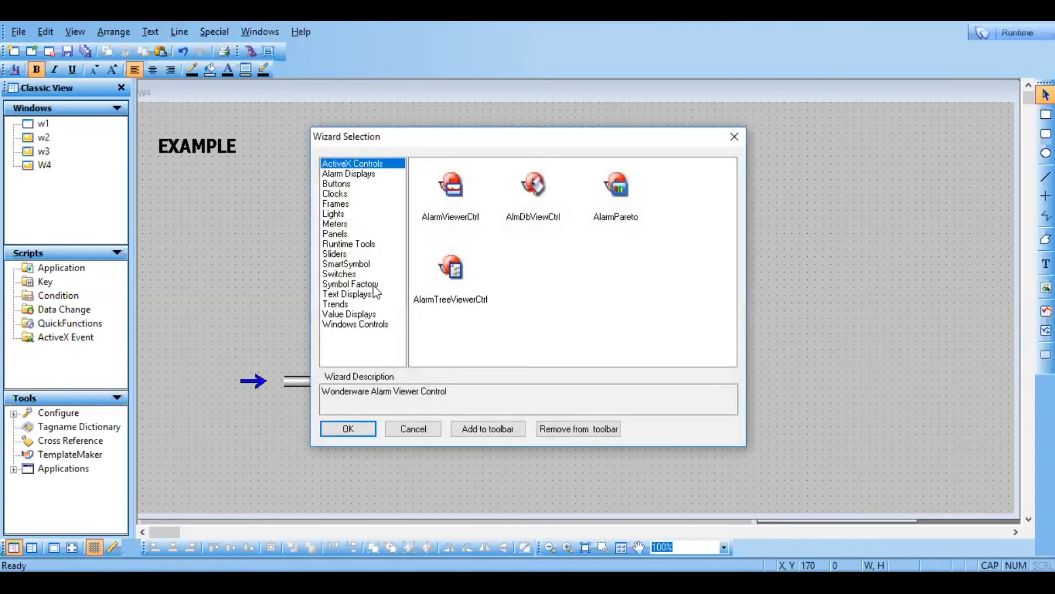
{"action": "left_click", "coordinate": [375, 285]}
{"action": "double_click", "coordinate": [462, 205]}
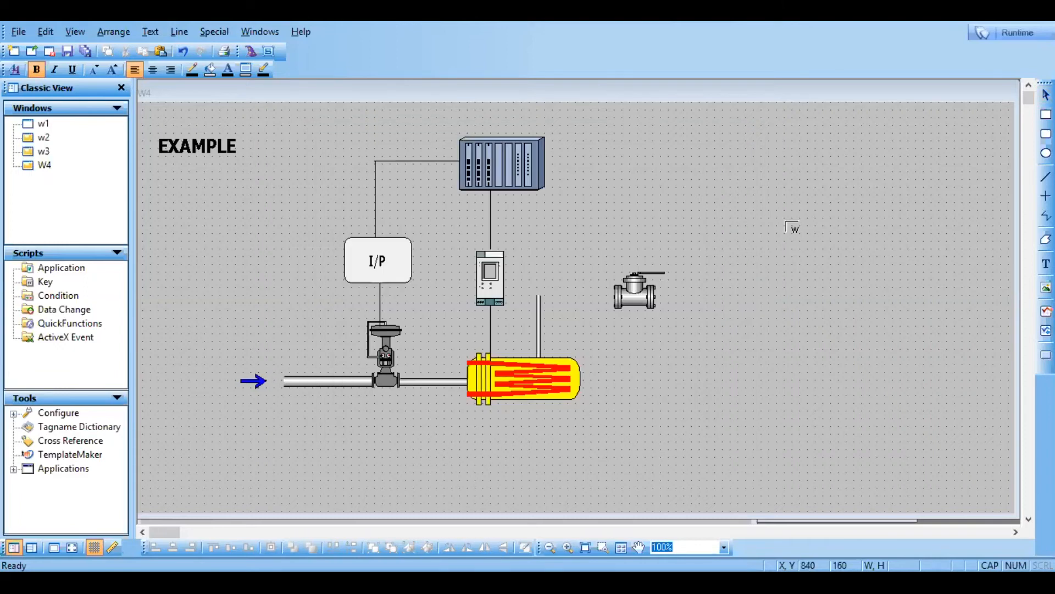
{"action": "left_click", "coordinate": [786, 222]}
{"action": "double_click", "coordinate": [410, 284]}
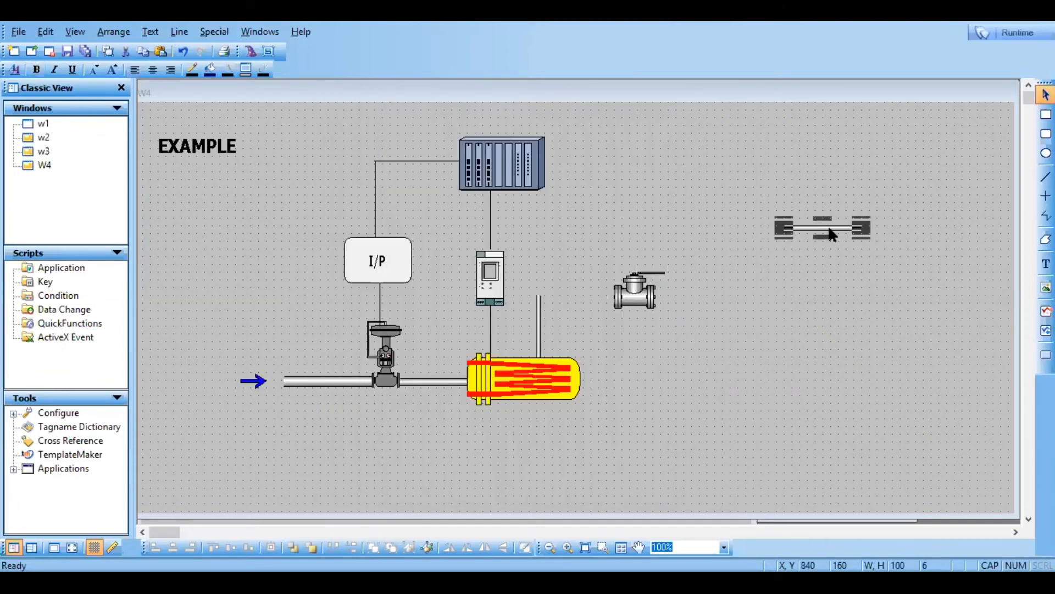
Try to bring the new horizontal pipe closer to the hand valve, and undo the resulting changes
{"action": "left_click_drag", "start_coordinate": [830, 228], "coordinate": [792, 240]}
{"action": "left_click_drag", "start_coordinate": [820, 223], "coordinate": [791, 228]}
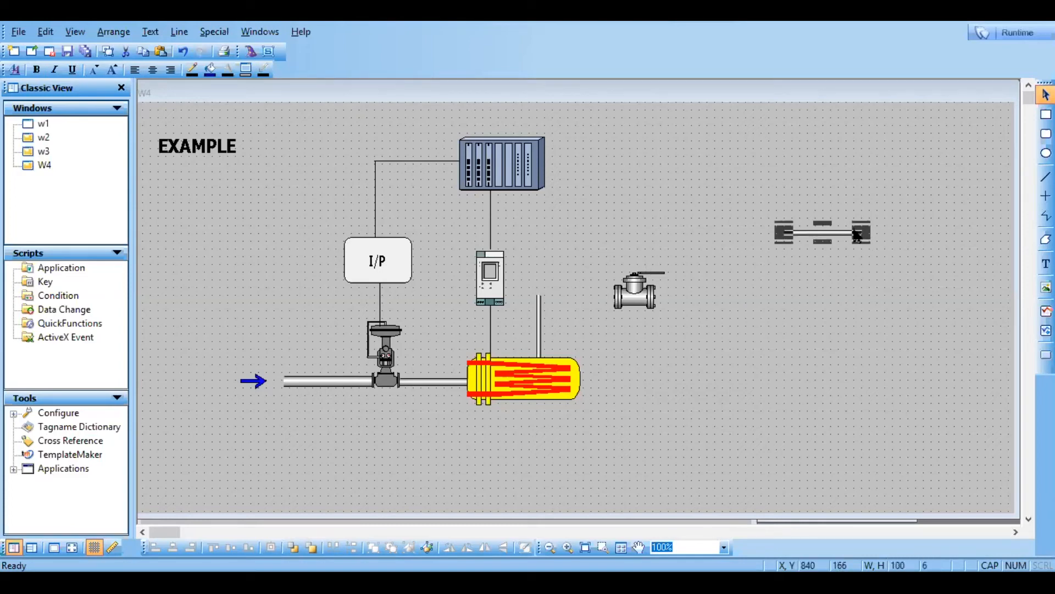
{"action": "left_click_drag", "start_coordinate": [783, 234], "coordinate": [646, 239]}
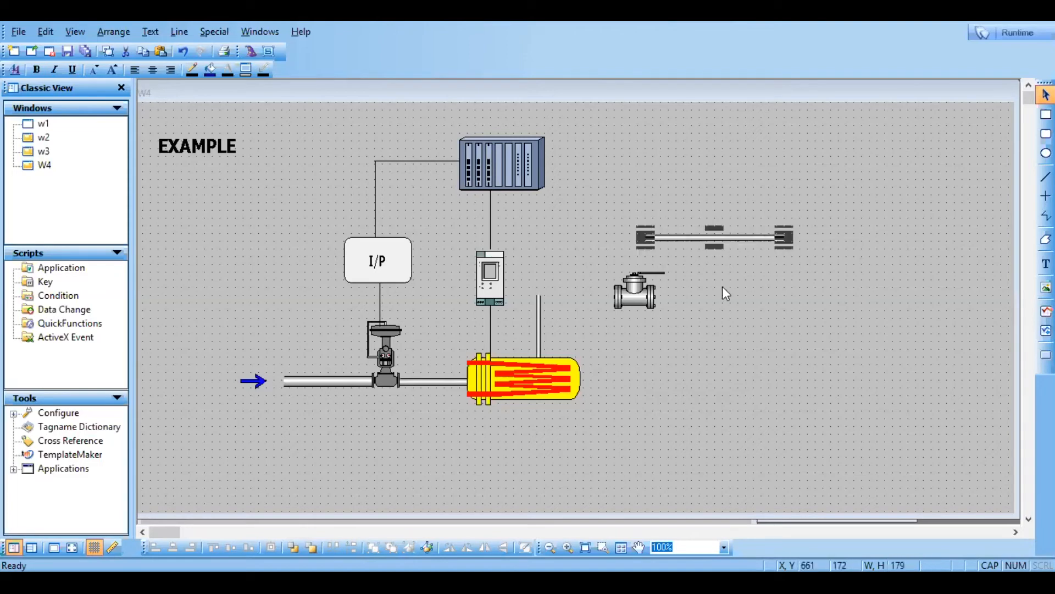
{"action": "key", "text": "ctrl+z"}
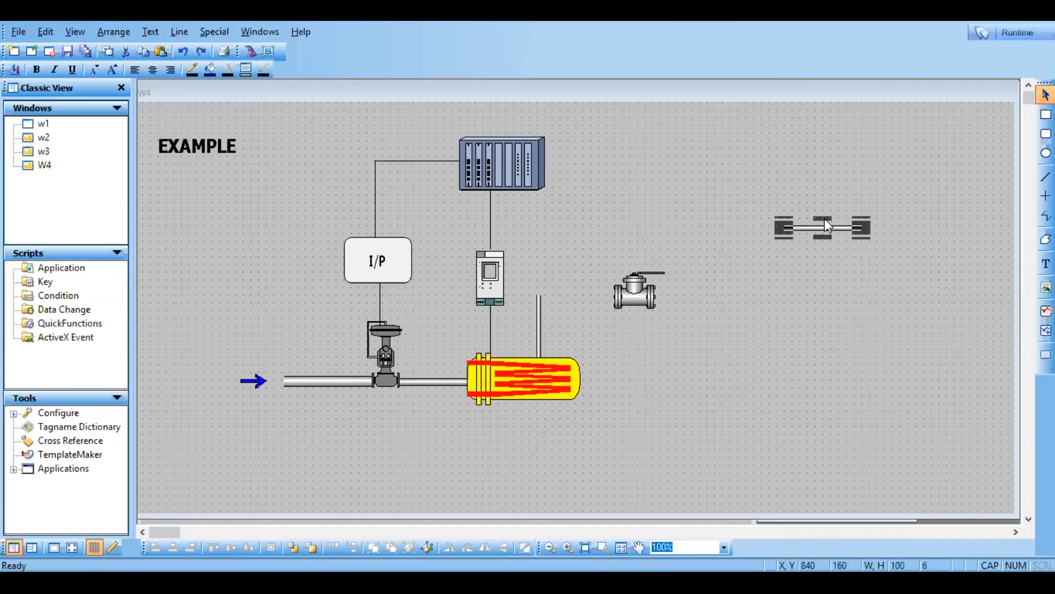
Move the new horizontal pipe to X 520, Y 250 so it joins the vertical pipe's upper end to the hand valve
{"action": "left_click_drag", "start_coordinate": [823, 217], "coordinate": [766, 205]}
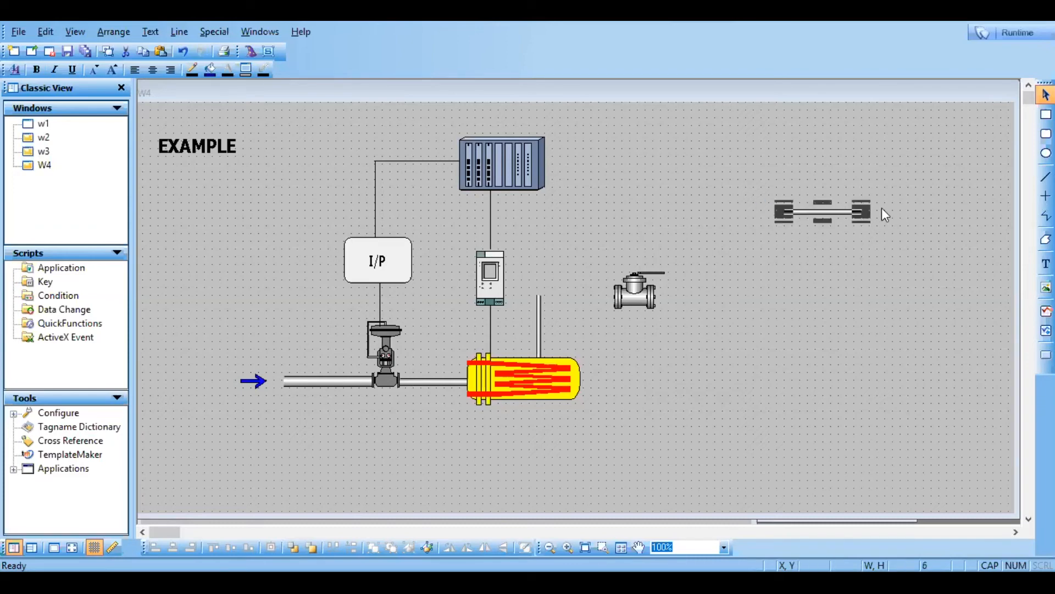
{"action": "key", "text": "Left"}
{"action": "key", "text": "Left"}
{"action": "key", "text": "Left"}
{"action": "key", "text": "Left"}
{"action": "key", "text": "Left"}
{"action": "key", "text": "Left"}
{"action": "key", "text": "Left"}
{"action": "key", "text": "Left"}
{"action": "key", "text": "Left"}
{"action": "key", "text": "Left"}
{"action": "key", "text": "Left"}
{"action": "key", "text": "Left"}
{"action": "key", "text": "Left"}
{"action": "key", "text": "Left"}
{"action": "key", "text": "Left"}
{"action": "key", "text": "Left"}
{"action": "key", "text": "Left"}
{"action": "key", "text": "Left"}
{"action": "key", "text": "Left"}
{"action": "key", "text": "Left"}
{"action": "key", "text": "Left"}
{"action": "key", "text": "Left"}
{"action": "key", "text": "Left"}
{"action": "key", "text": "Left"}
{"action": "key", "text": "Left"}
{"action": "key", "text": "Left"}
{"action": "key", "text": "Left"}
{"action": "key", "text": "Left"}
{"action": "key", "text": "Left"}
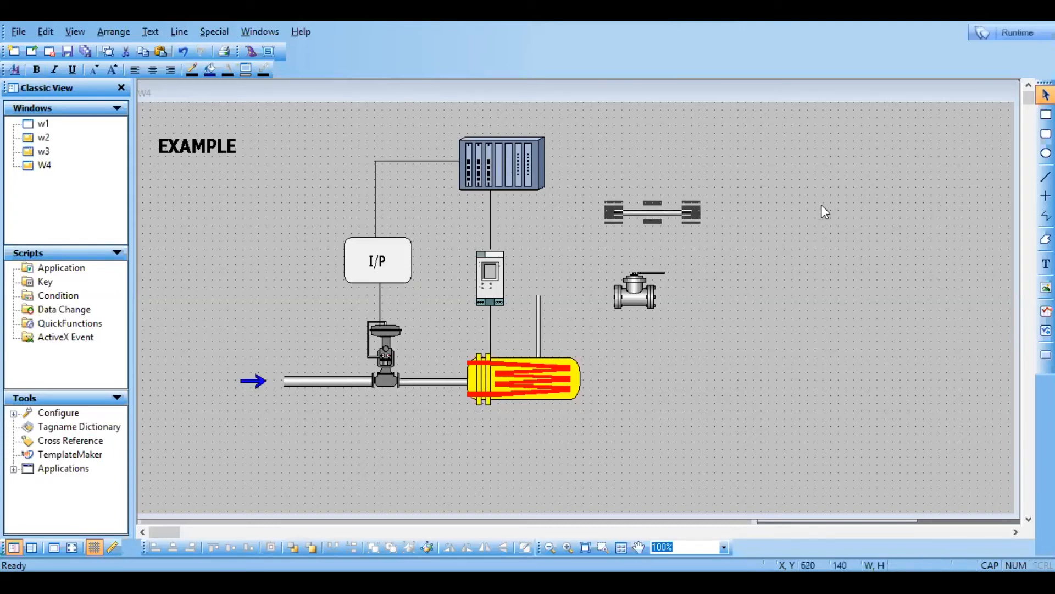
{"action": "key", "text": "Down"}
{"action": "key", "text": "Down"}
{"action": "key", "text": "Down"}
{"action": "key", "text": "Down"}
{"action": "key", "text": "Down"}
{"action": "key", "text": "Down"}
{"action": "key", "text": "Down"}
{"action": "key", "text": "Down"}
{"action": "key", "text": "Down"}
{"action": "key", "text": "Down"}
{"action": "key", "text": "Down"}
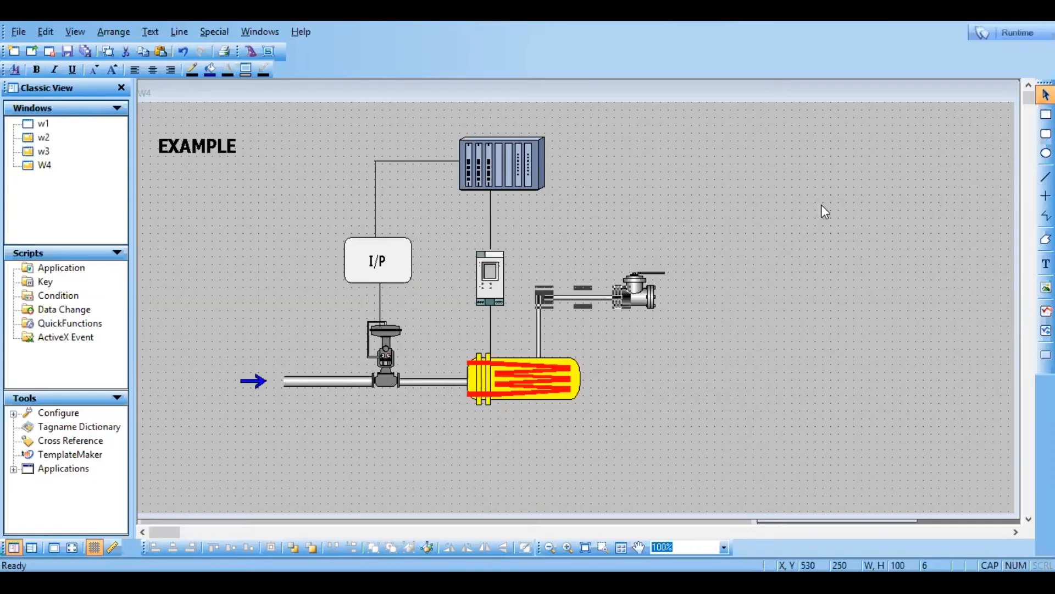
{"action": "left_click", "coordinate": [761, 324]}
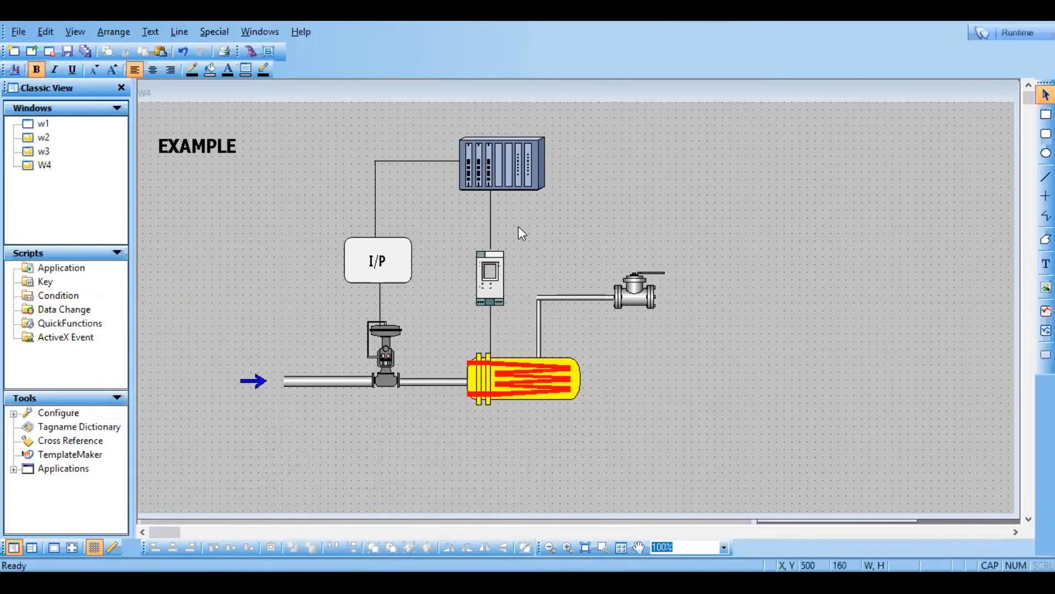
Duplicate the horizontal pipe and place the copy on the hand valve's outlet side at X 660, Y 250
{"action": "left_click", "coordinate": [559, 299]}
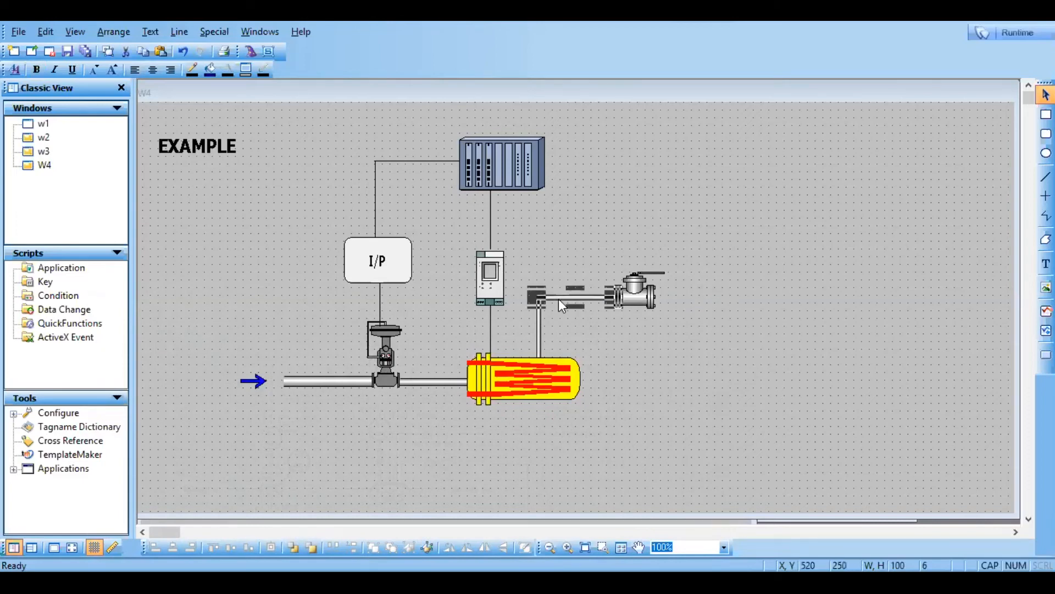
{"action": "left_click_drag", "start_coordinate": [559, 299], "coordinate": [686, 290]}
{"action": "key", "text": "Down"}
{"action": "key", "text": "Down"}
{"action": "key", "text": "Up"}
{"action": "key", "text": "Left"}
{"action": "key", "text": "Left"}
{"action": "key", "text": "Left"}
{"action": "key", "text": "Left"}
{"action": "key", "text": "Left"}
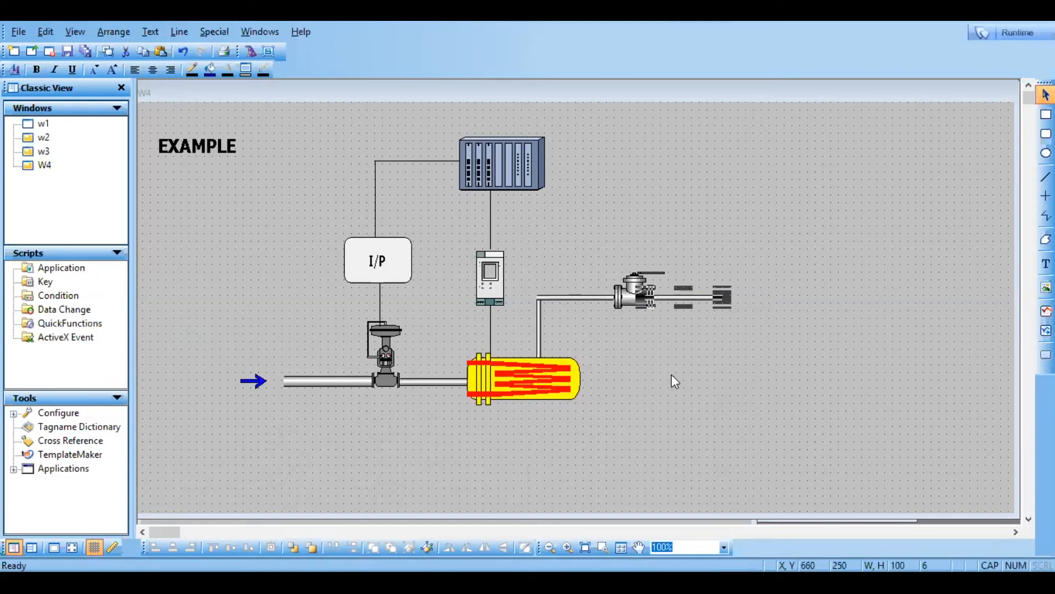
Arrange the stacking order so the hand valve covers the inner ends of the adjoining horizontal pipes
{"action": "left_click", "coordinate": [641, 345]}
{"action": "left_click", "coordinate": [629, 300]}
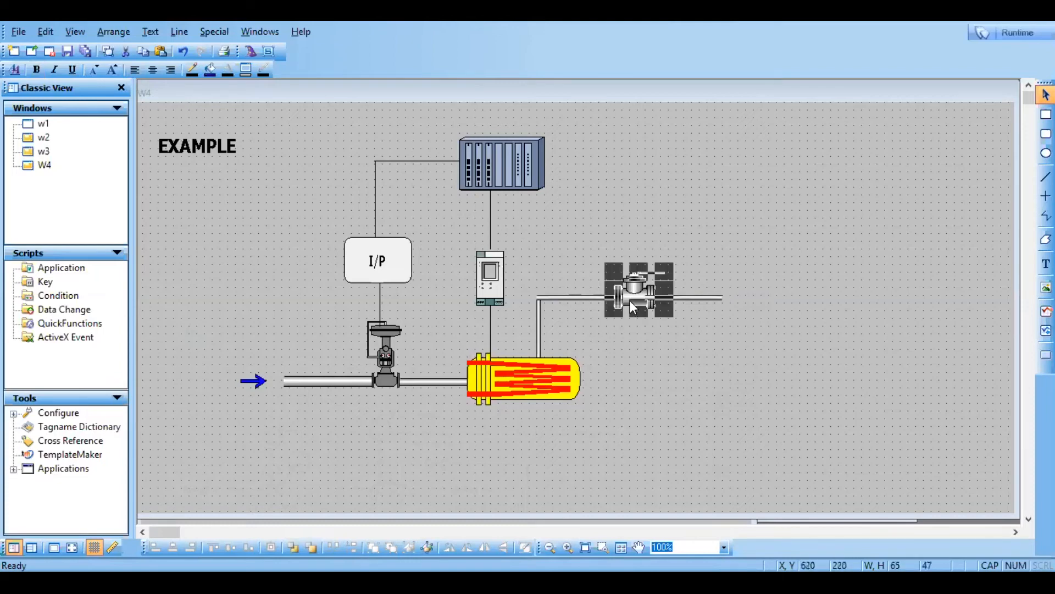
{"action": "right_click", "coordinate": [629, 300]}
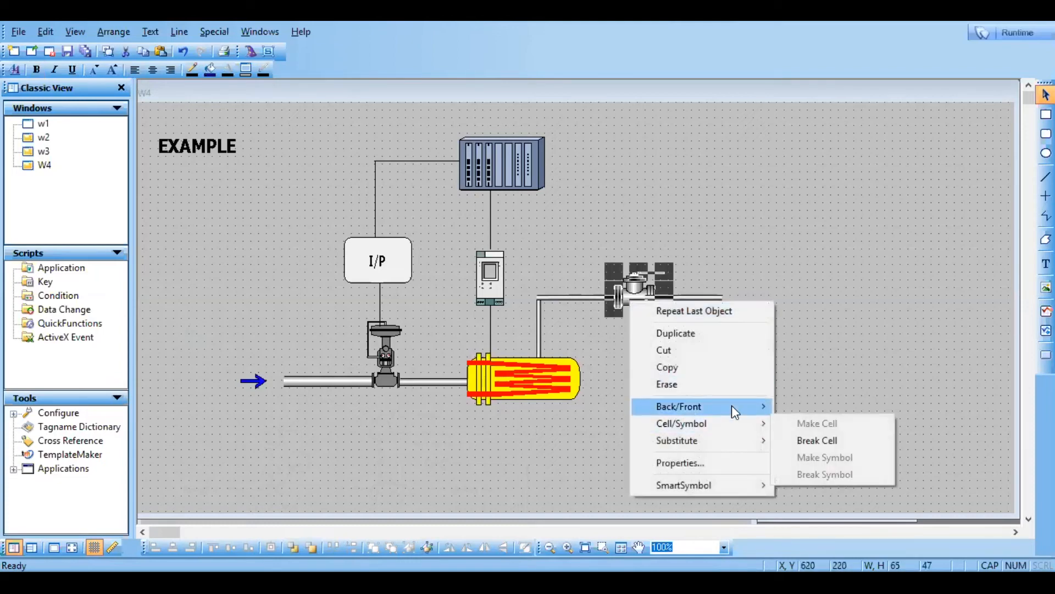
{"action": "mouse_move", "coordinate": [731, 405]}
{"action": "left_click", "coordinate": [806, 413]}
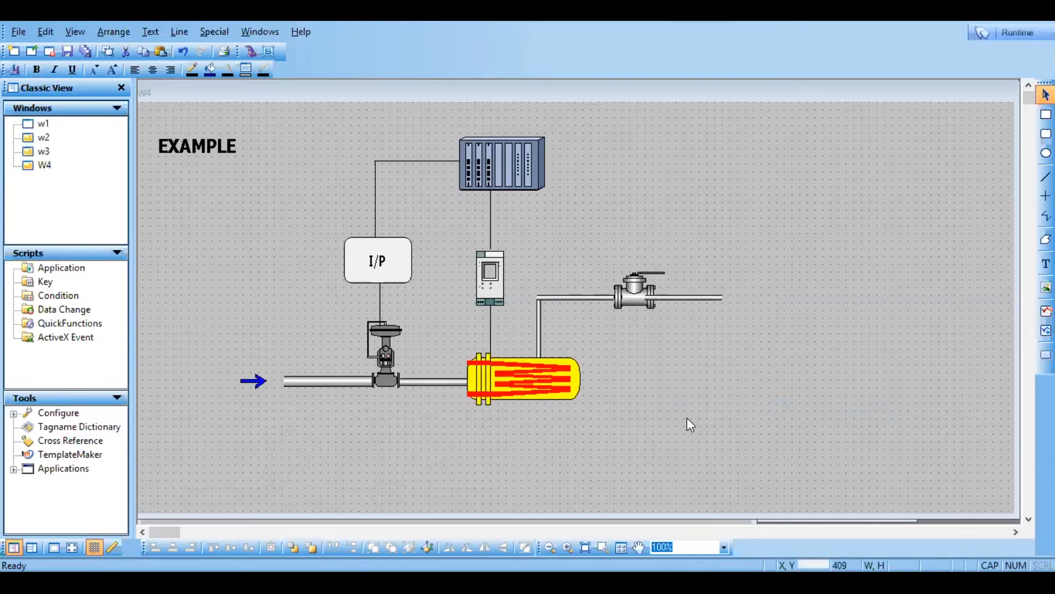
{"action": "right_click", "coordinate": [688, 298]}
{"action": "mouse_move", "coordinate": [790, 412]}
{"action": "left_click", "coordinate": [874, 404]}
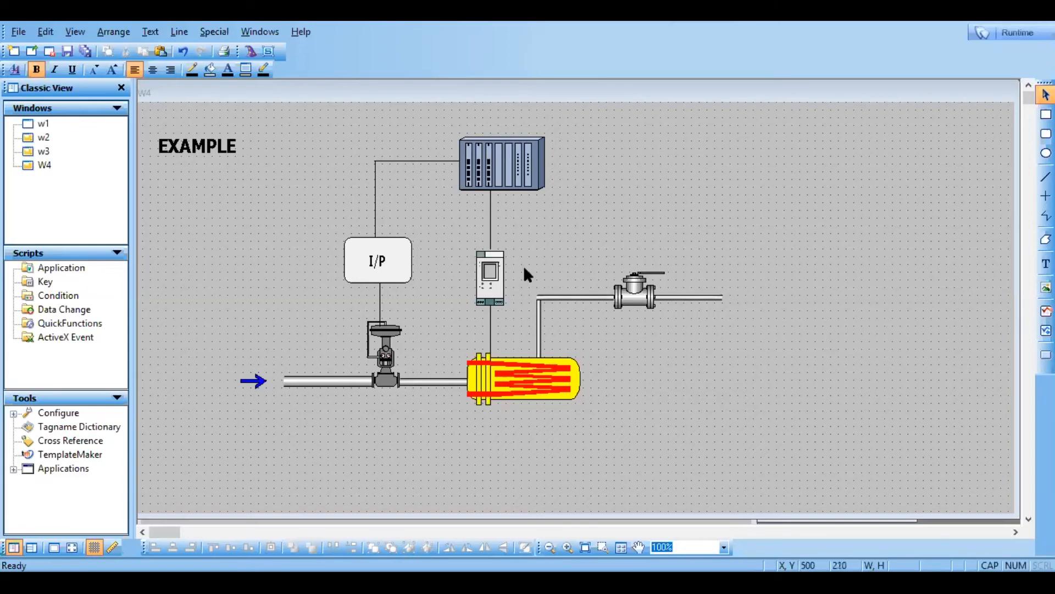
Duplicate the vertical pipe above the heater and place the copy beside it at X 500, Y 250
{"action": "left_click", "coordinate": [540, 340]}
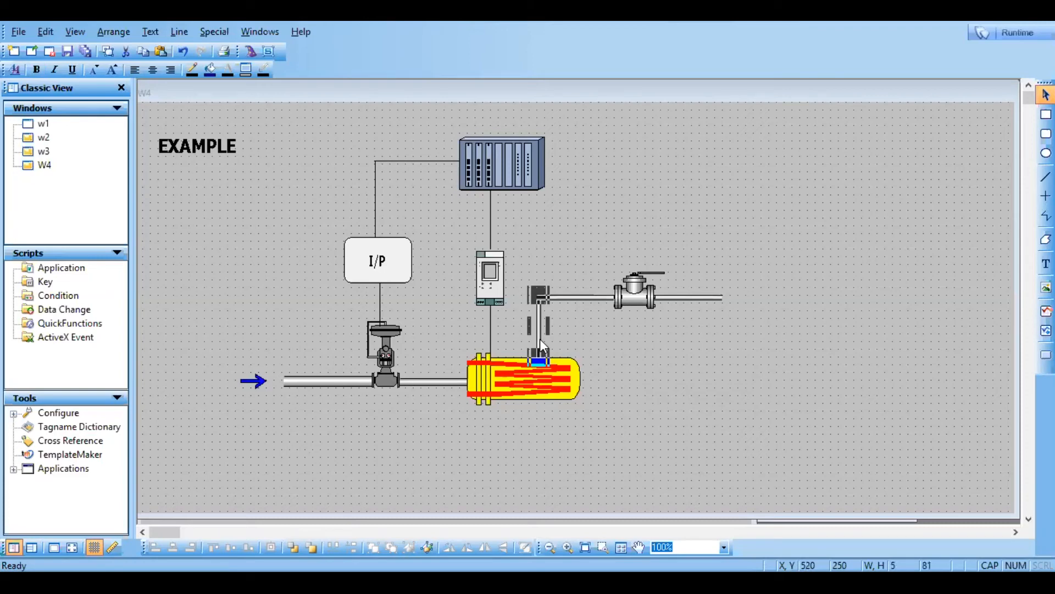
{"action": "left_click_drag", "start_coordinate": [539, 324], "coordinate": [509, 355]}
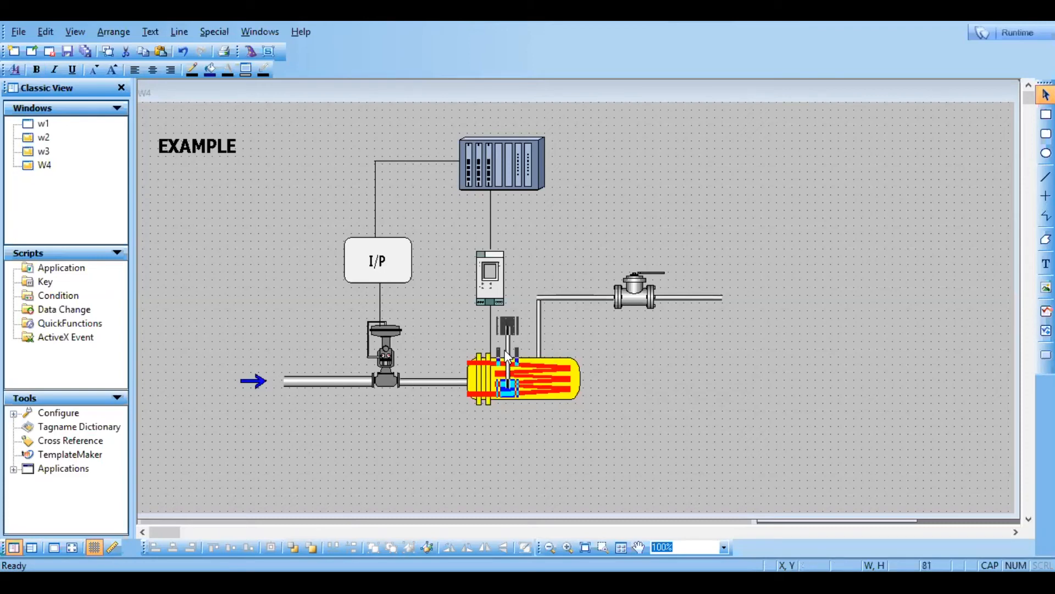
{"action": "key", "text": "Up"}
{"action": "key", "text": "Up"}
{"action": "key", "text": "Up"}
{"action": "key", "text": "Up"}
{"action": "key", "text": "Up"}
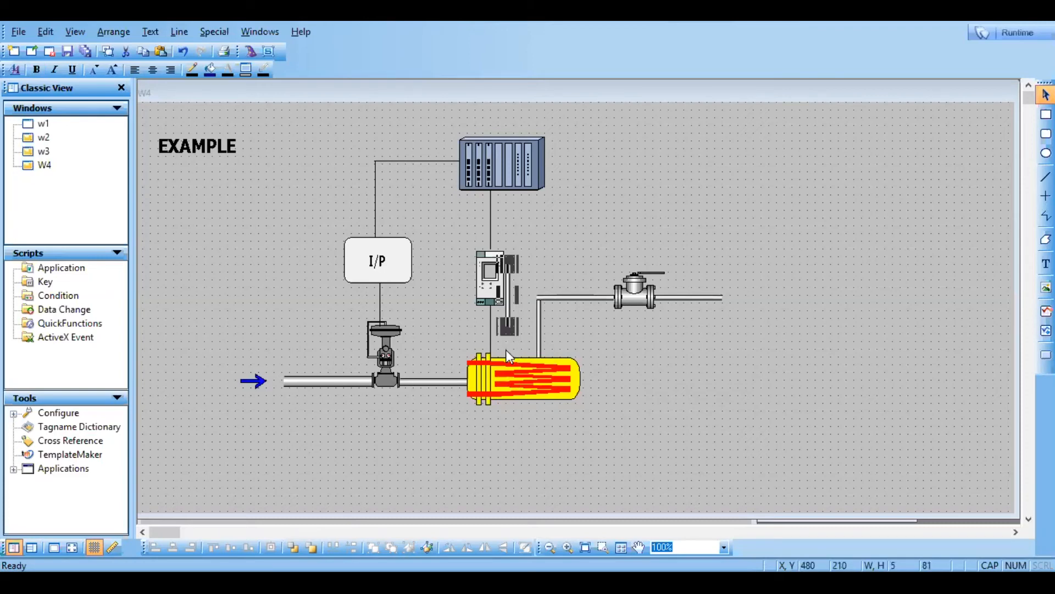
{"action": "key", "text": "Down"}
{"action": "key", "text": "Right"}
{"action": "key", "text": "Right"}
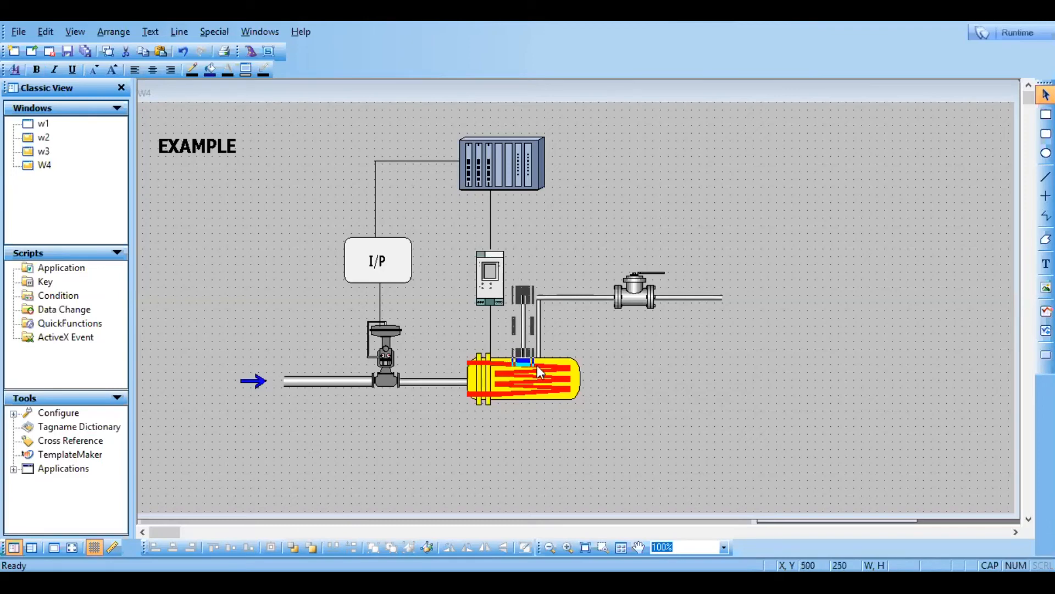
{"action": "left_click", "coordinate": [566, 315]}
Stretch the copied vertical pipe taller and wider, to 9 by 142 at X 499, Y 189, keeping its lower end on the heater
{"action": "left_click", "coordinate": [523, 308]}
{"action": "left_click_drag", "start_coordinate": [523, 291], "coordinate": [521, 247]}
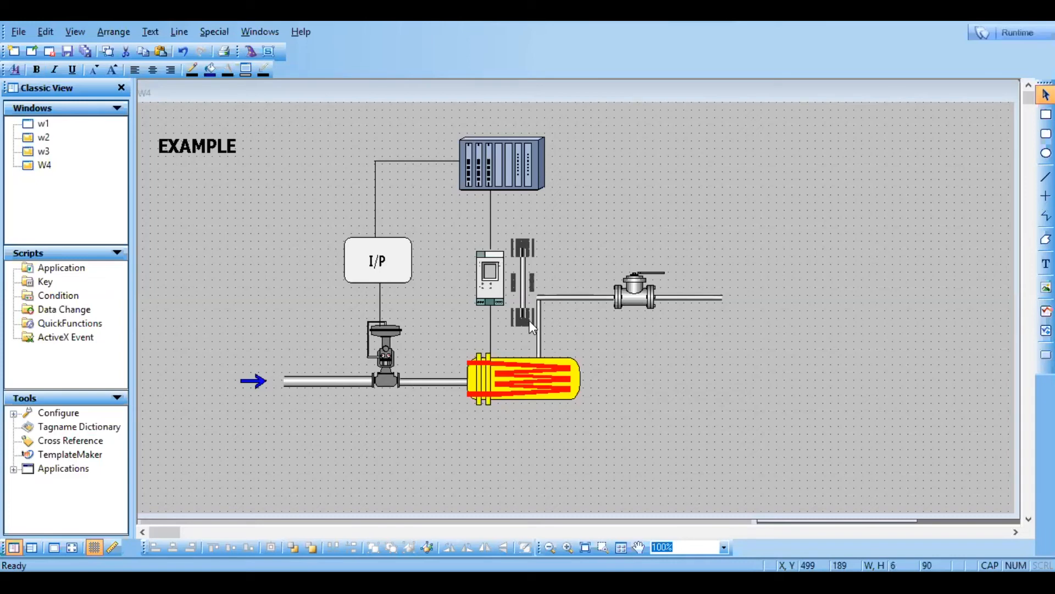
{"action": "left_click_drag", "start_coordinate": [533, 321], "coordinate": [525, 357]}
{"action": "left_click", "coordinate": [629, 378]}
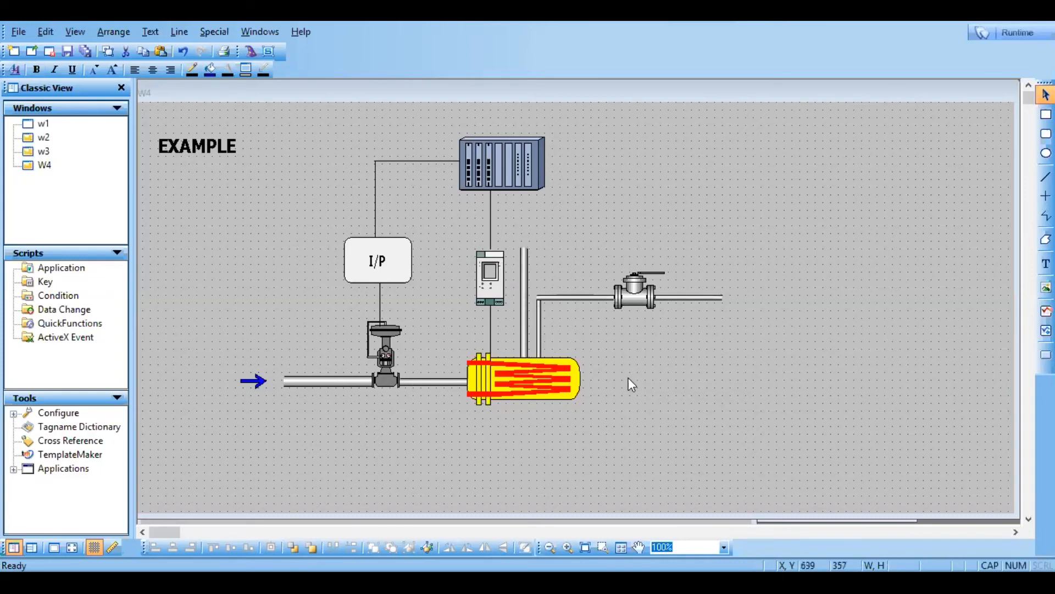
Duplicate the tall vertical pipe, placing the copy at X 580, Y 140, and break the copy's cell
{"action": "left_click", "coordinate": [523, 256]}
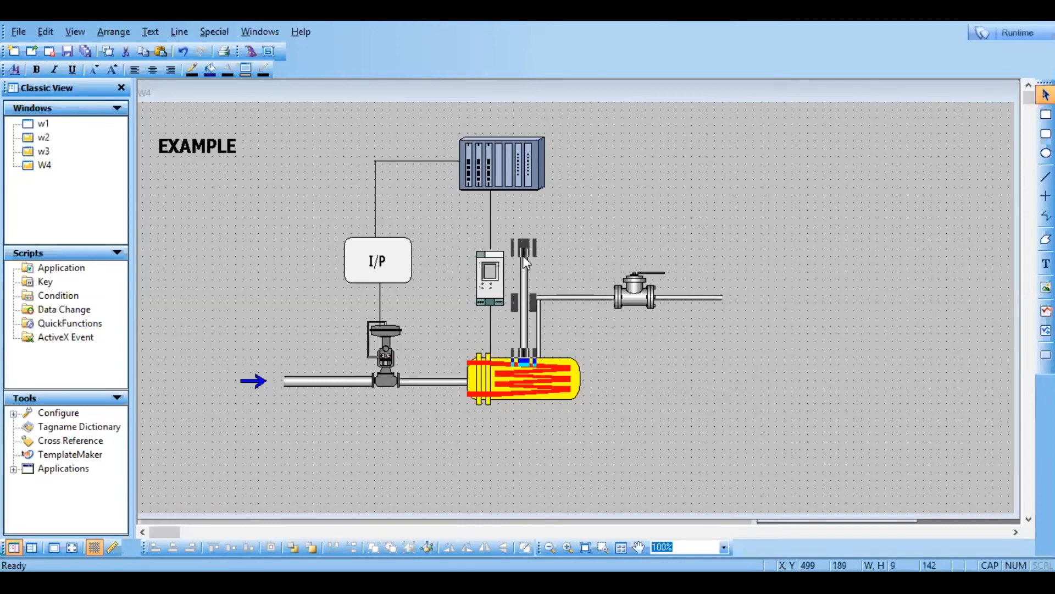
{"action": "left_click_drag", "start_coordinate": [523, 255], "coordinate": [585, 212]}
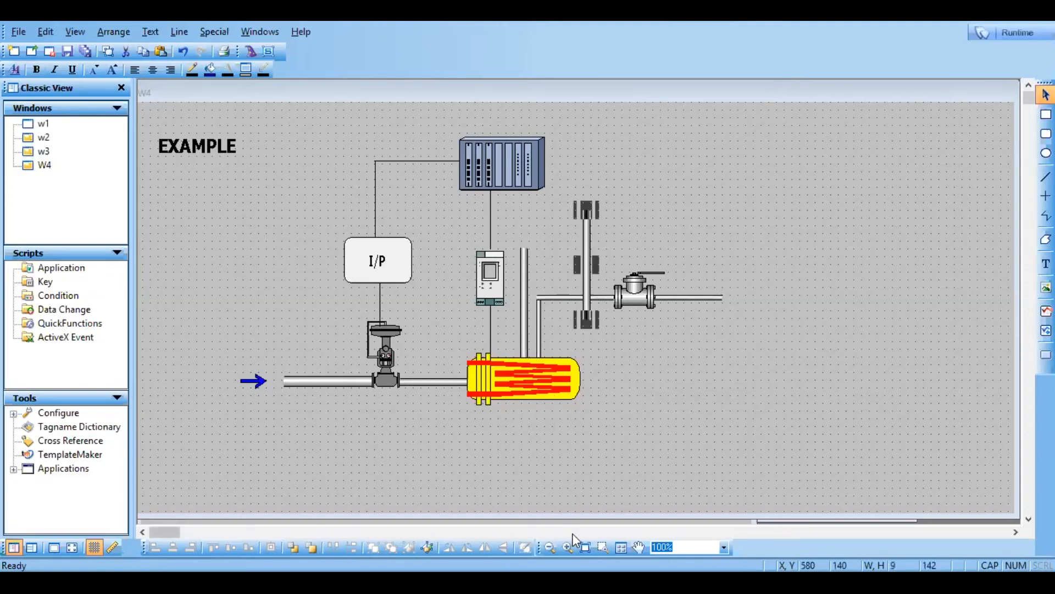
{"action": "right_click", "coordinate": [586, 233]}
{"action": "mouse_move", "coordinate": [709, 356]}
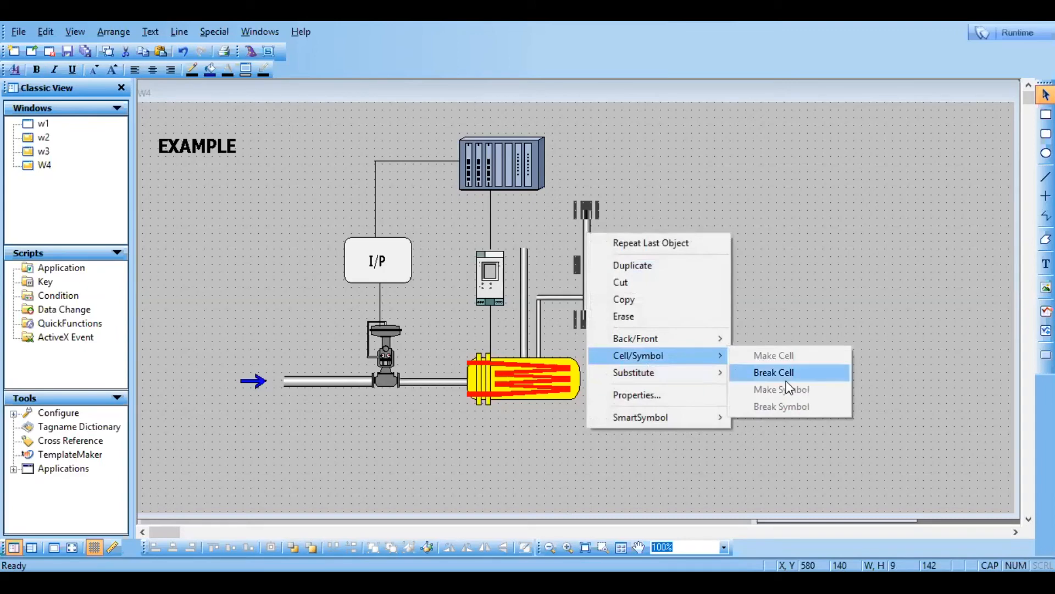
{"action": "left_click", "coordinate": [786, 380]}
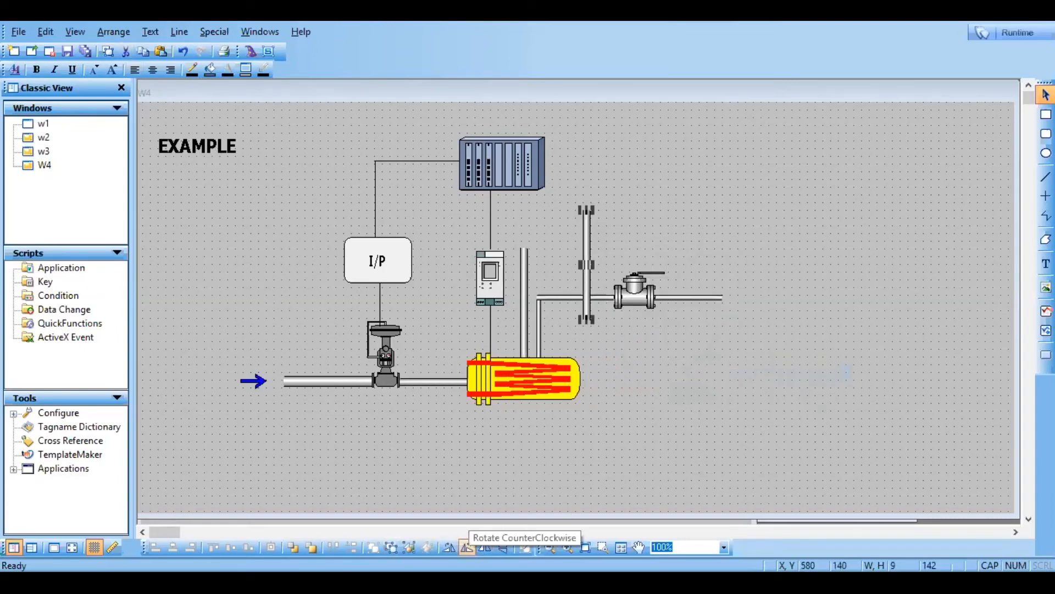
Rotate the pipe copy counterclockwise and, in window W4, move it to X 500, Y 190 to meet the tall pipe's upper end
{"action": "left_click", "coordinate": [467, 547]}
{"action": "left_click", "coordinate": [668, 523]}
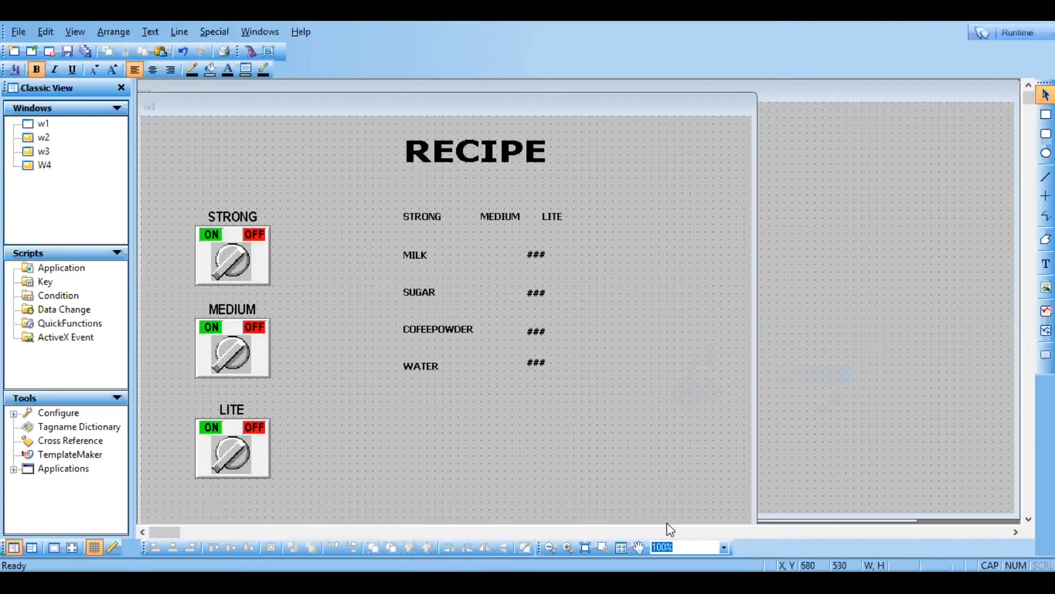
{"action": "double_click", "coordinate": [45, 165]}
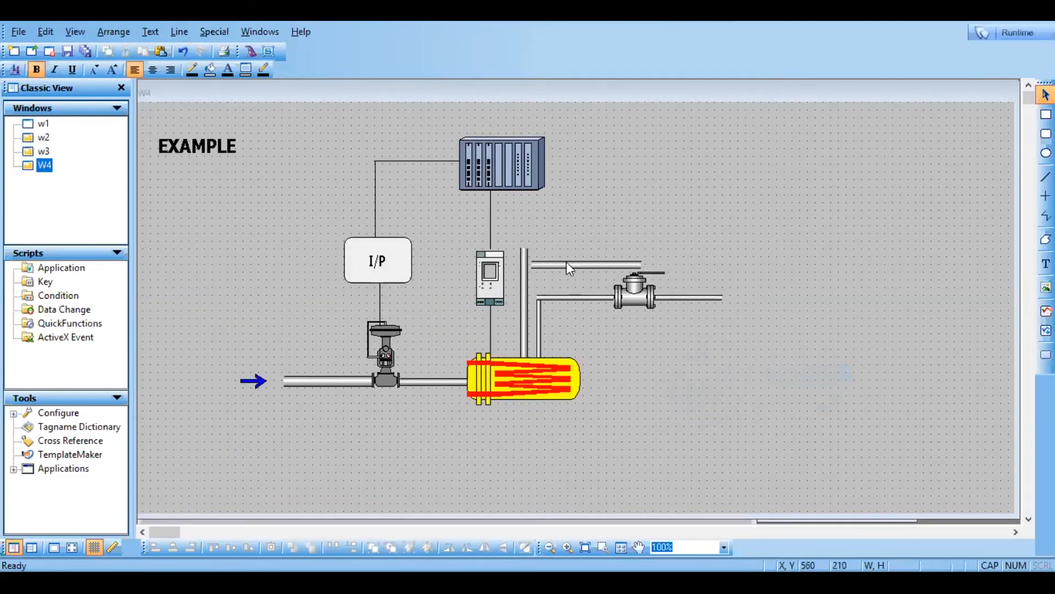
{"action": "left_click_drag", "start_coordinate": [566, 262], "coordinate": [559, 246]}
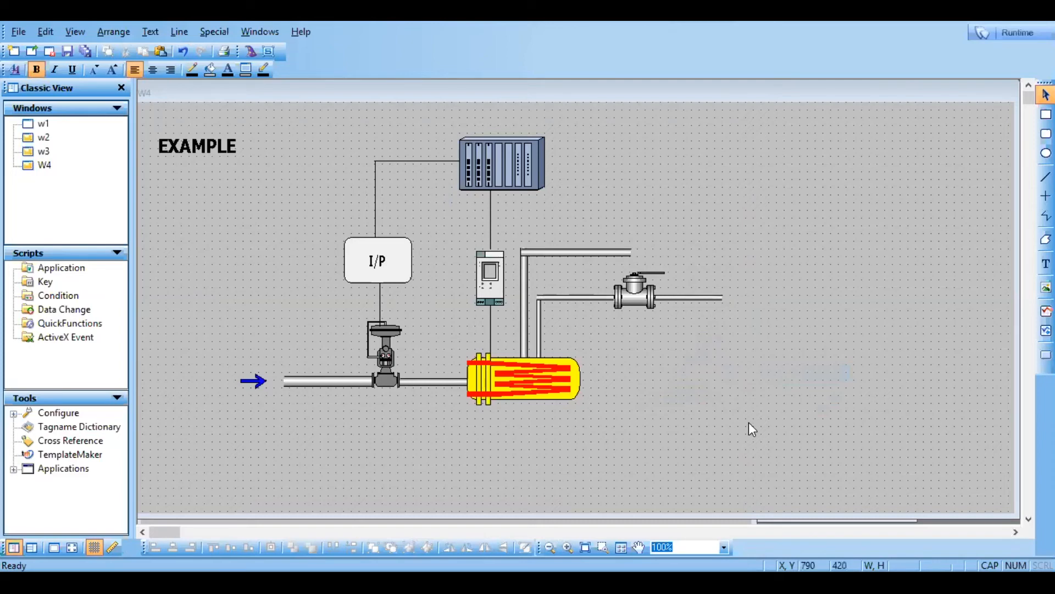
Lengthen the upper horizontal pipe until it extends slightly past the end of the hand valve's outlet pipe
{"action": "left_click", "coordinate": [594, 252]}
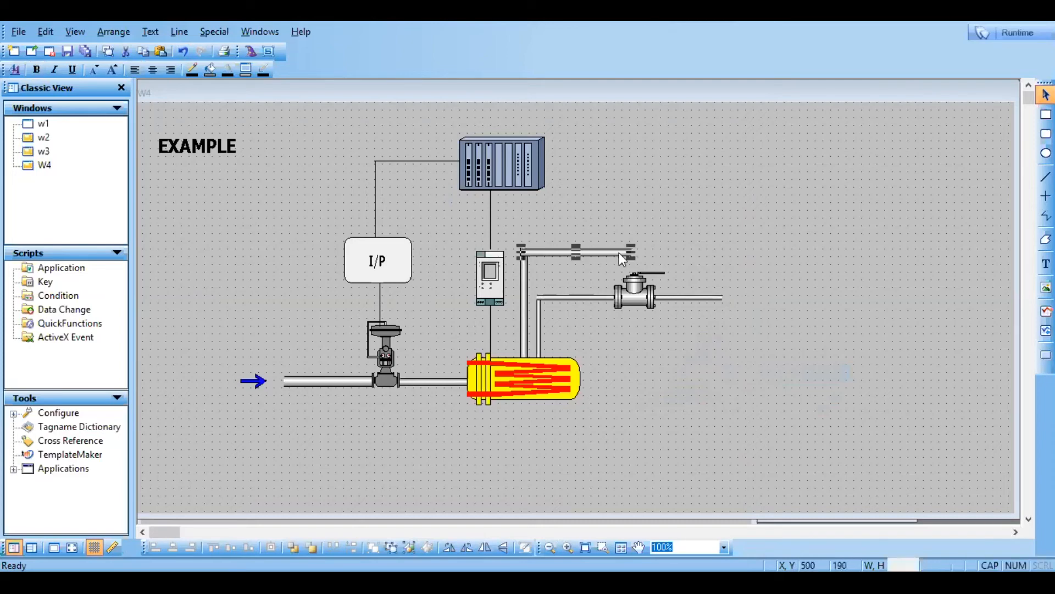
{"action": "left_click_drag", "start_coordinate": [639, 254], "coordinate": [734, 254]}
{"action": "left_click", "coordinate": [720, 388]}
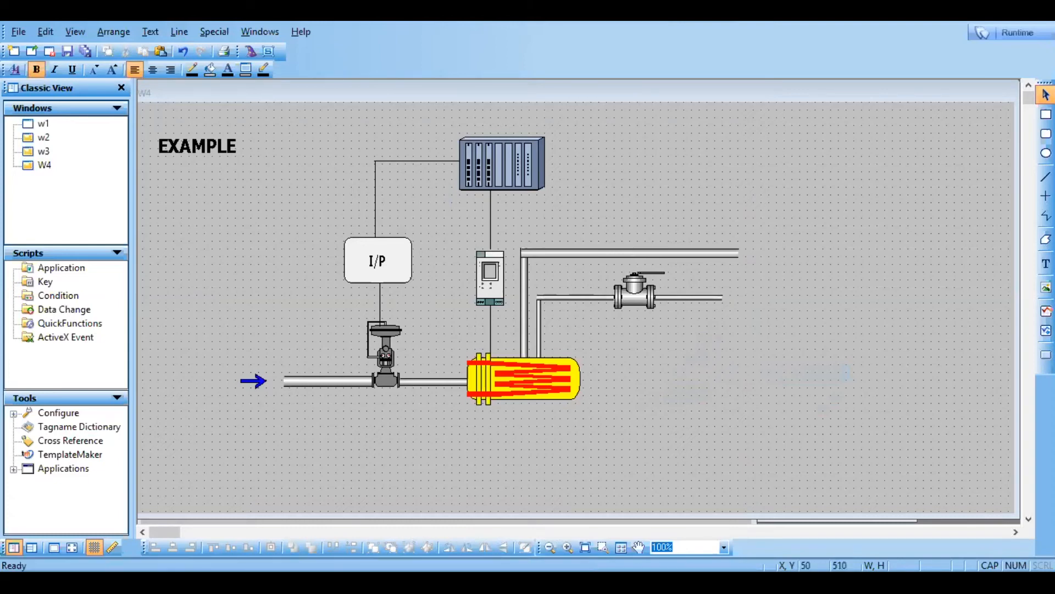
Check the P&ID reference picture in the photo viewer, and add the label STEAM IN below the blue inlet arrow in W4
{"action": "left_click", "coordinate": [187, 581]}
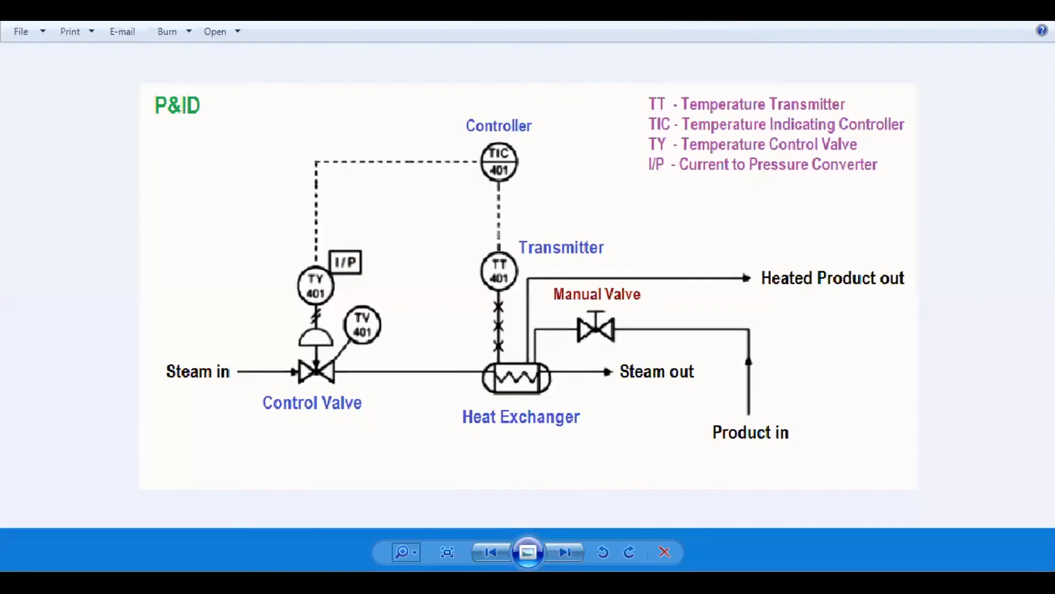
{"action": "left_click", "coordinate": [187, 581]}
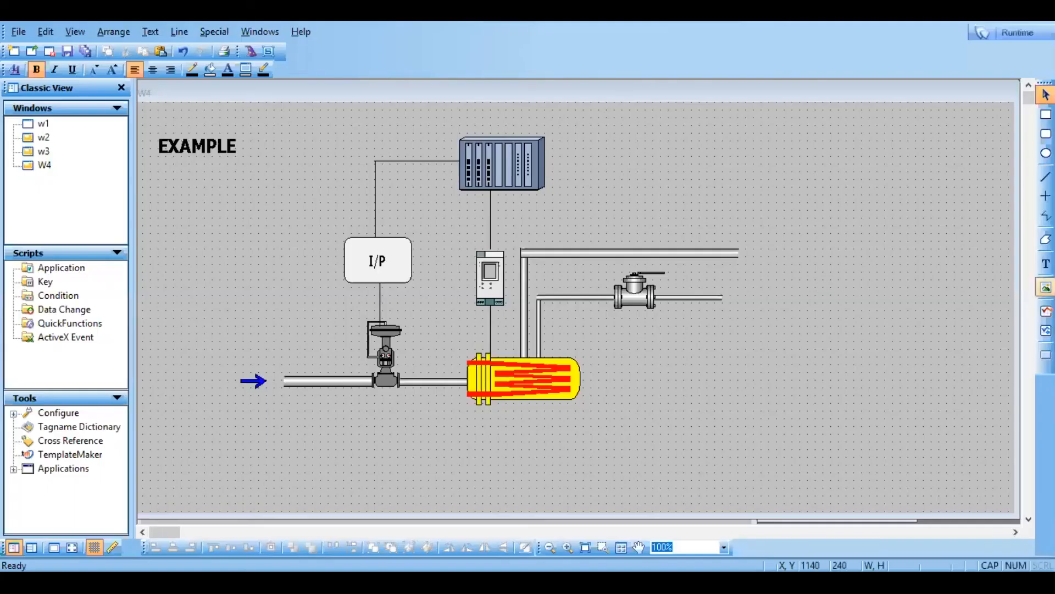
{"action": "left_click", "coordinate": [1046, 264]}
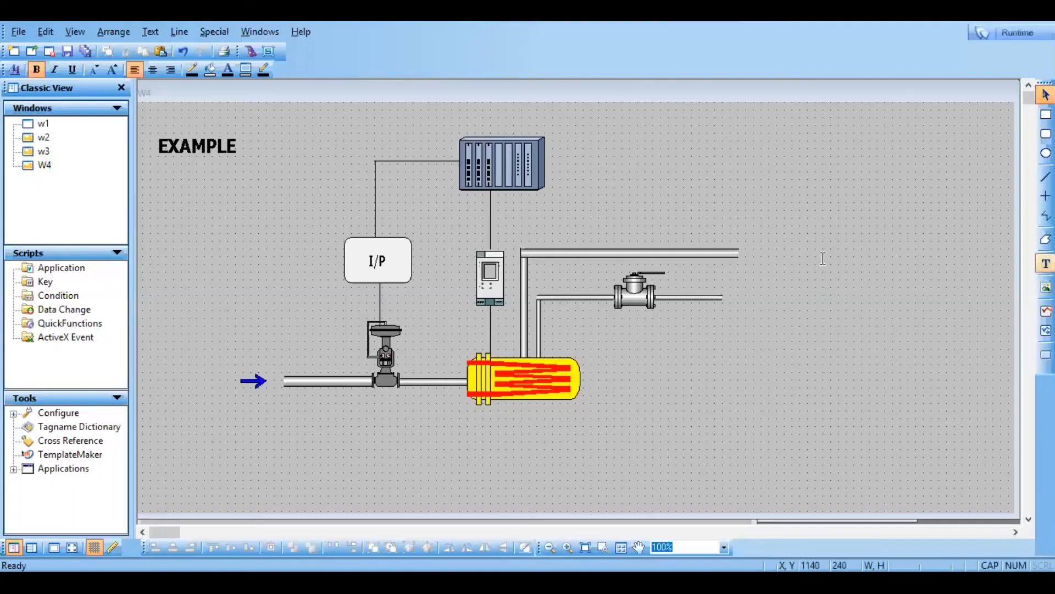
{"action": "left_click", "coordinate": [233, 403]}
{"action": "type", "text": "STEAM IN"}
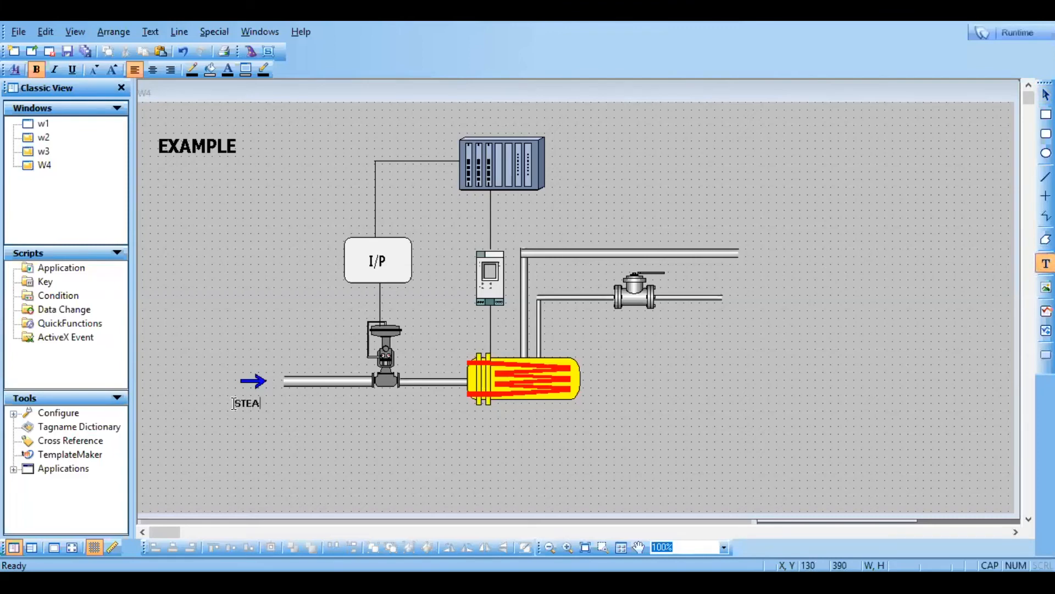
{"action": "key", "text": "Escape"}
Add the text label CONTROL VALVE directly below the control valve
{"action": "right_click", "coordinate": [503, 427]}
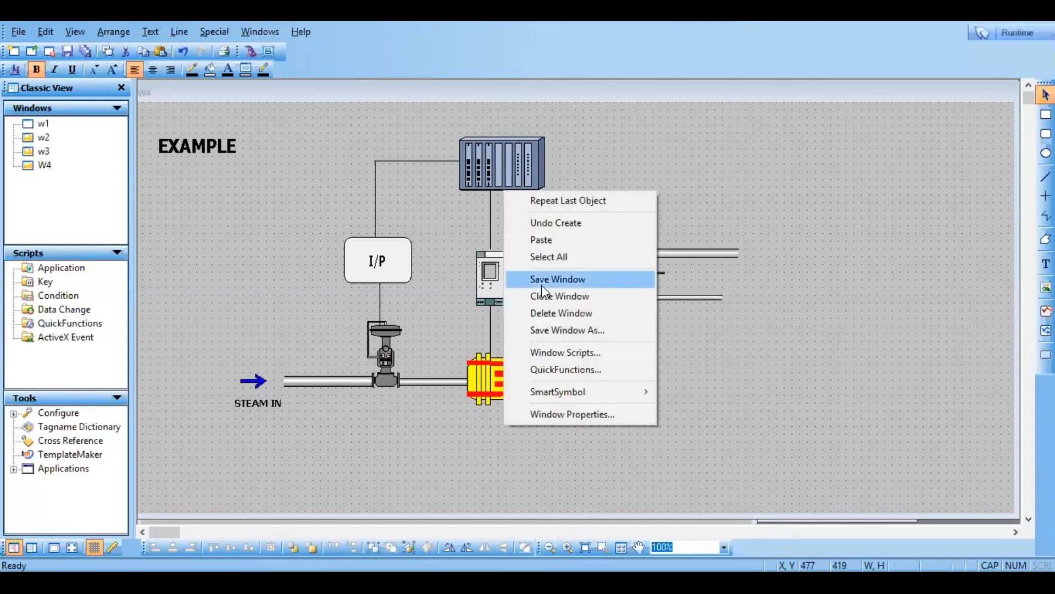
{"action": "left_click", "coordinate": [583, 201]}
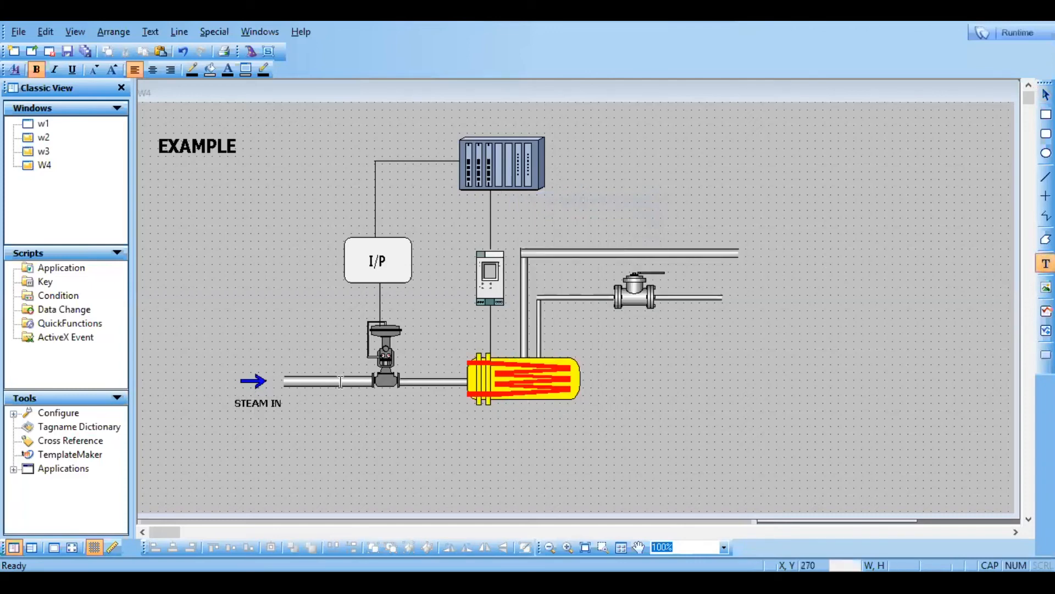
{"action": "left_click", "coordinate": [361, 396]}
{"action": "type", "text": "CONTROL VALVE"}
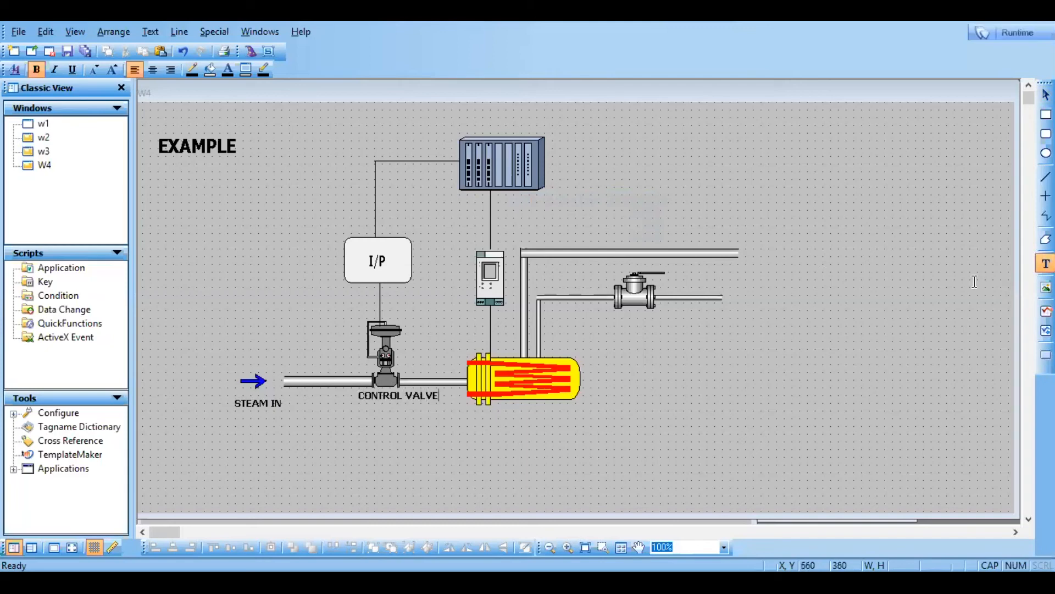
{"action": "left_click", "coordinate": [940, 340]}
{"action": "left_click", "coordinate": [1045, 264]}
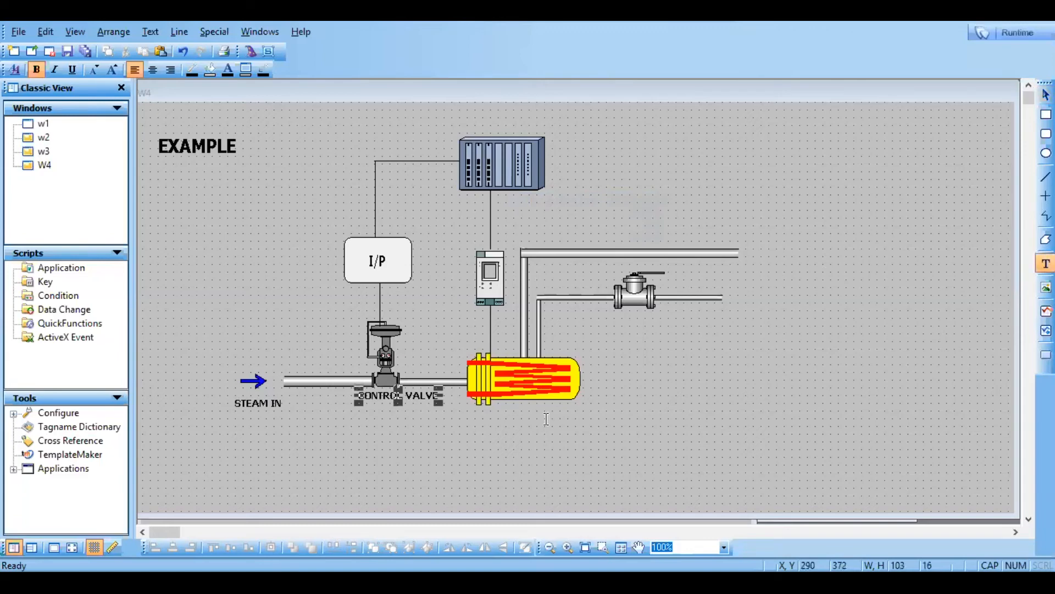
{"action": "left_click", "coordinate": [522, 416]}
{"action": "type", "text": "HEAR "}
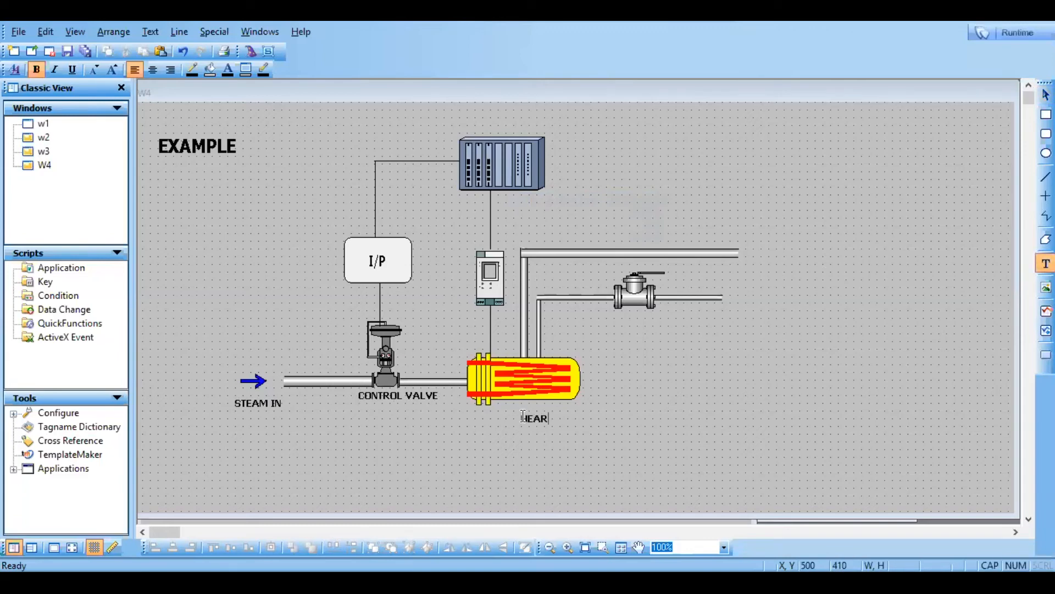
{"action": "type", "text": "EXCHNAGER"}
{"action": "key", "text": "Escape"}
{"action": "double_click", "coordinate": [583, 419]}
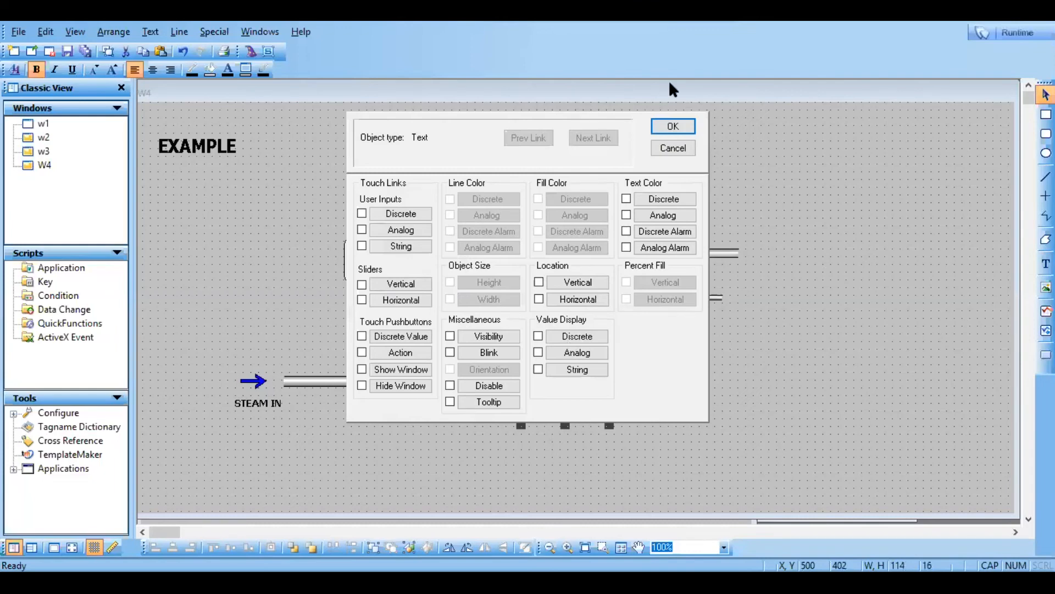
{"action": "left_click", "coordinate": [673, 153]}
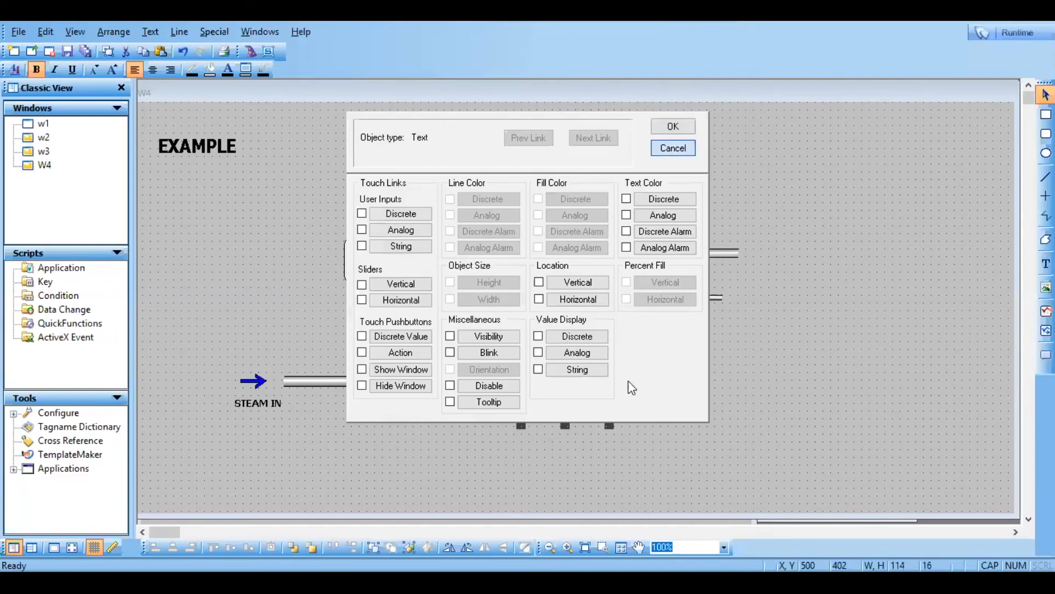
{"action": "key", "text": "Delete"}
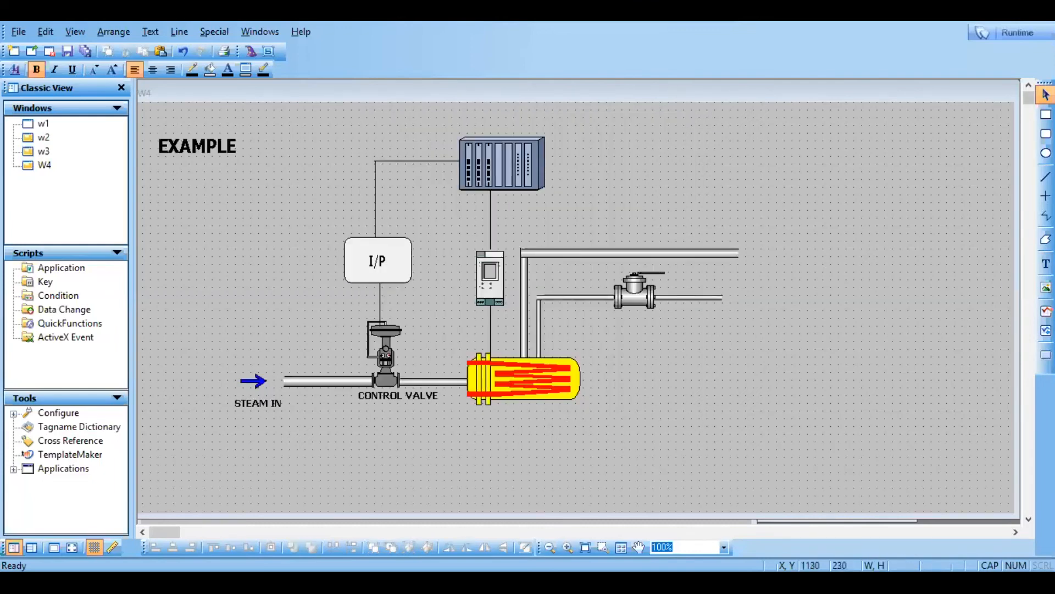
Add the text label HEAT EXCHANGER below the yellow heater
{"action": "left_click", "coordinate": [1046, 263]}
{"action": "left_click", "coordinate": [509, 418]}
{"action": "type", "text": "HEAT EXCHANGER"}
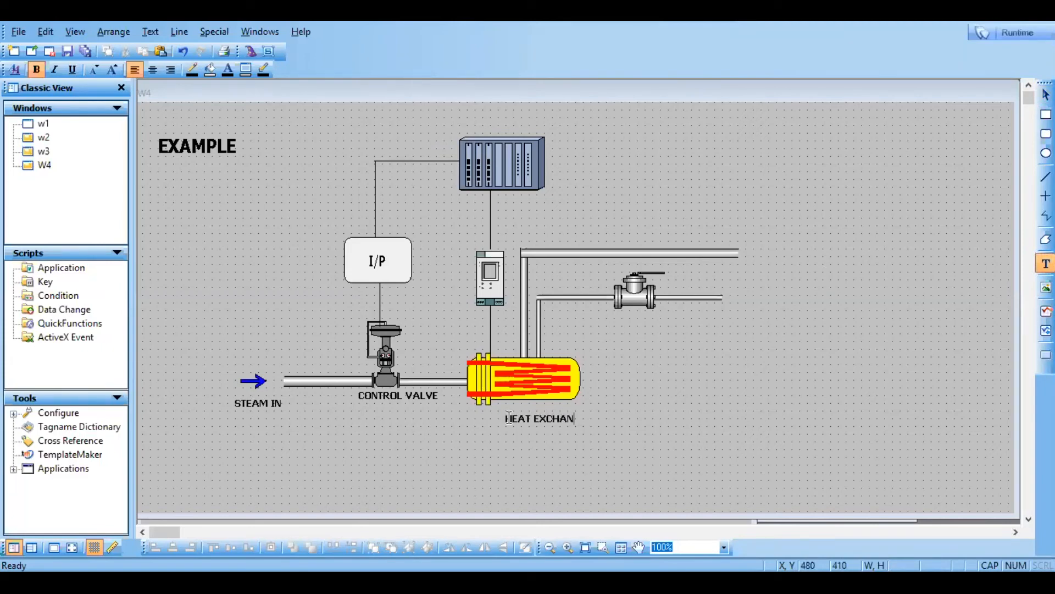
{"action": "left_click", "coordinate": [953, 310]}
Add the text label MANUAL VALVE below the hand valve
{"action": "left_click", "coordinate": [1045, 266]}
{"action": "left_click", "coordinate": [621, 330]}
{"action": "type", "text": "MANU"}
{"action": "type", "text": "VALVE"}
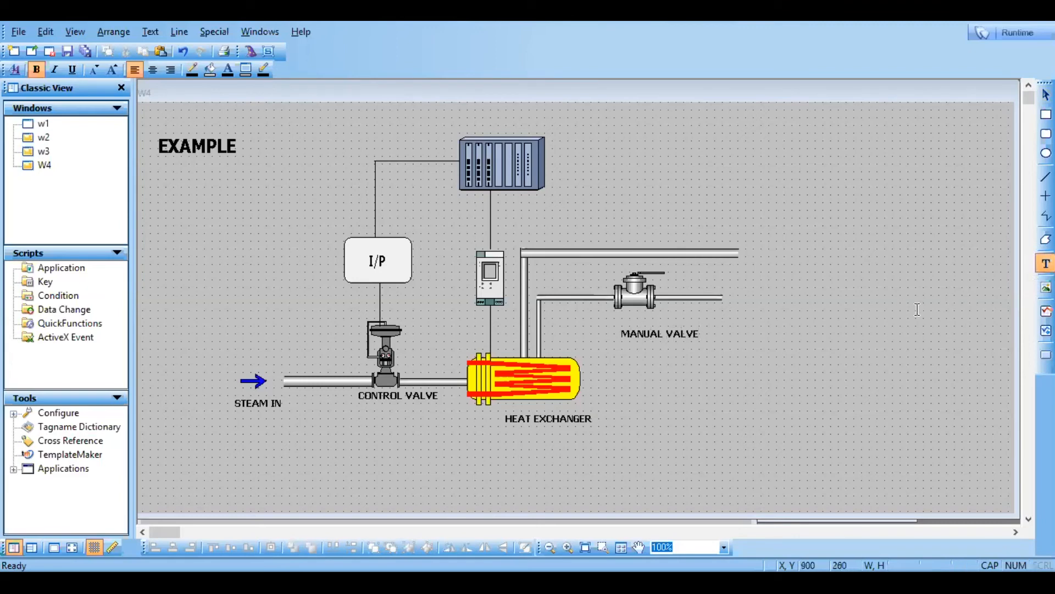
{"action": "left_click", "coordinate": [981, 326]}
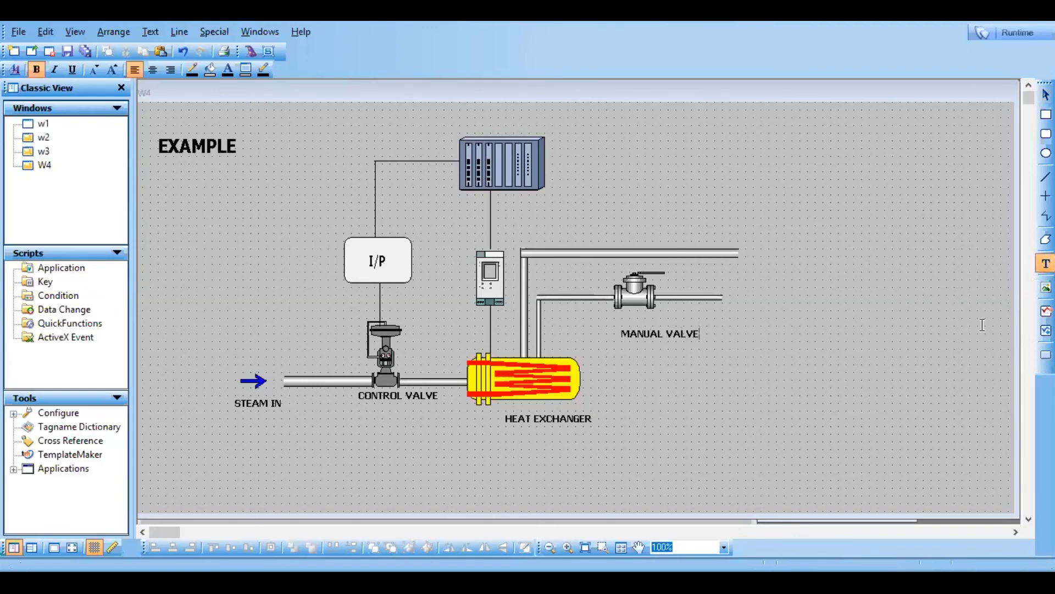
Add the text label STEAM OUT near the open end of the hand valve's outlet pipe
{"action": "left_click", "coordinate": [1046, 263]}
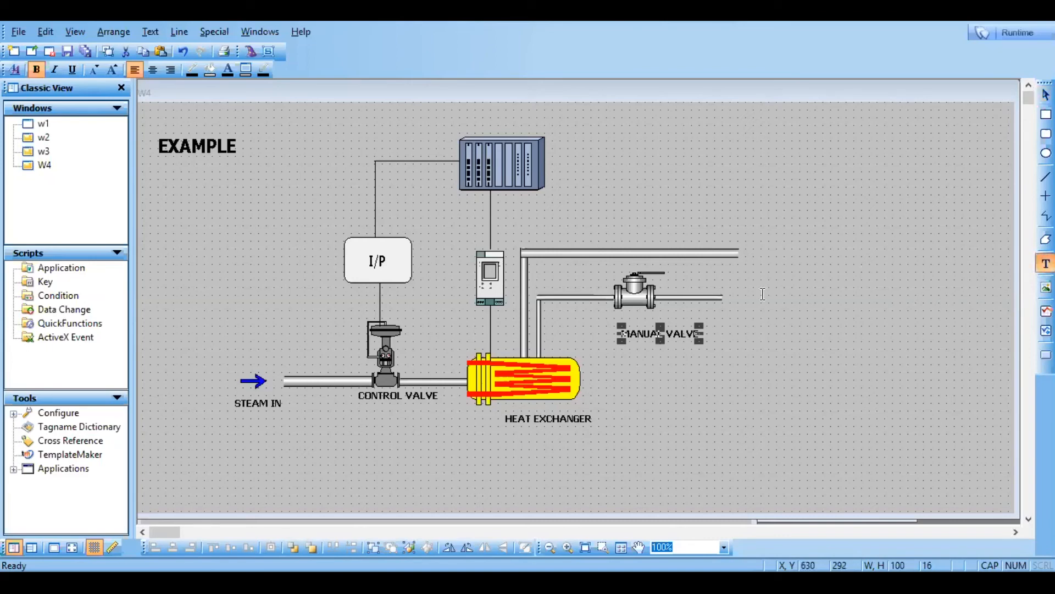
{"action": "left_click", "coordinate": [747, 313]}
{"action": "type", "text": "STEAM OUT"}
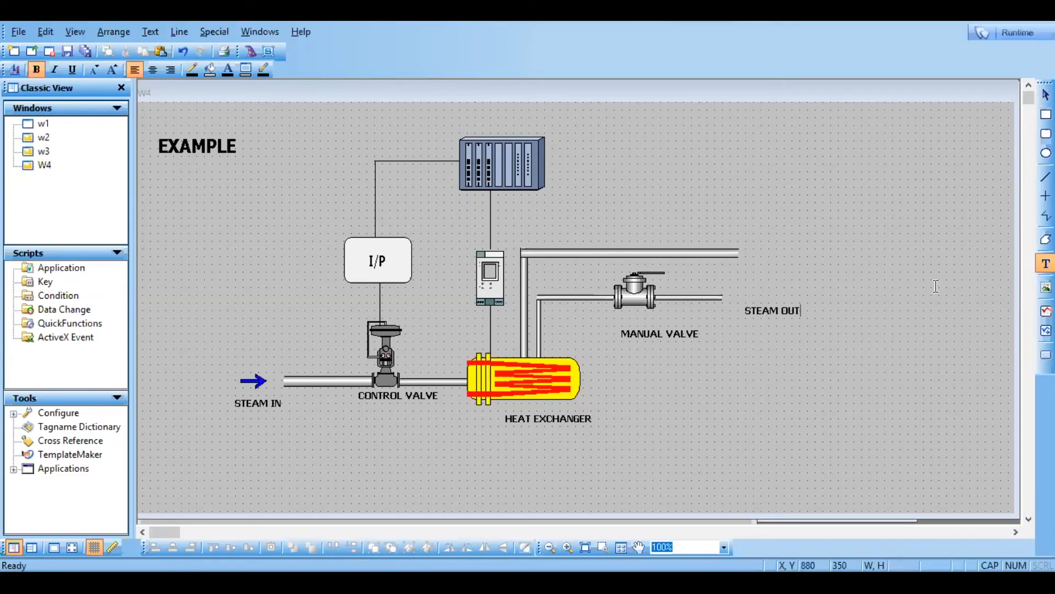
{"action": "left_click", "coordinate": [982, 346]}
Add the text label HEATED PRODUCT OUT at the open end of the upper horizontal pipe
{"action": "left_click", "coordinate": [1046, 264]}
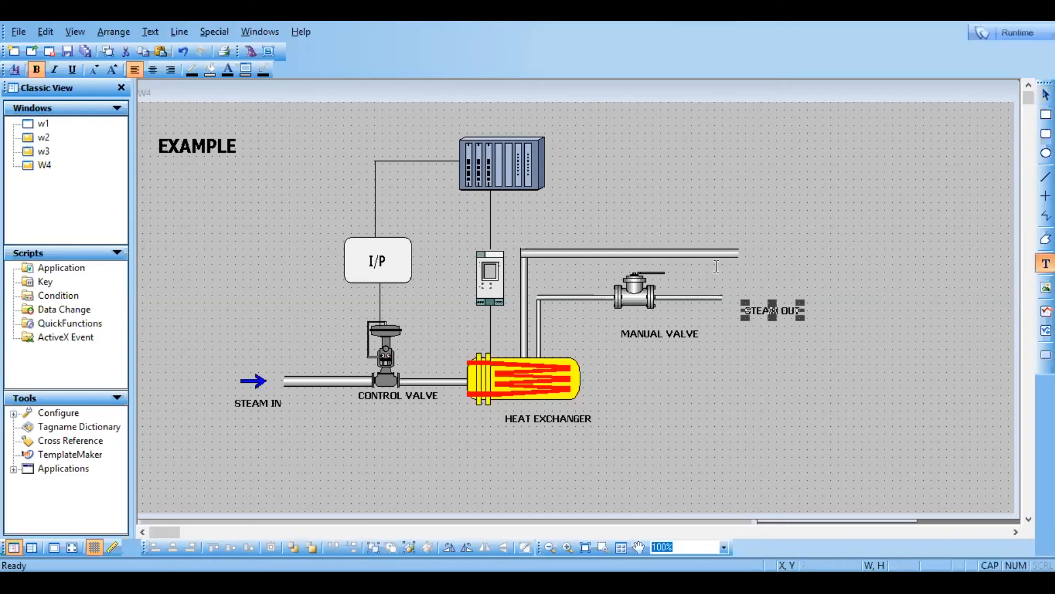
{"action": "left_click", "coordinate": [749, 248]}
{"action": "type", "text": "HEATE"}
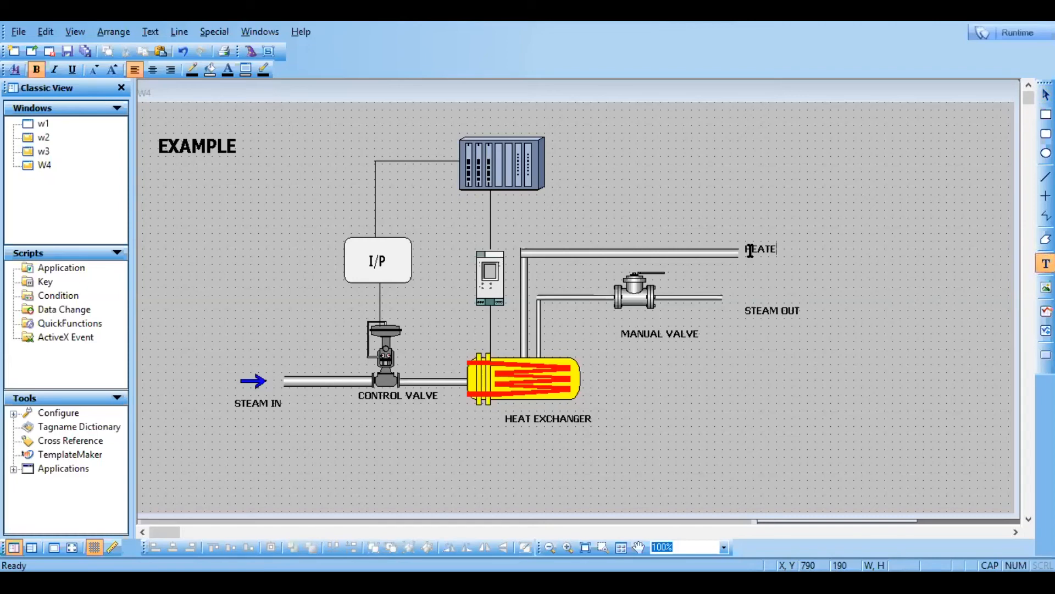
{"action": "type", "text": "D PRODUCT OUT"}
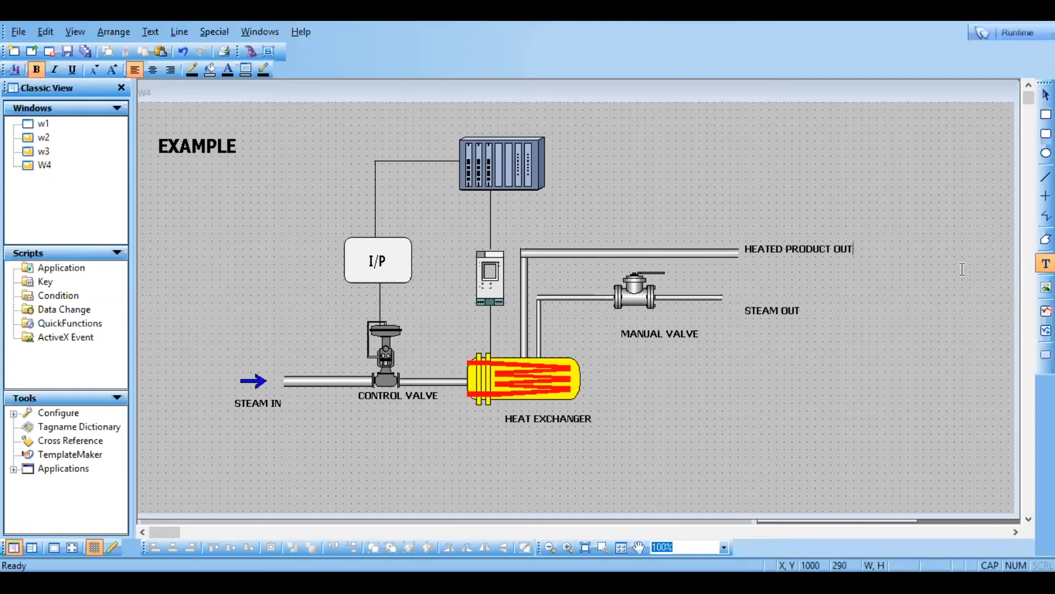
Add the text label CONTROLLER beside the rack-type controller at the head of the signal lines
{"action": "left_click", "coordinate": [972, 318]}
{"action": "left_click", "coordinate": [1046, 264]}
{"action": "left_click", "coordinate": [546, 169]}
{"action": "type", "text": "CONTROLLER"}
{"action": "left_click", "coordinate": [1046, 264]}
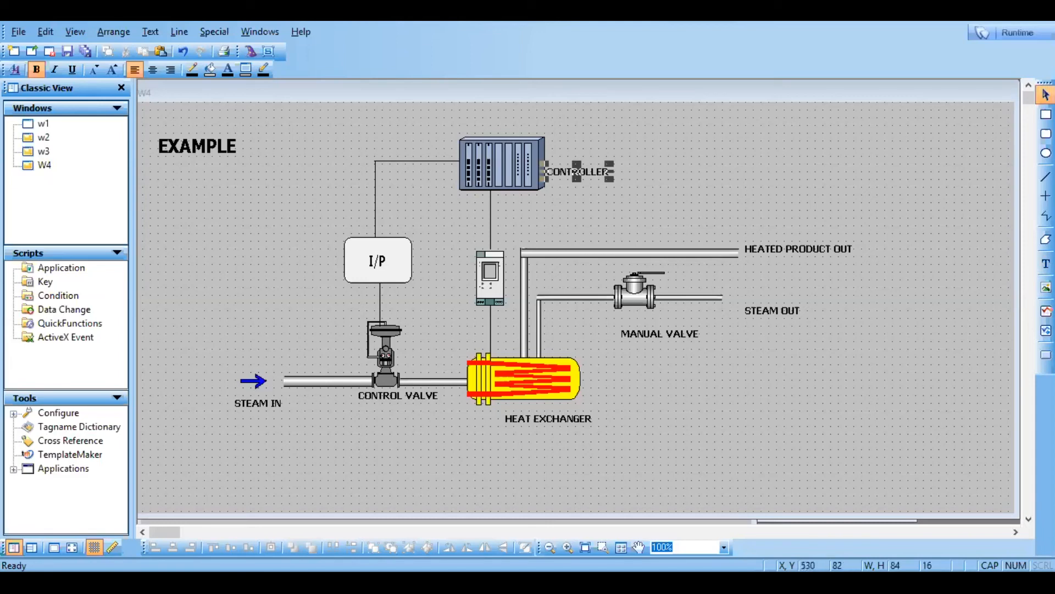
Add the text label TRANSMITTER just above the transmitter device, beside its signal line to the controller
{"action": "left_click", "coordinate": [1046, 264]}
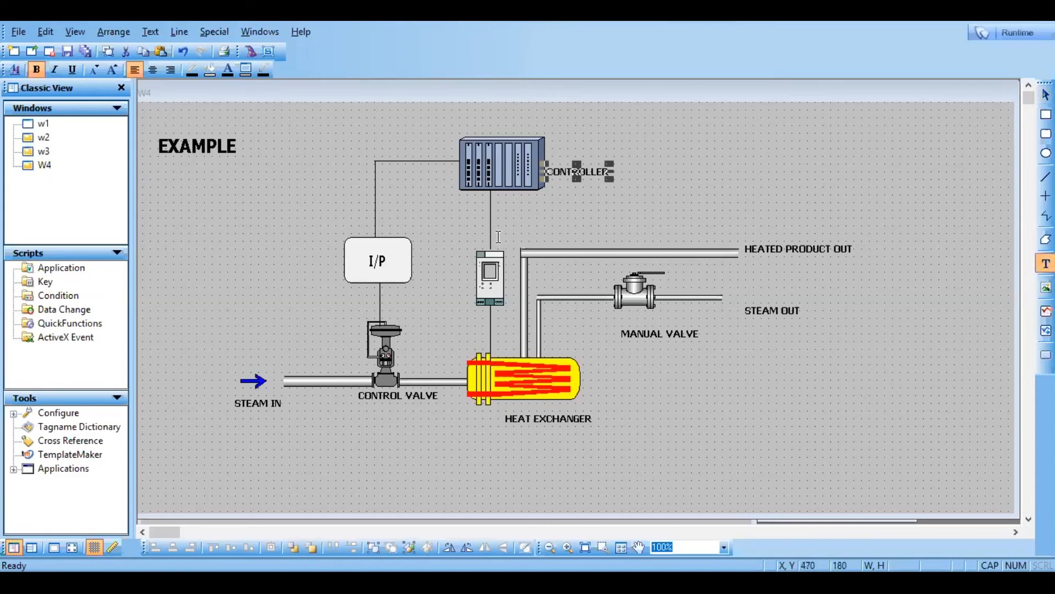
{"action": "left_click", "coordinate": [498, 237]}
{"action": "type", "text": "TRANSMITTER"}
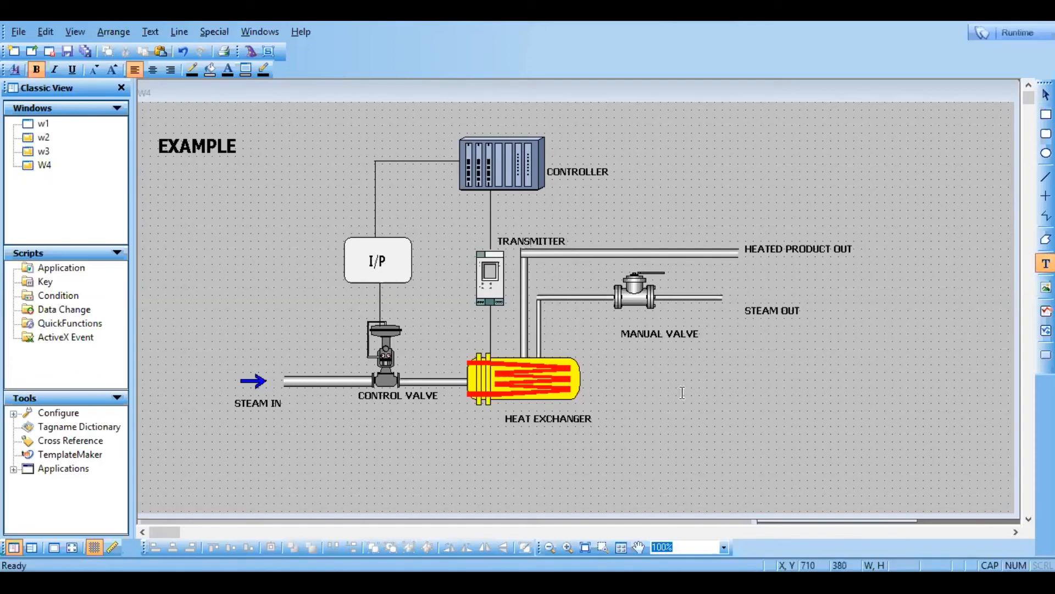
{"action": "key", "text": "Escape"}
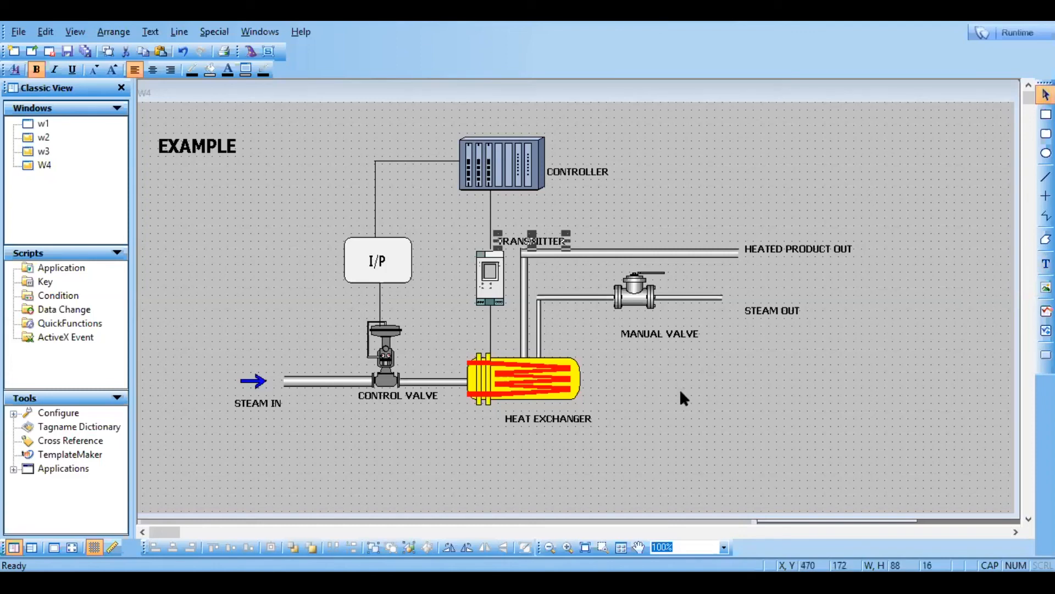
{"action": "left_click", "coordinate": [679, 388]}
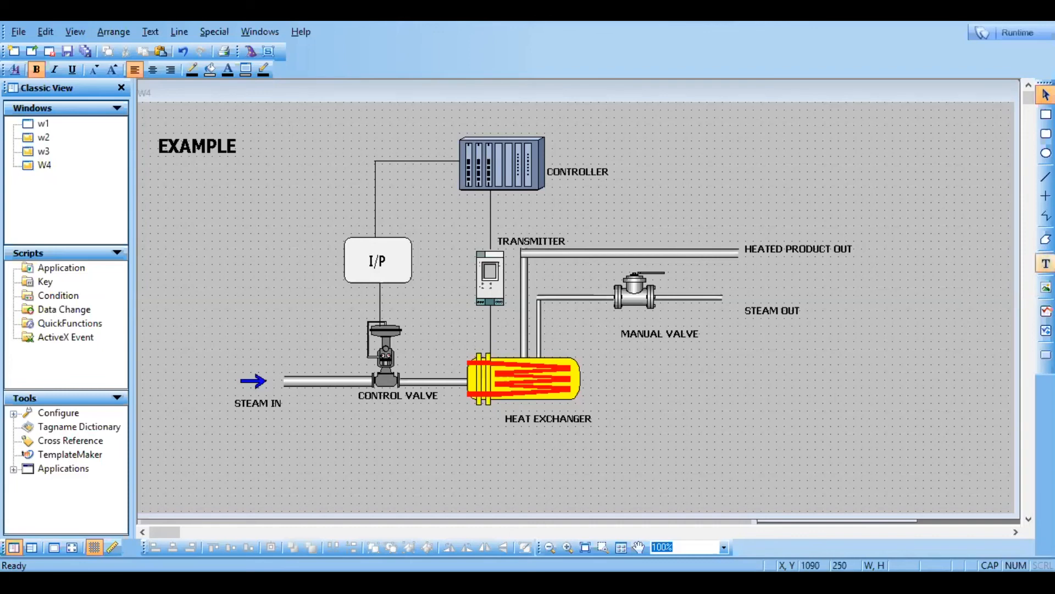
Add the placeholder text ### next to the transmitter and look at its animation link options without assigning one
{"action": "left_click", "coordinate": [1046, 264]}
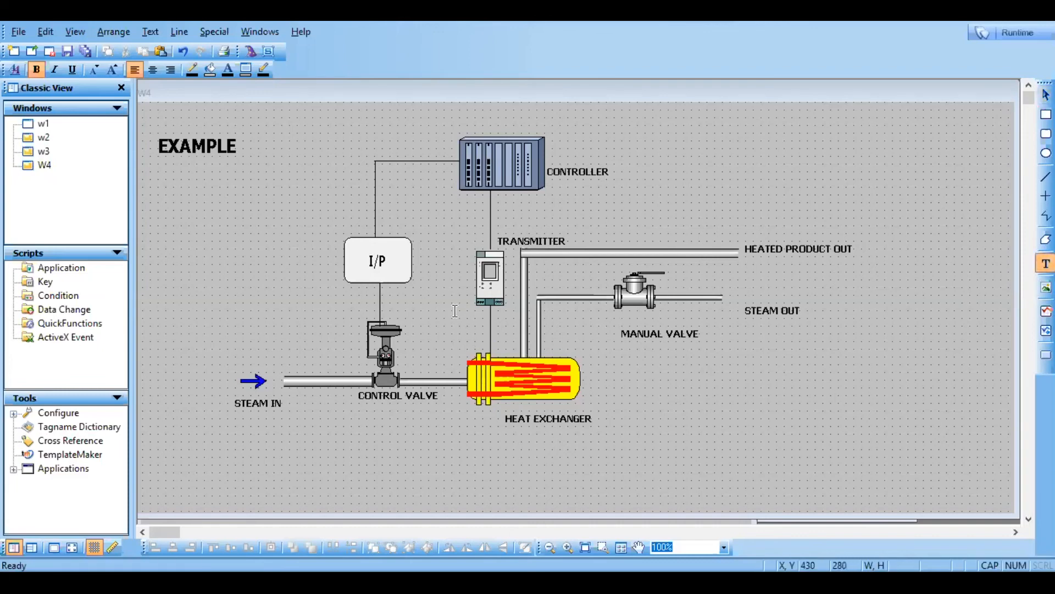
{"action": "left_click", "coordinate": [454, 291]}
{"action": "type", "text": "###"}
{"action": "left_click", "coordinate": [456, 283]}
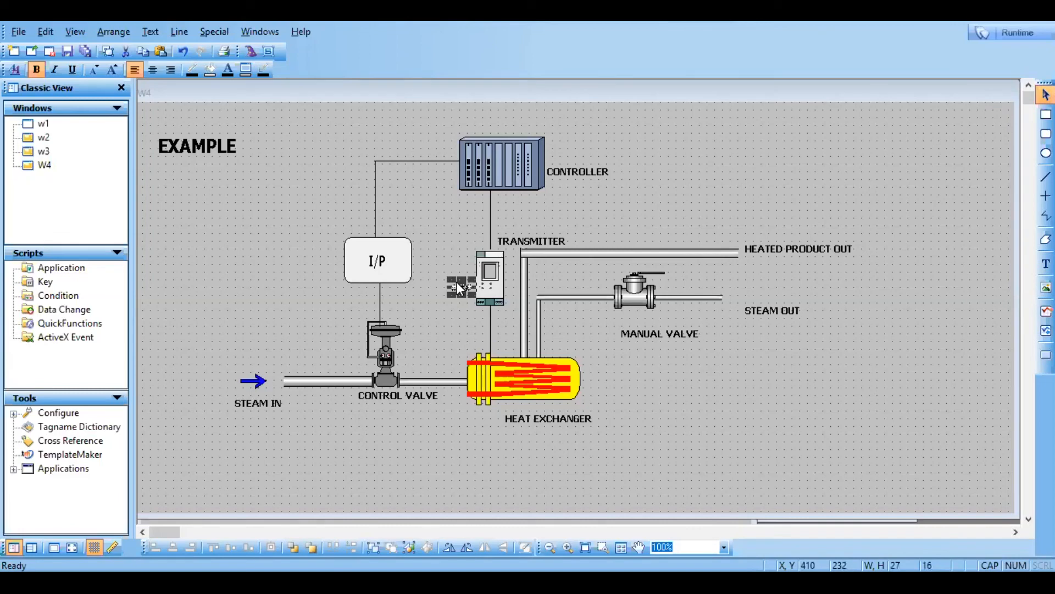
{"action": "double_click", "coordinate": [457, 281]}
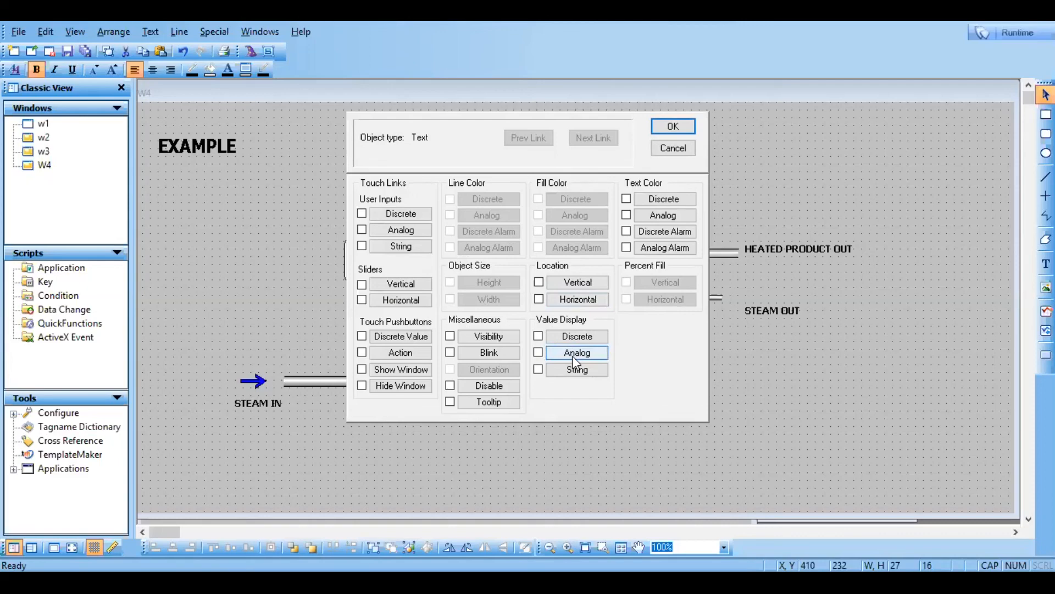
{"action": "left_click", "coordinate": [673, 156]}
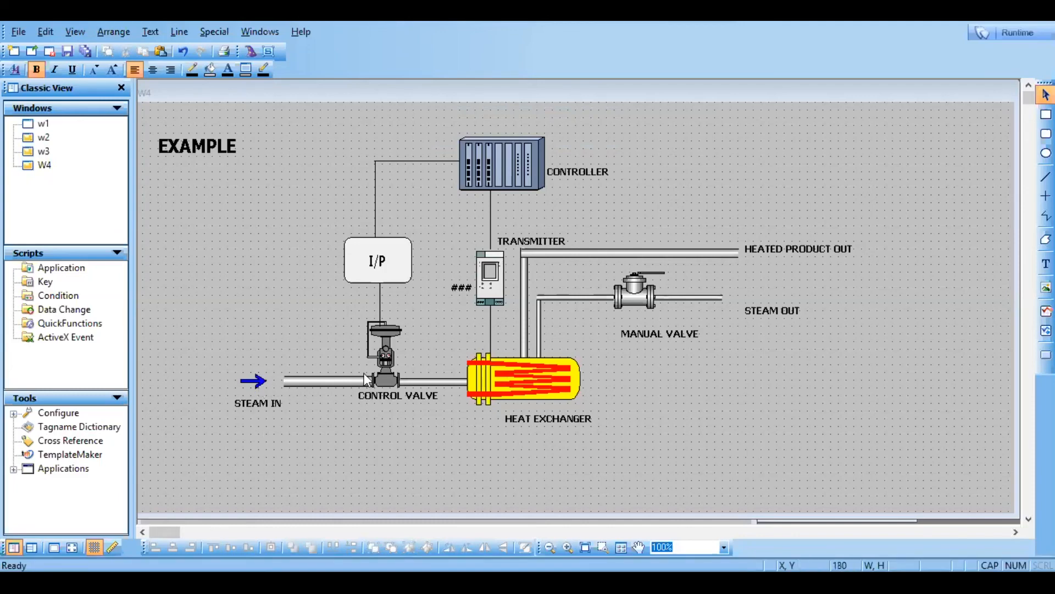
Copy the blue STEAM IN arrow and place the copy on the open end of the HEATED PRODUCT OUT pipe
{"action": "left_click", "coordinate": [247, 379]}
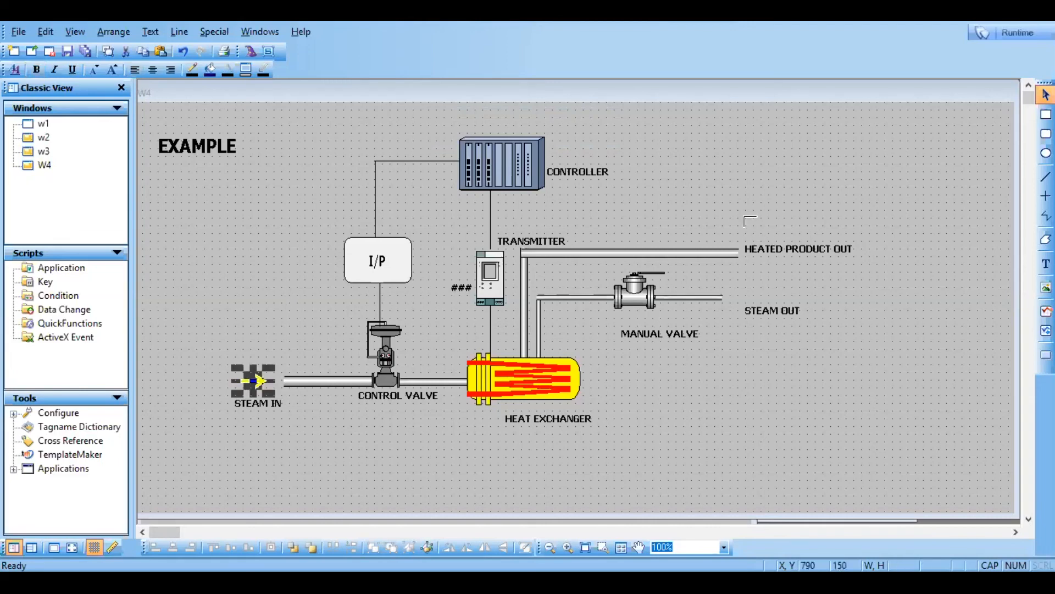
{"action": "left_click", "coordinate": [715, 224]}
{"action": "mouse_move", "coordinate": [806, 298]}
{"action": "left_mouse_down"}
{"action": "mouse_move", "coordinate": [728, 234]}
{"action": "mouse_move", "coordinate": [805, 293]}
{"action": "left_mouse_up"}
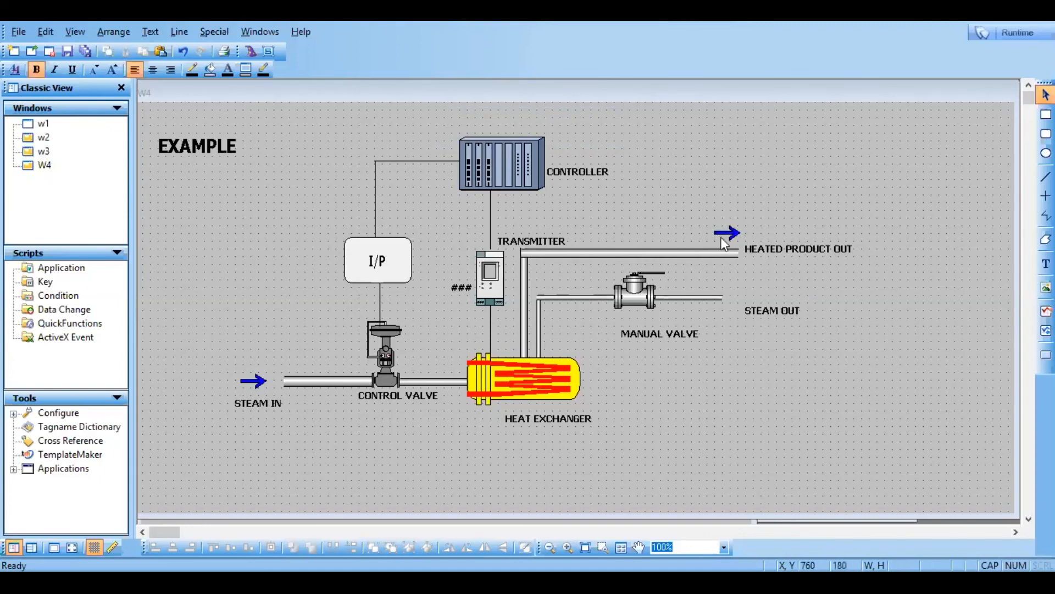
{"action": "left_click_drag", "start_coordinate": [727, 229], "coordinate": [733, 253]}
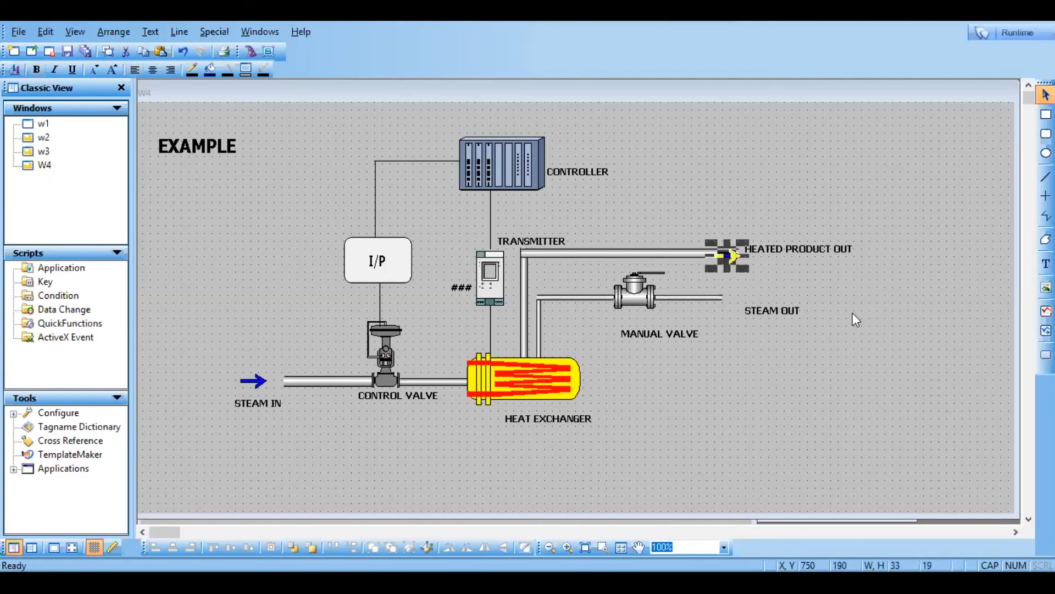
{"action": "left_click", "coordinate": [852, 312]}
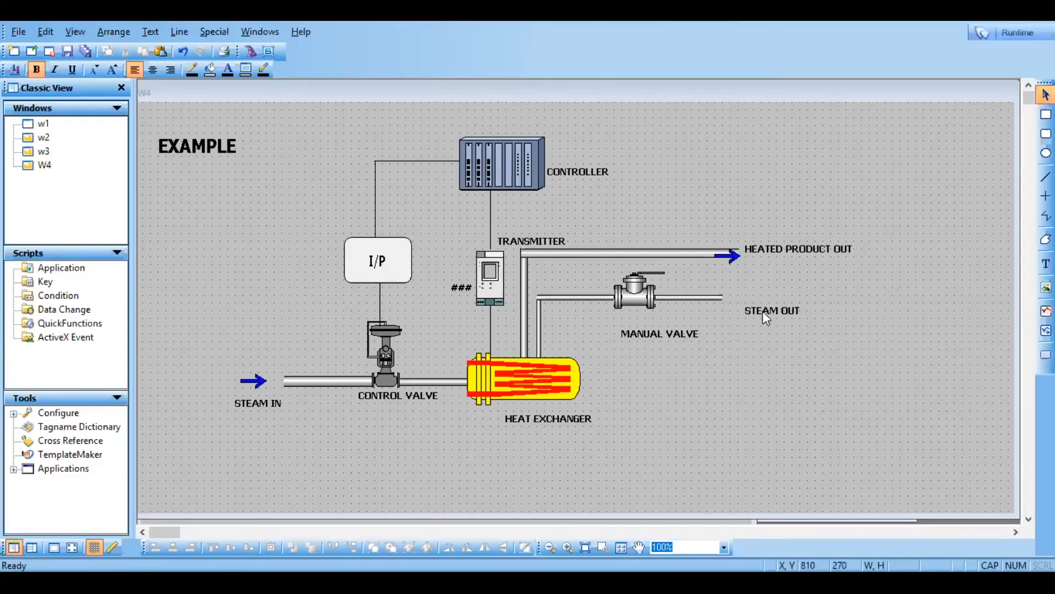
Move the STEAM OUT label beside the heat exchanger and draw a short horizontal line above it from the exchanger's end
{"action": "left_click_drag", "start_coordinate": [766, 318], "coordinate": [627, 388]}
{"action": "left_click", "coordinate": [1046, 177]}
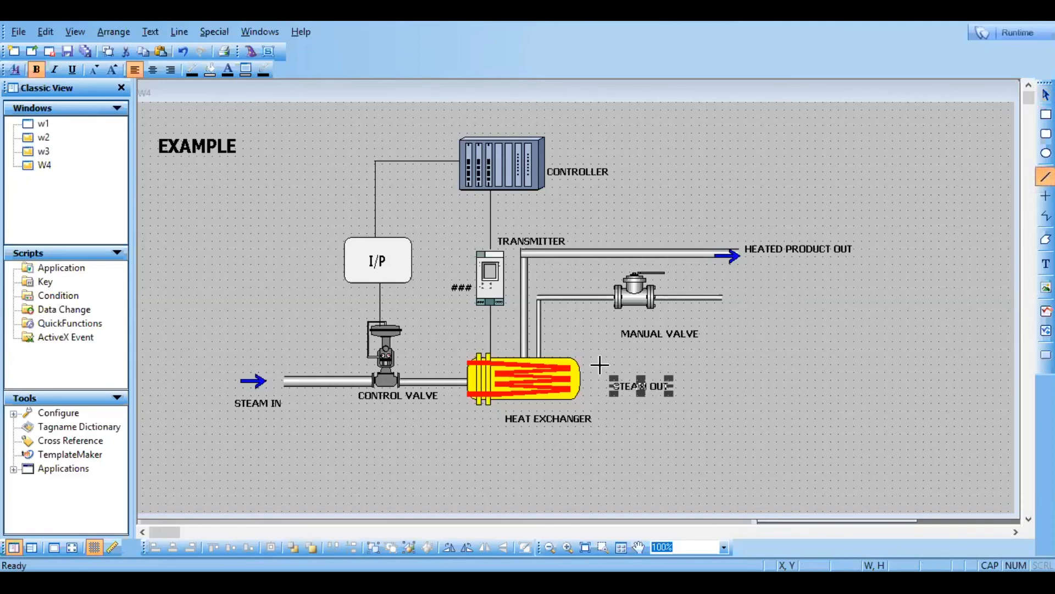
{"action": "left_click_drag", "start_coordinate": [581, 372], "coordinate": [644, 372]}
Paste a copy of the blue arrow at the free end of the line above STEAM OUT
{"action": "left_click", "coordinate": [711, 373]}
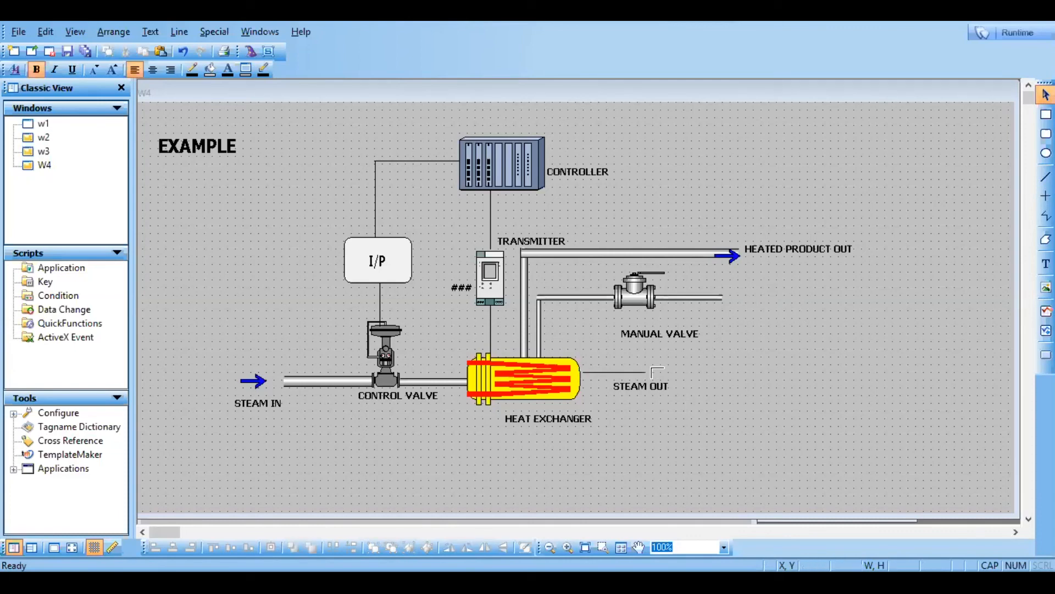
{"action": "left_click", "coordinate": [638, 368]}
{"action": "left_click", "coordinate": [784, 436]}
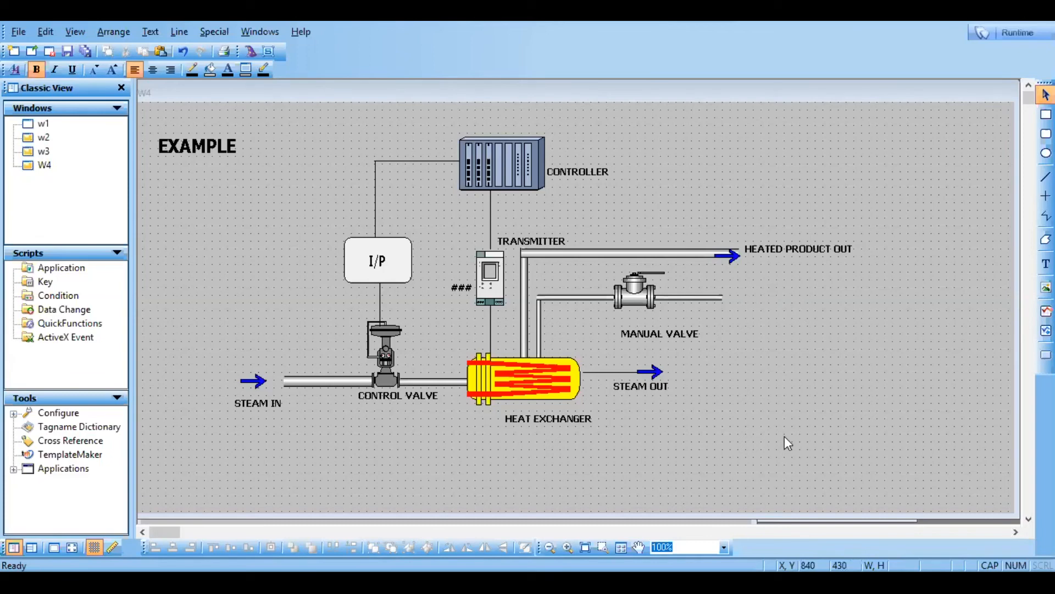